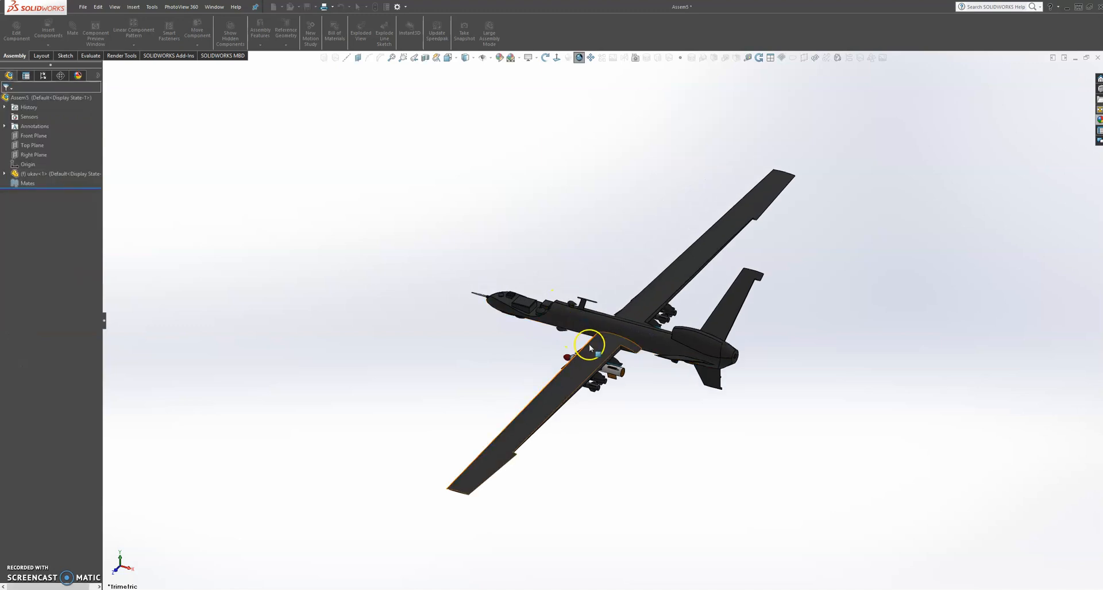
- Examine the drone's airframe and the missiles under its wings, and check the available low gloss plastic appearances
middle_click_drag(561, 360, 765, 343)
scroll(638, 347, "down", 6)
middle_click_drag(548, 276, 732, 224)
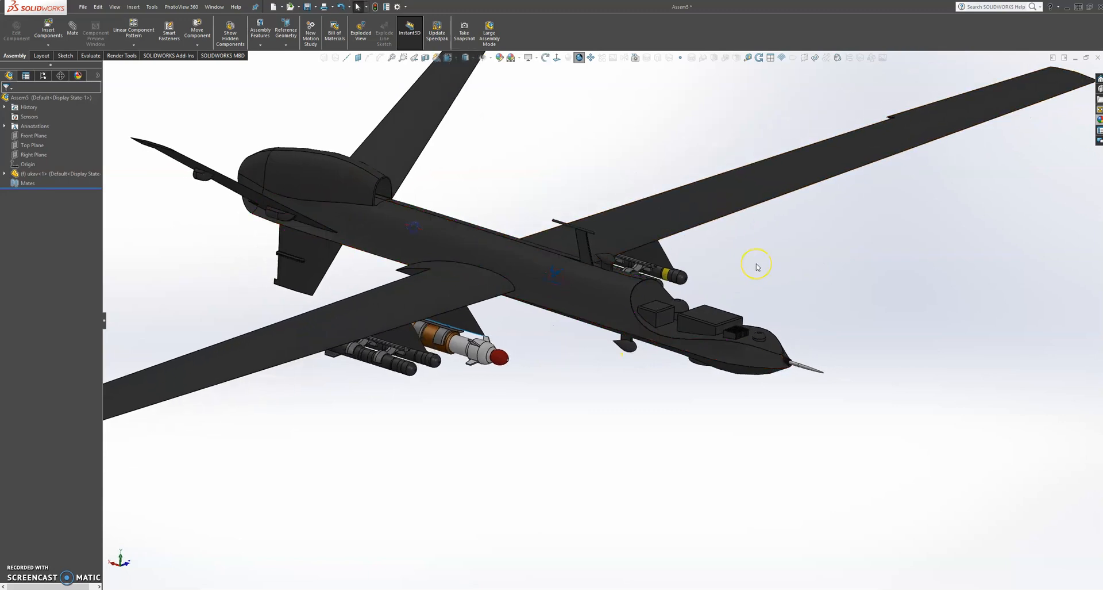
scroll(756, 266, "up", 1)
middle_click_drag(712, 270, 557, 359)
scroll(547, 365, "down", 5)
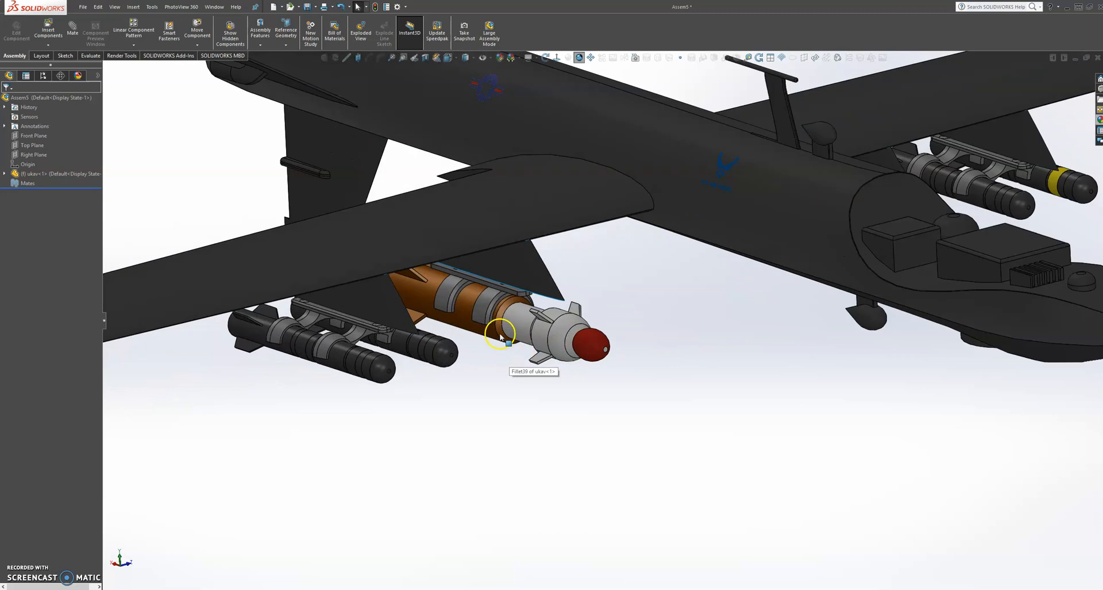
left_click(1099, 120)
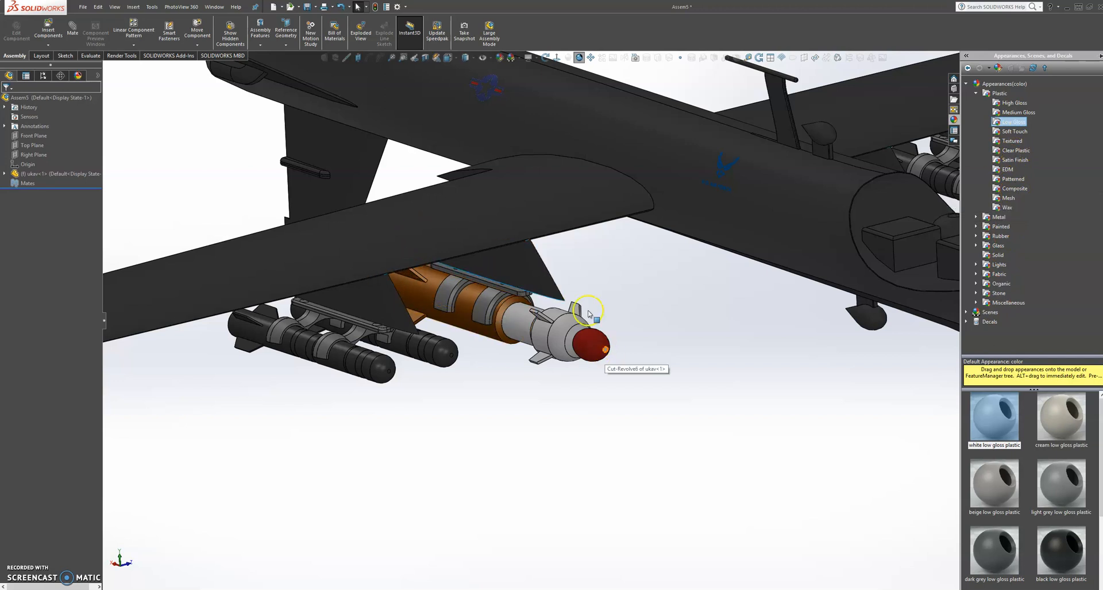
scroll(584, 253, "up", 5)
left_click(930, 92)
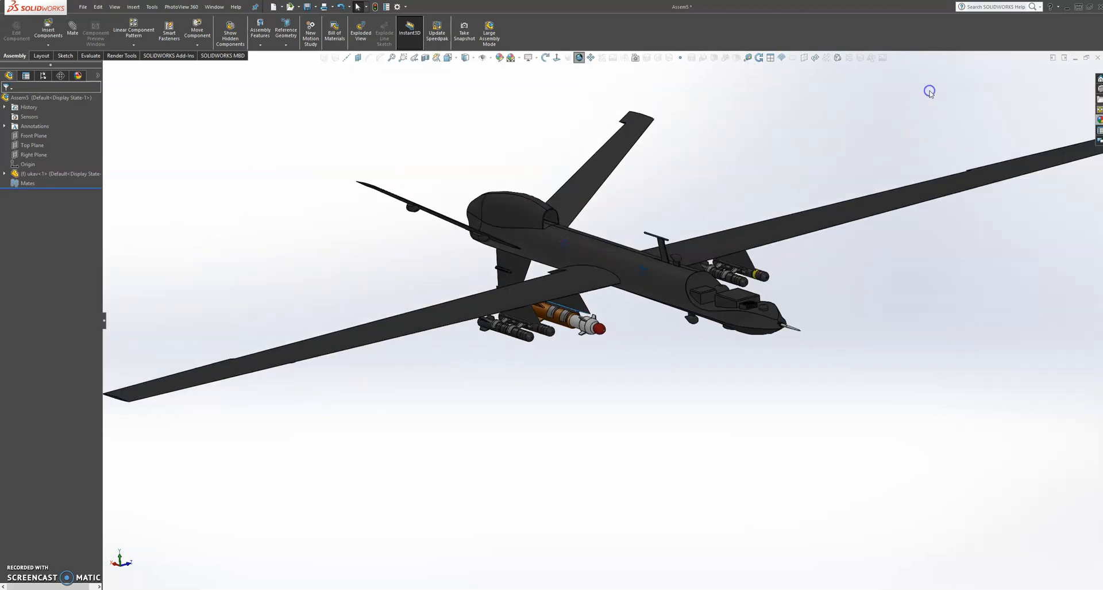
scroll(712, 217, "up", 1)
scroll(707, 218, "down", 2)
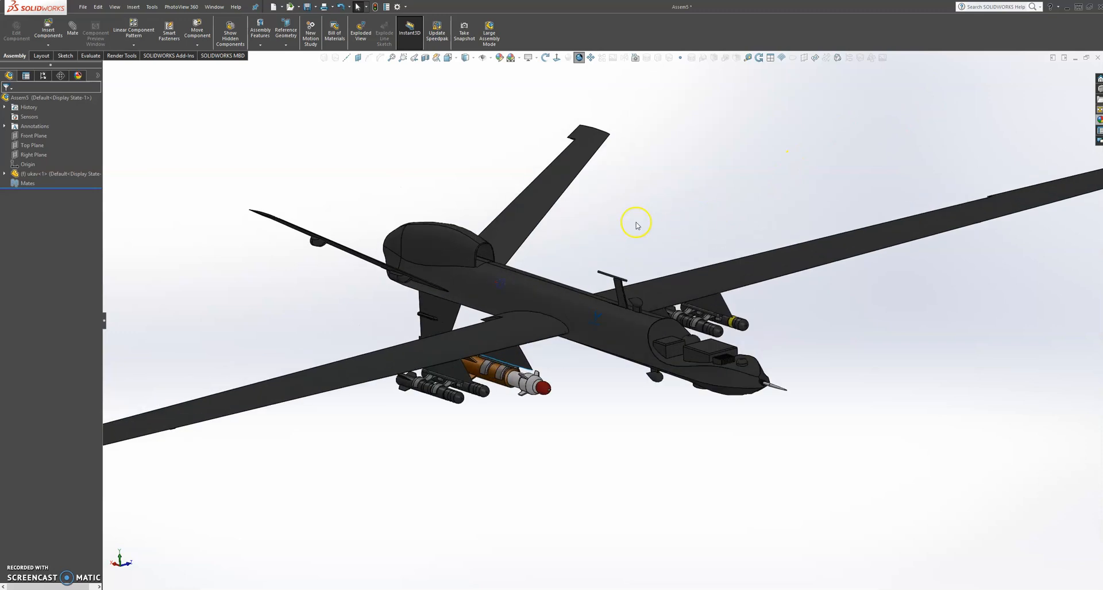
middle_click_drag(644, 236, 673, 235)
left_click(362, 338)
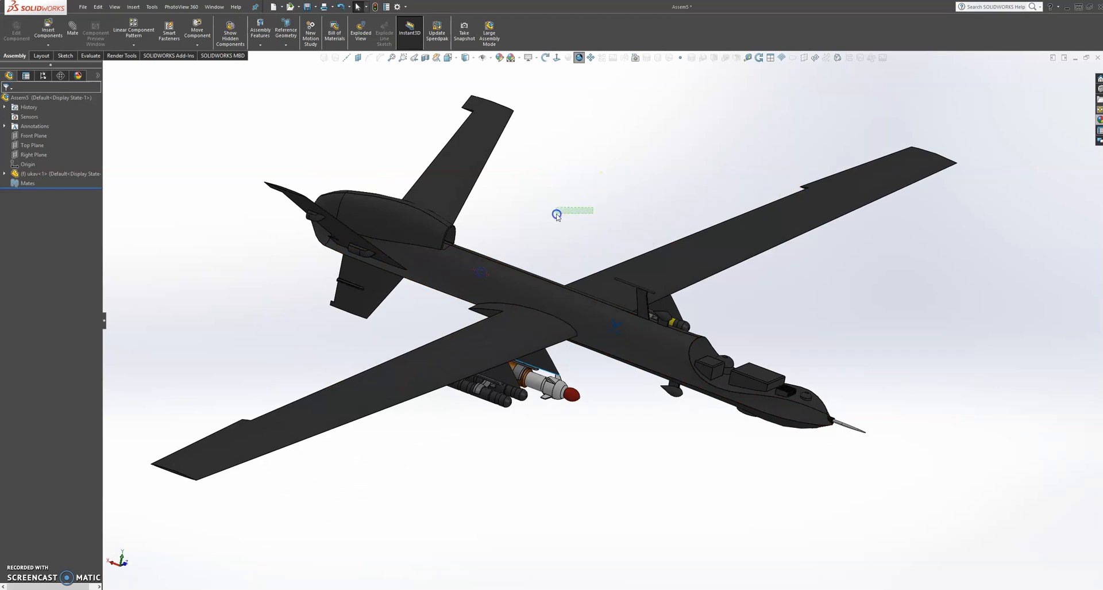
mouse_move(576, 237)
middle_mouse_down()
mouse_move(562, 225)
mouse_move(579, 200)
mouse_move(585, 247)
middle_mouse_up()
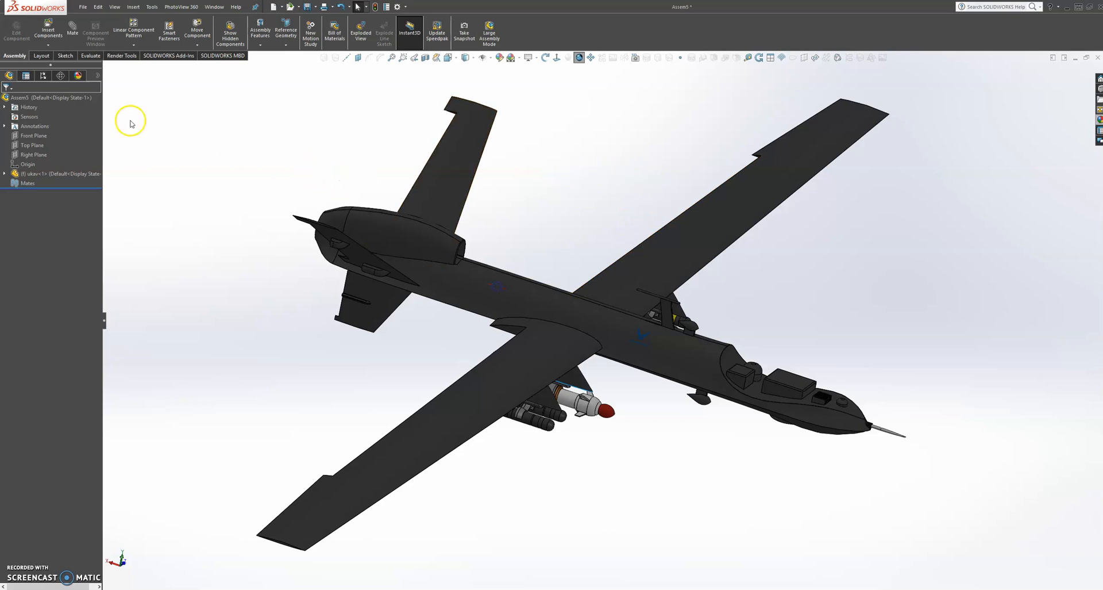
- List the assembly's appearances and apply white low gloss plastic to the drone's main fuselage and wing body
left_click(78, 76)
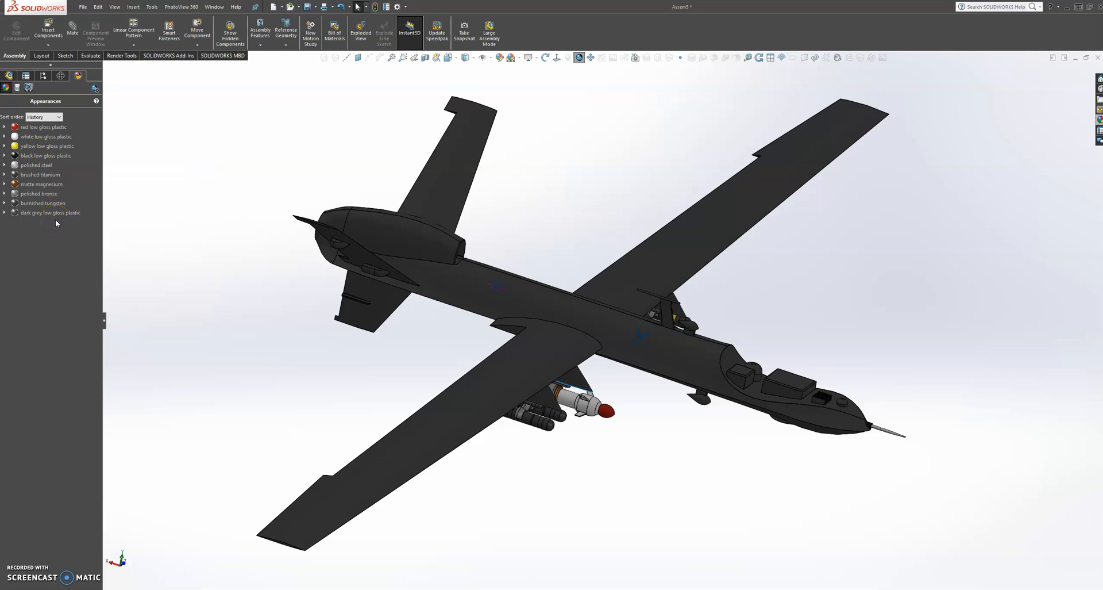
left_click(1099, 119)
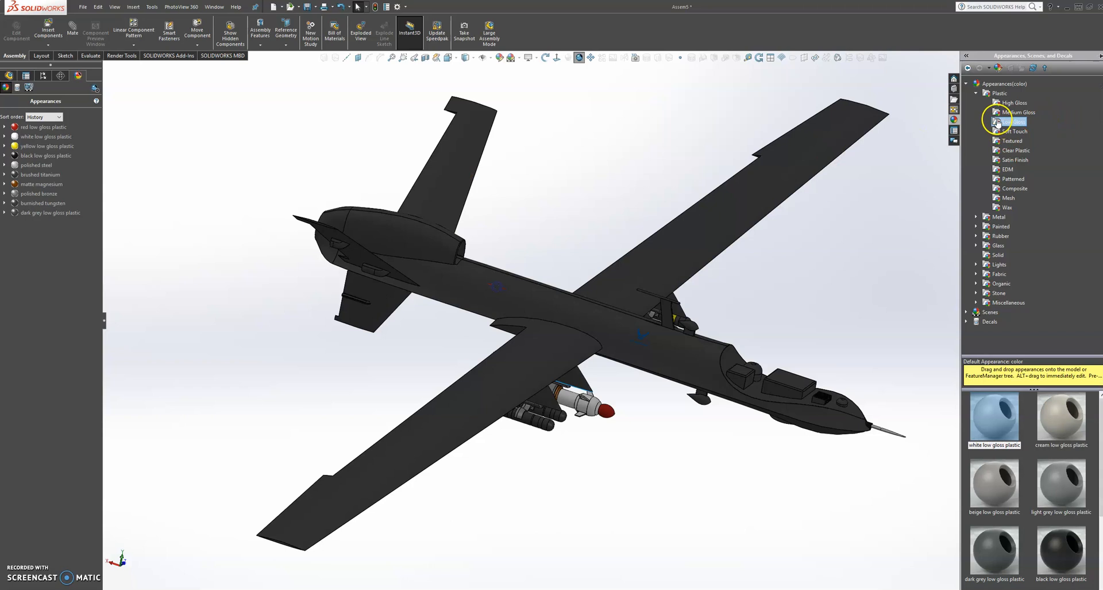
left_click_drag(991, 426, 670, 360)
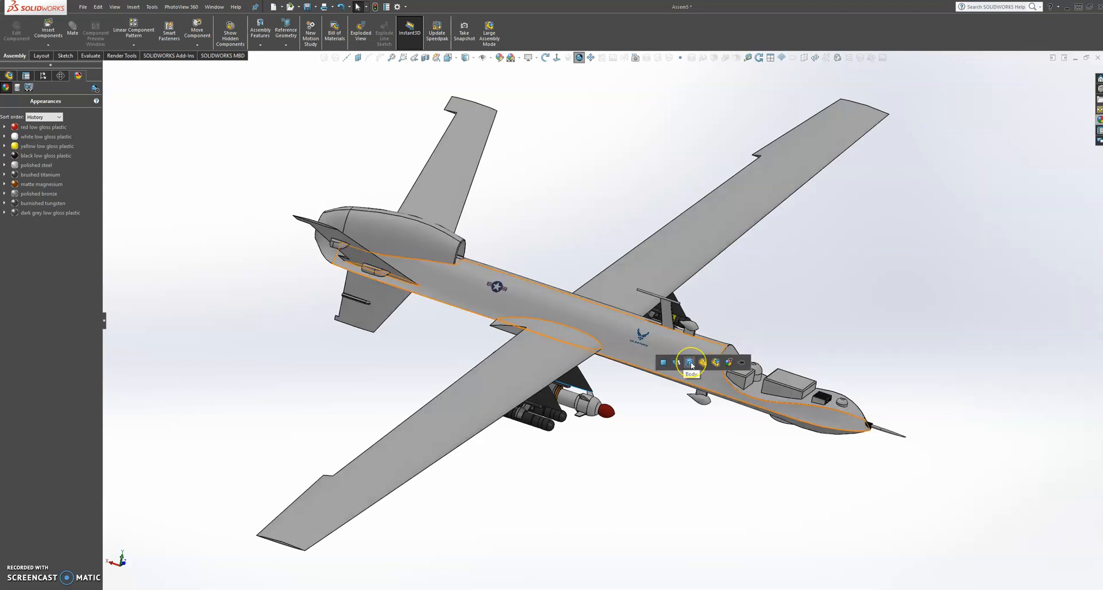
left_click(692, 363)
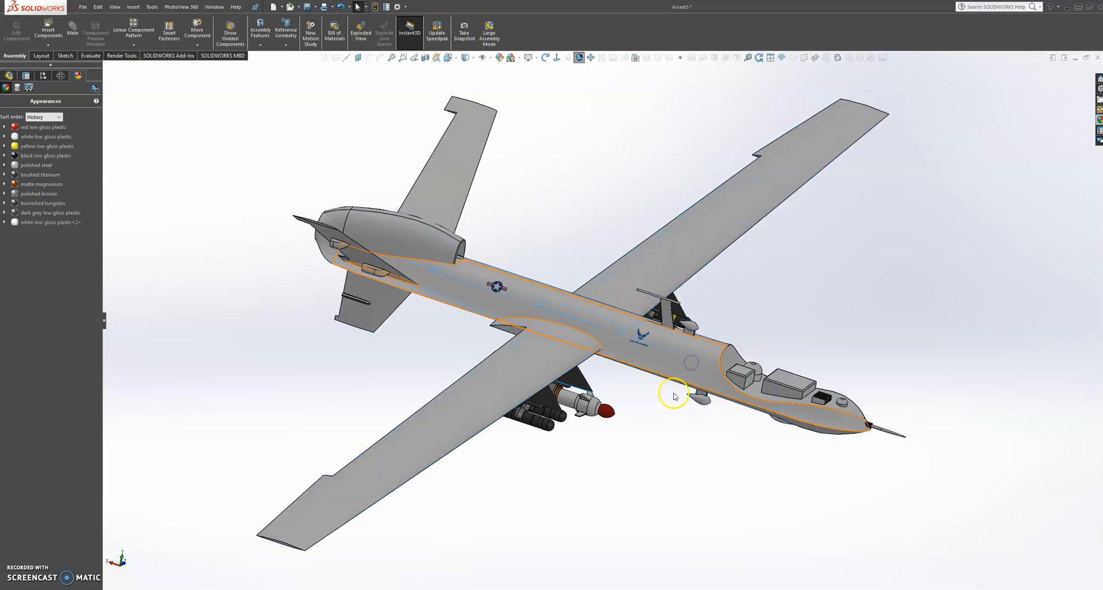
- Copy the appearance of the fuselage's nose face and paste it onto the body of the black collar holding the nose probe
middle_click_drag(661, 414, 798, 352)
scroll(808, 384, "down", 5)
scroll(781, 424, "down", 5)
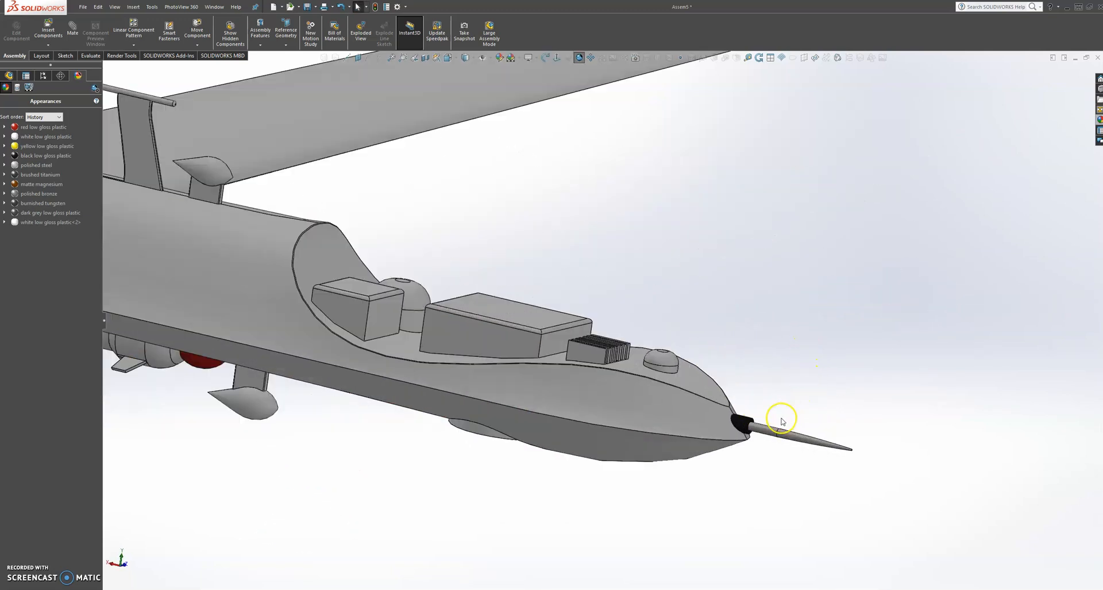
left_click(608, 412)
right_click(609, 411)
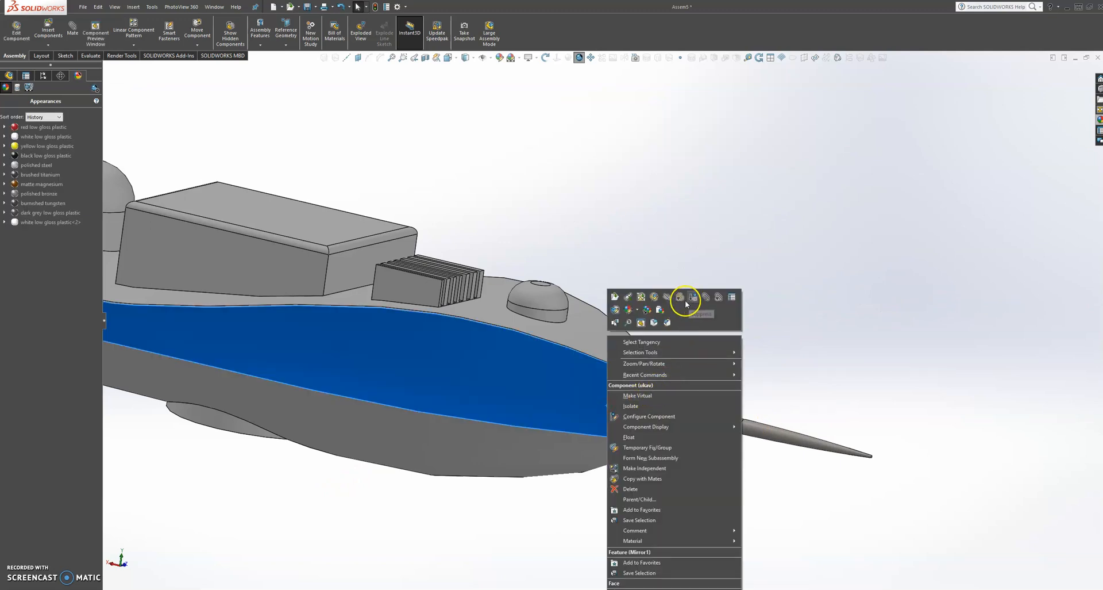
left_click(644, 311)
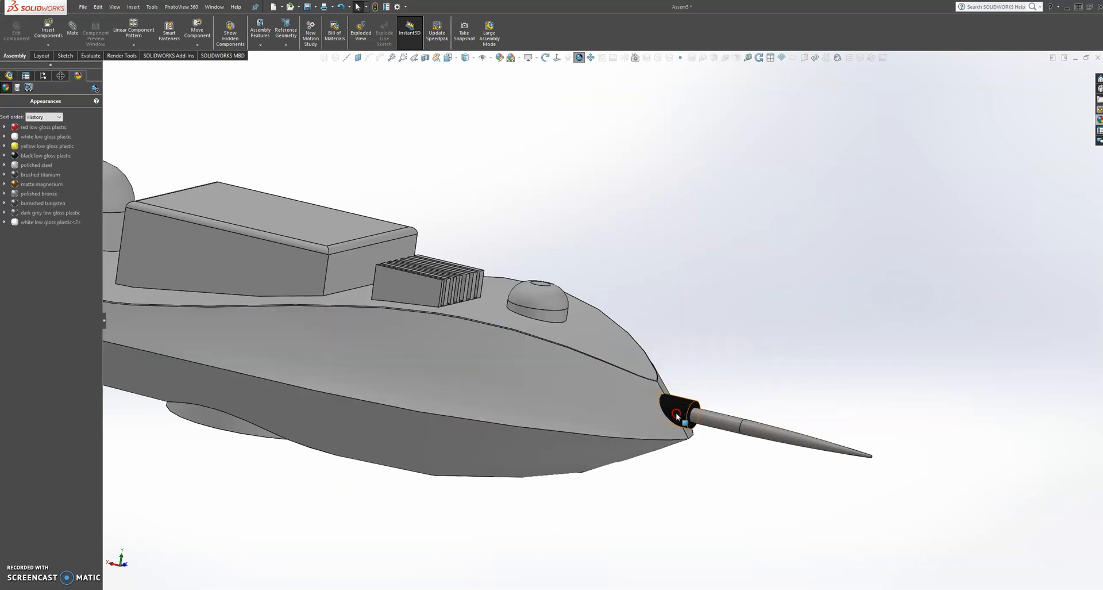
right_click(677, 413)
left_click(731, 324)
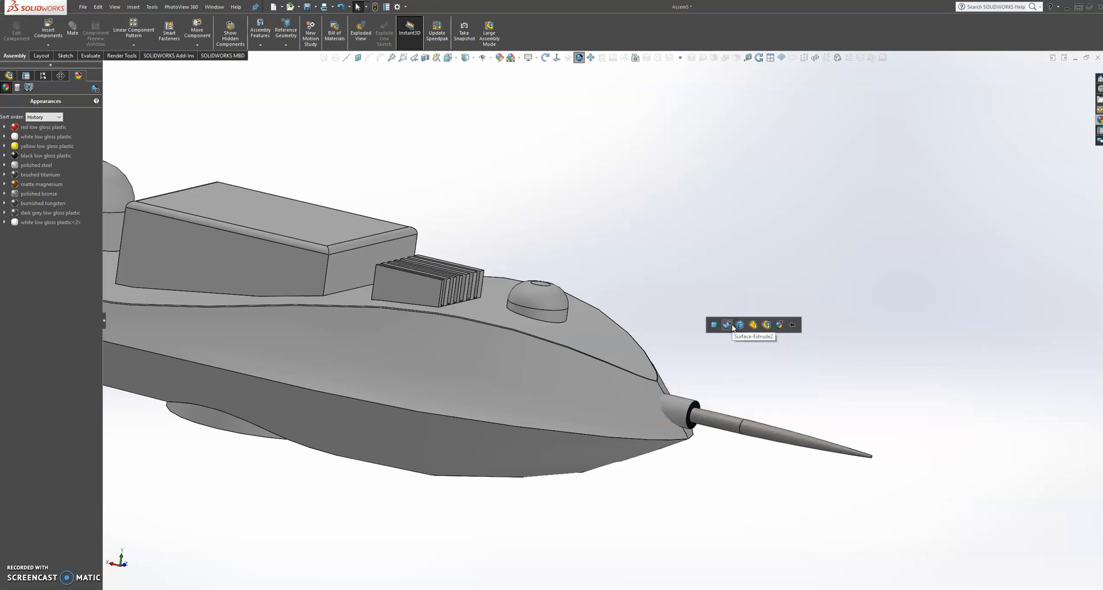
left_click(741, 325)
- Insert the drone head part from the Desktop folder and place it beside the drone's nose
scroll(739, 320, "up", 10)
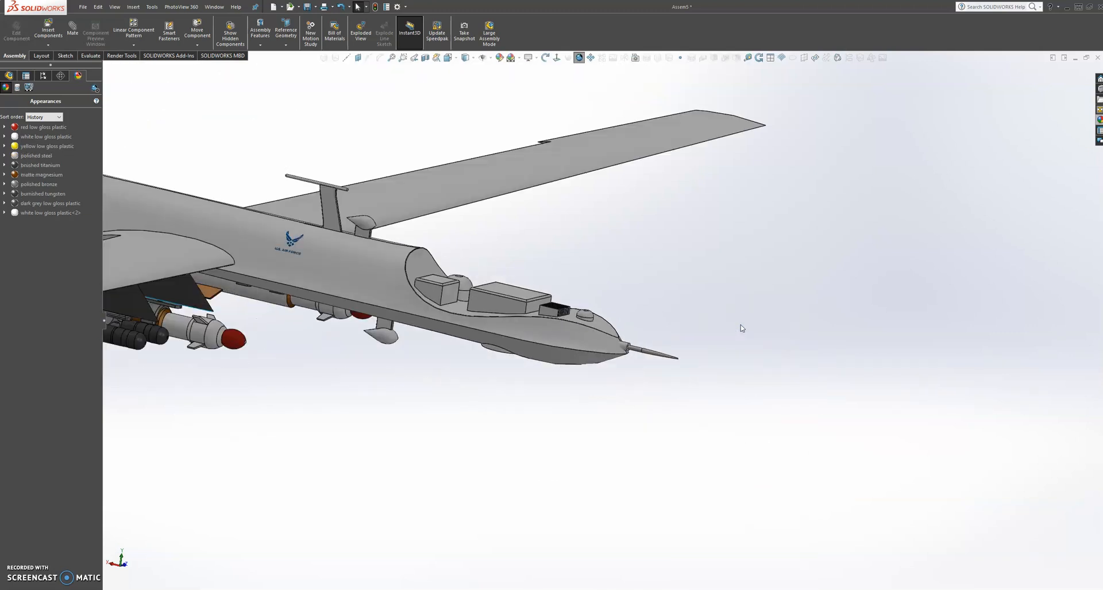
scroll(381, 281, "down", 5)
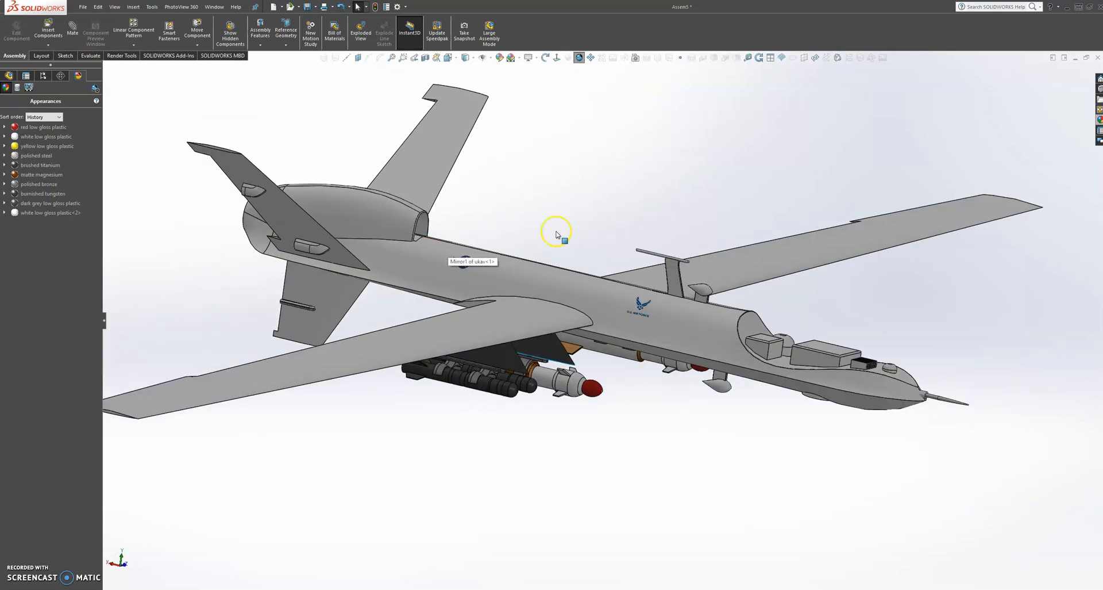
middle_click_drag(579, 253, 557, 254)
scroll(710, 296, "down", 3)
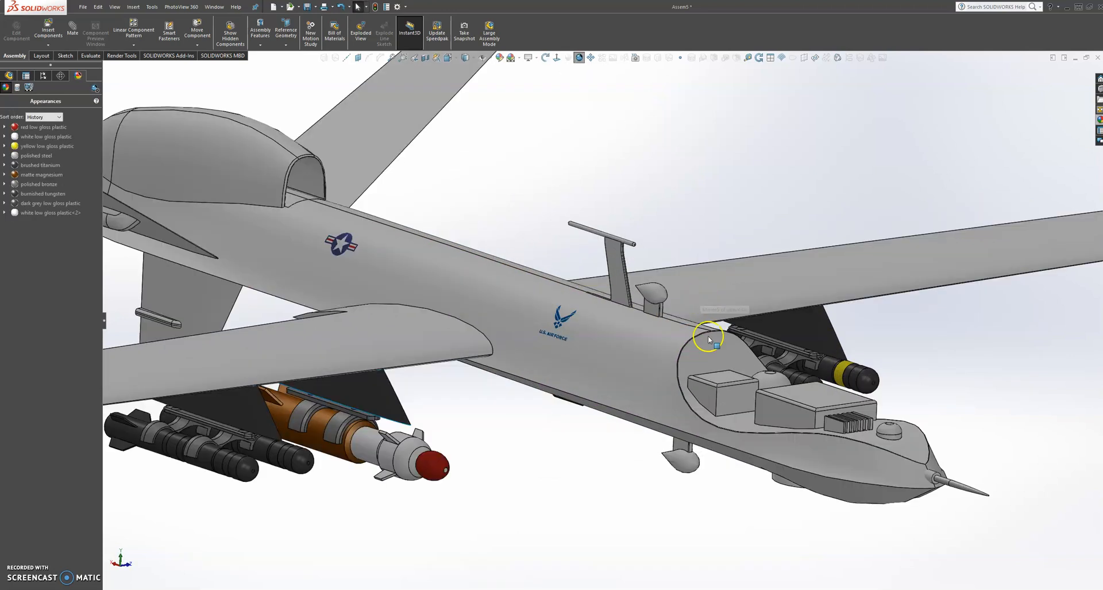
scroll(802, 359, "up", 3)
middle_click_drag(670, 342, 674, 351)
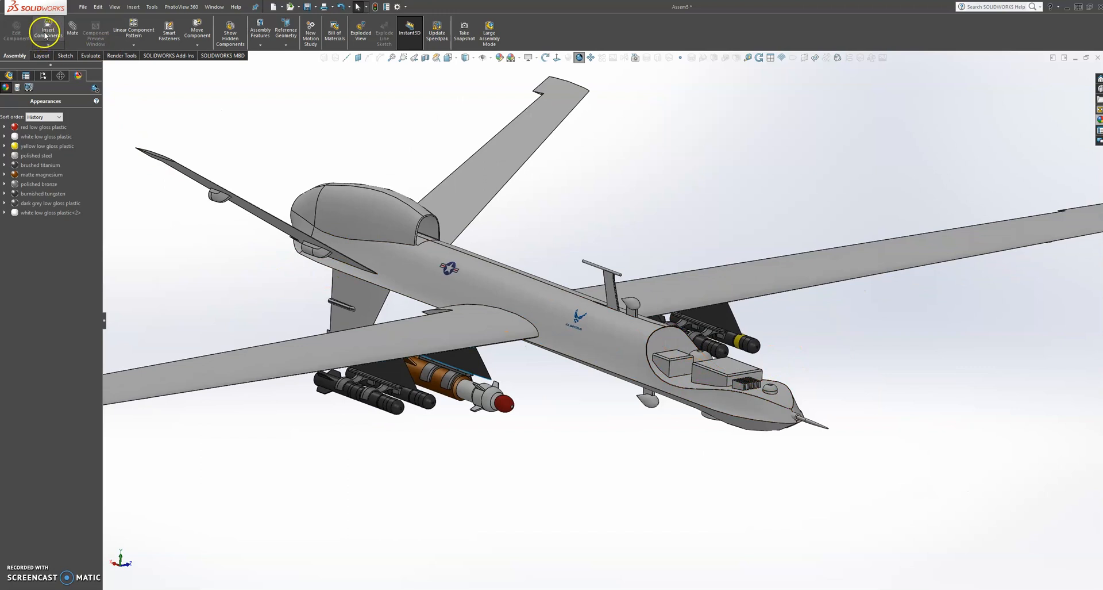
left_click(46, 33)
left_click(49, 247)
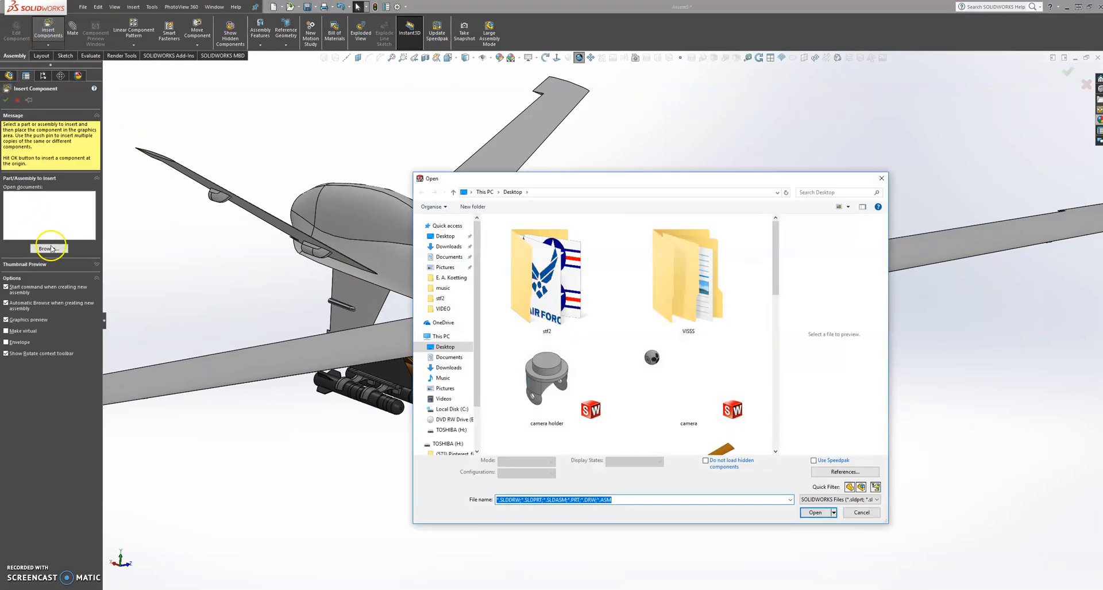
left_click_drag(773, 268, 775, 324)
left_click(577, 272)
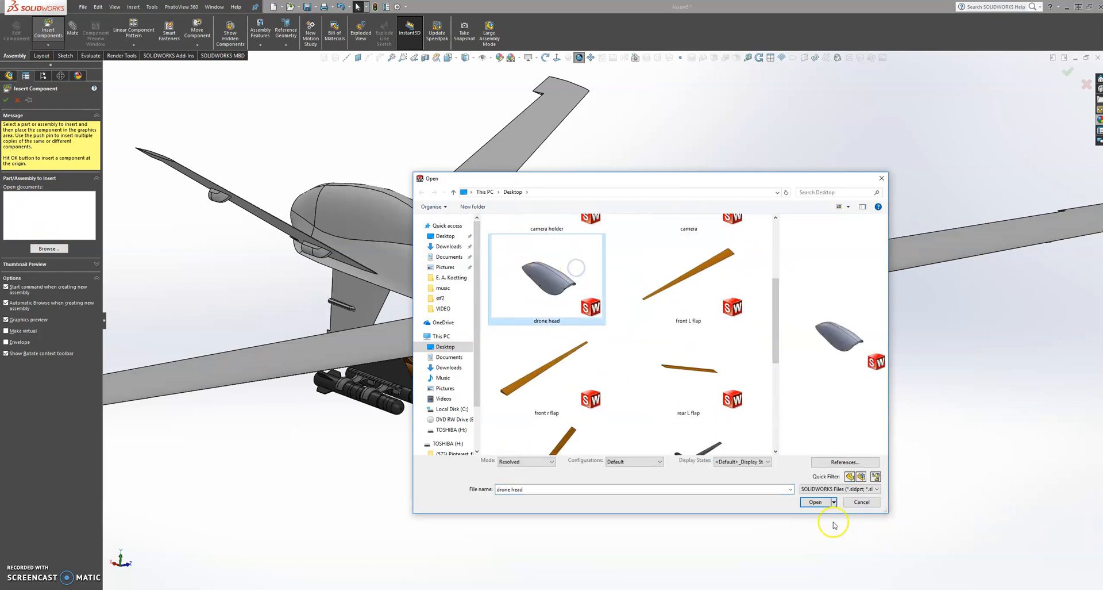
left_click(812, 501)
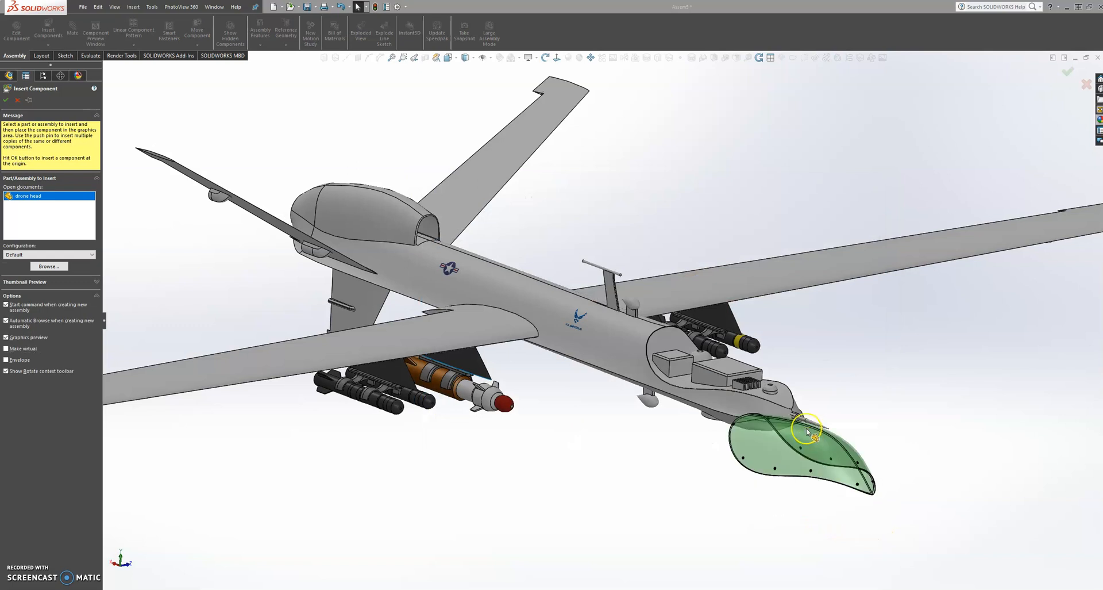
left_click(837, 351)
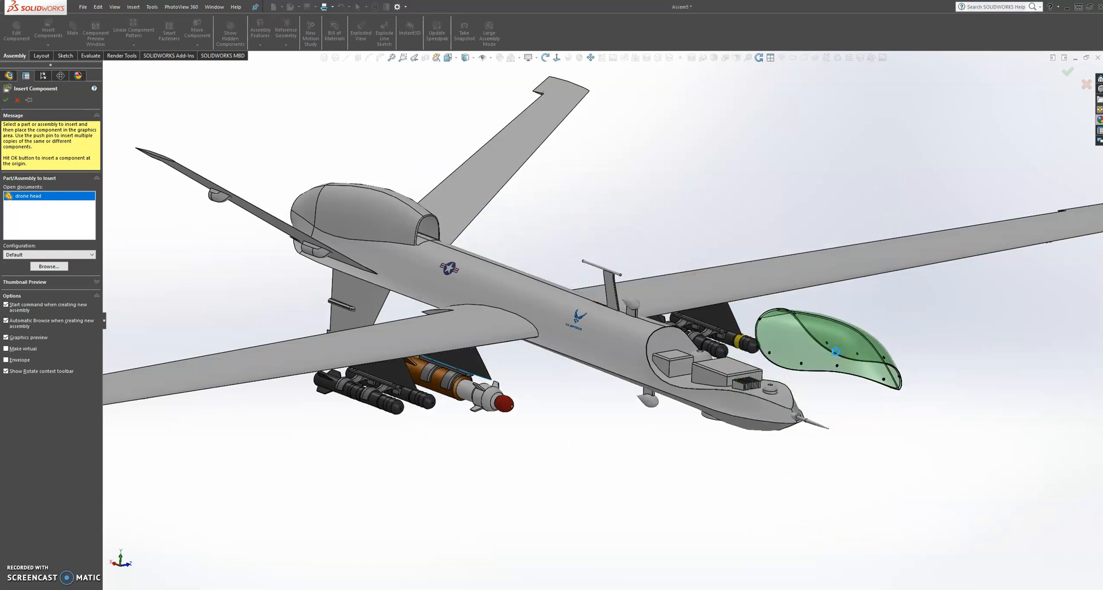
- Move the drone head over the open cockpit and fit its lower edge to the fuselage cutout in the Back view
scroll(836, 351, "down", 5)
left_click_drag(739, 315, 515, 347)
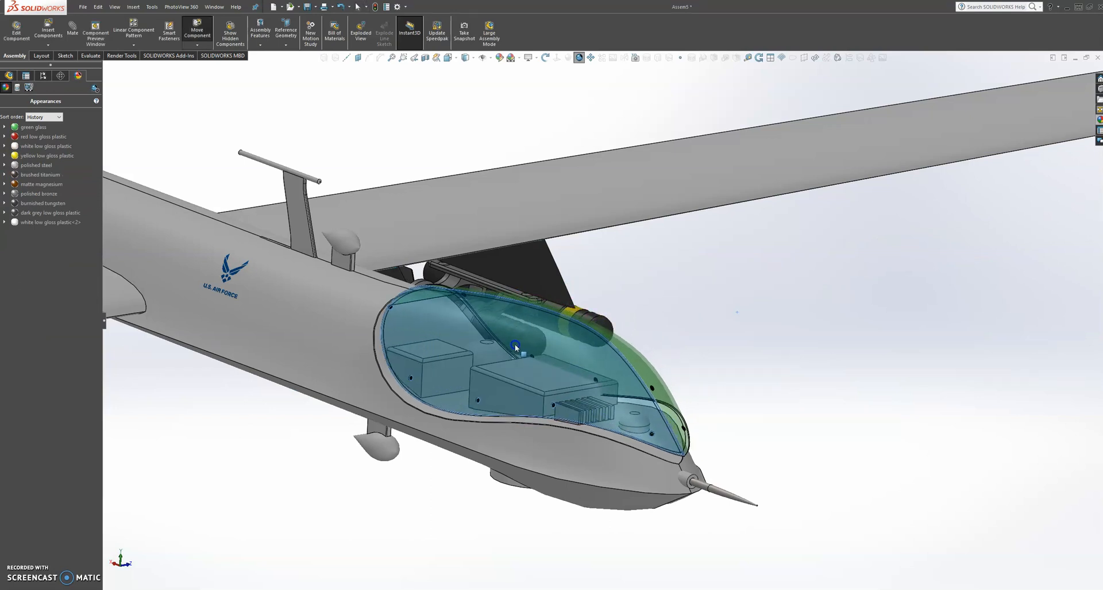
scroll(515, 346, "up", 5)
middle_click_drag(571, 394, 615, 366)
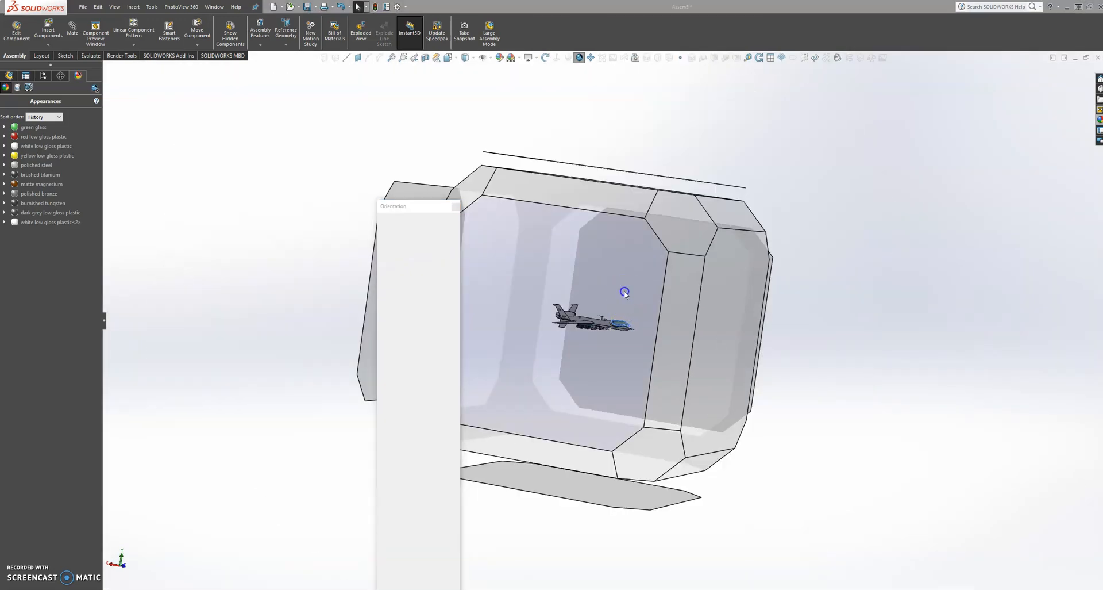
right_click(624, 292)
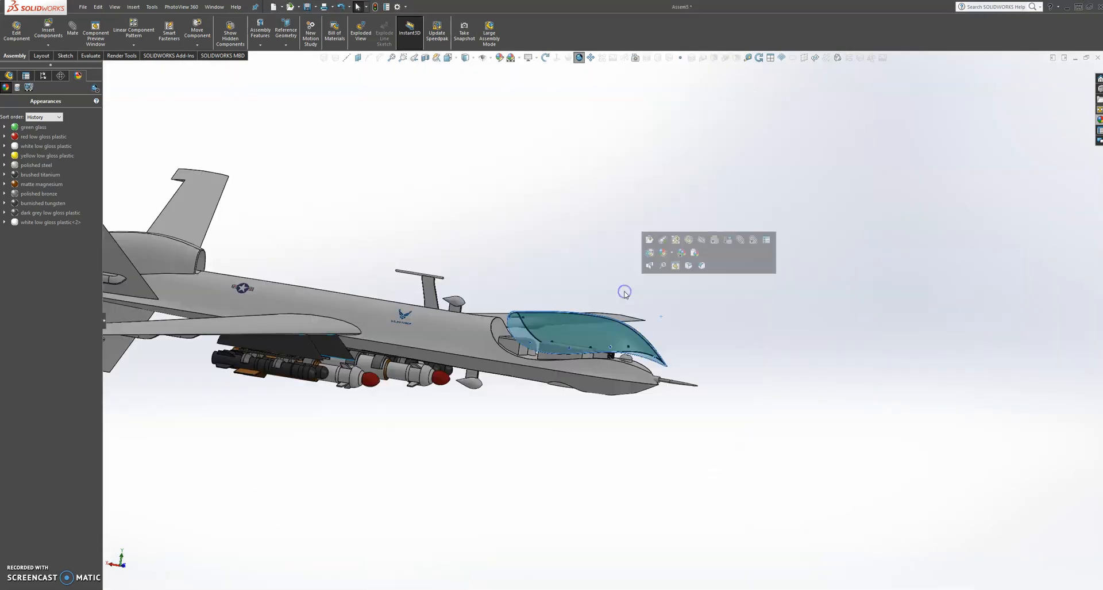
left_click(660, 251)
scroll(801, 316, "down", 8)
left_click_drag(657, 268, 572, 298)
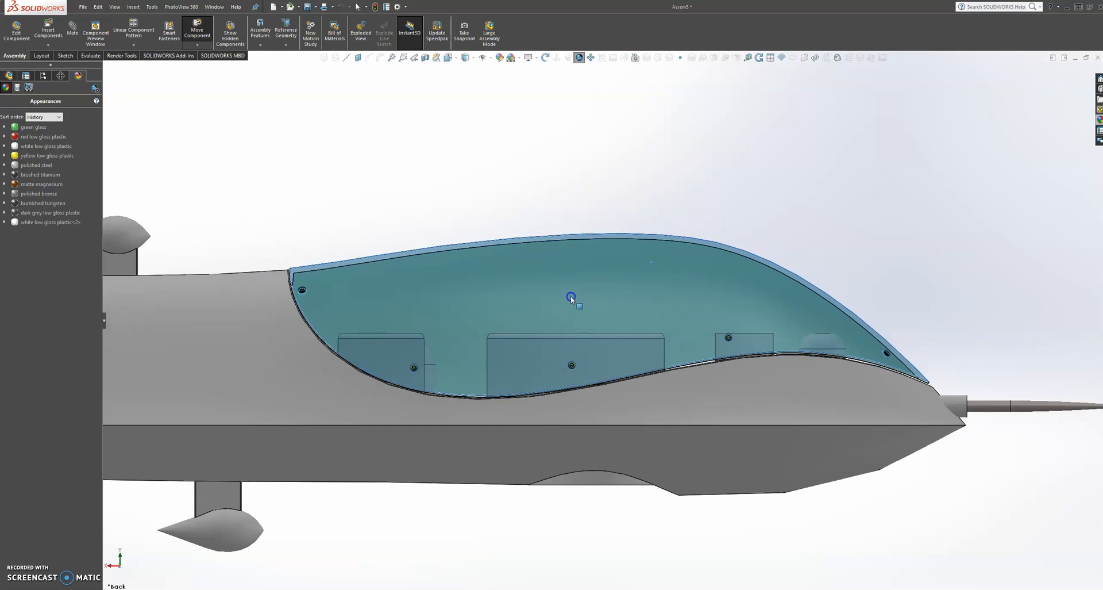
- View the drone from above and shift the drone head sideways until its middle line matches the fuselage centreline
scroll(571, 301, "up", 5)
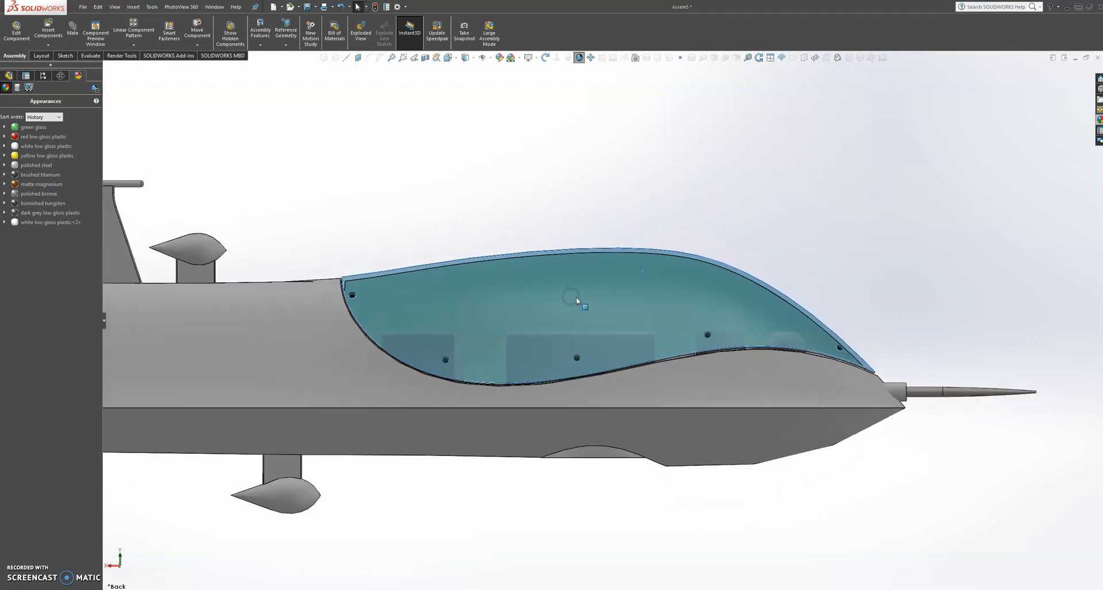
middle_click_drag(561, 256, 480, 399)
key("space")
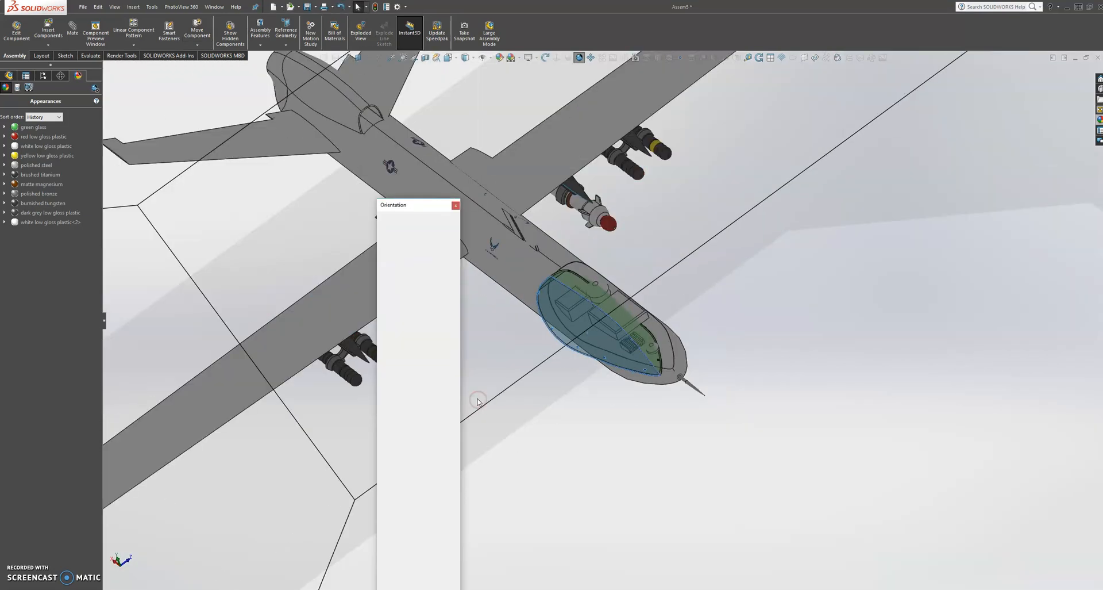
left_click(587, 284)
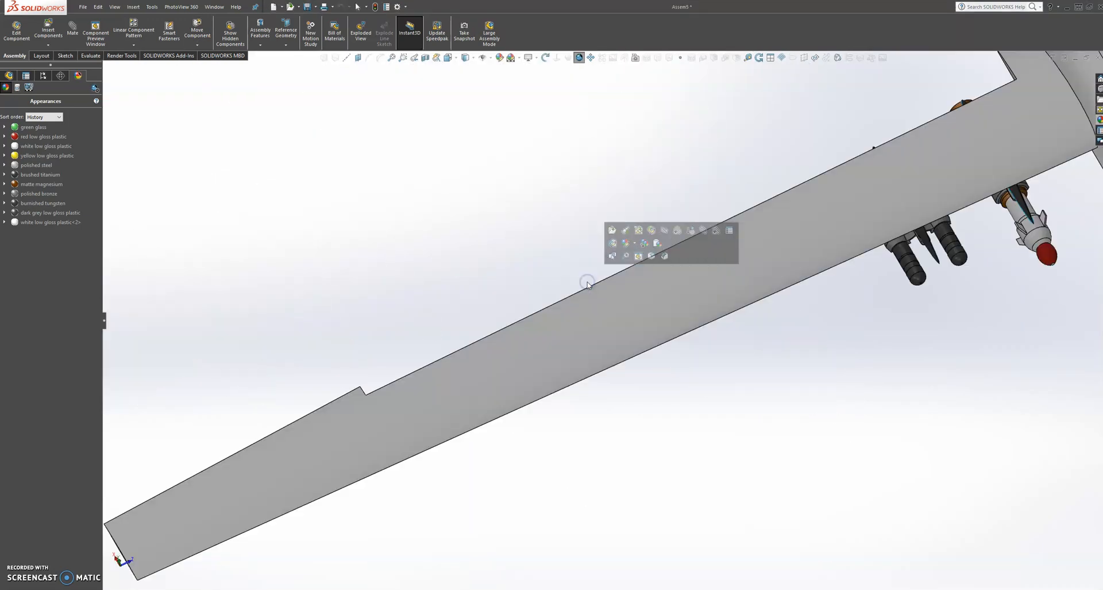
scroll(660, 368, "down", 8)
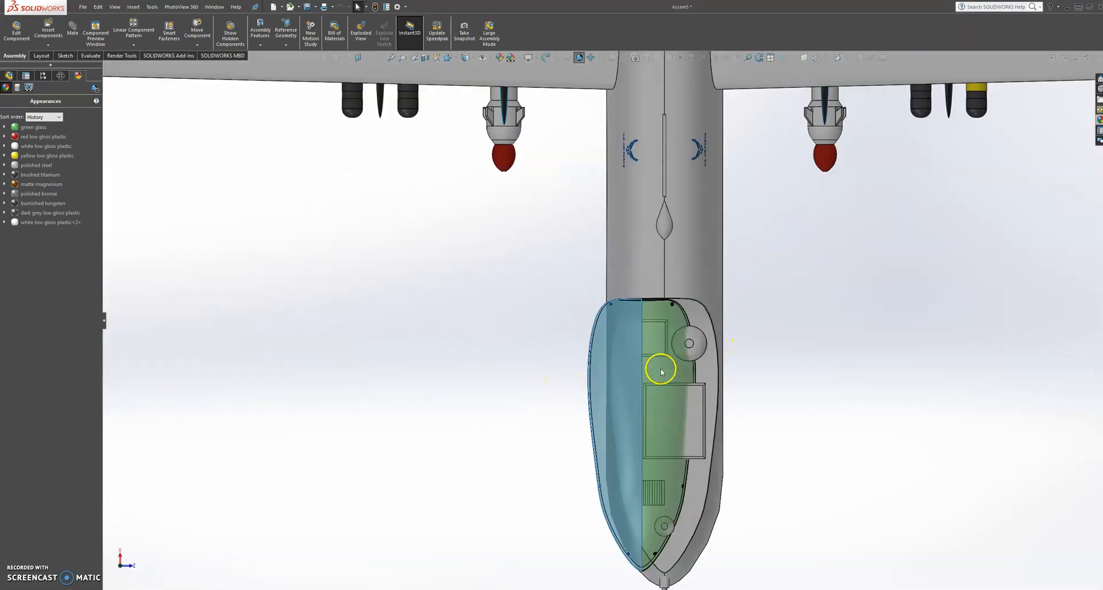
right_click_drag(620, 346, 651, 350)
scroll(668, 178, "down", 7)
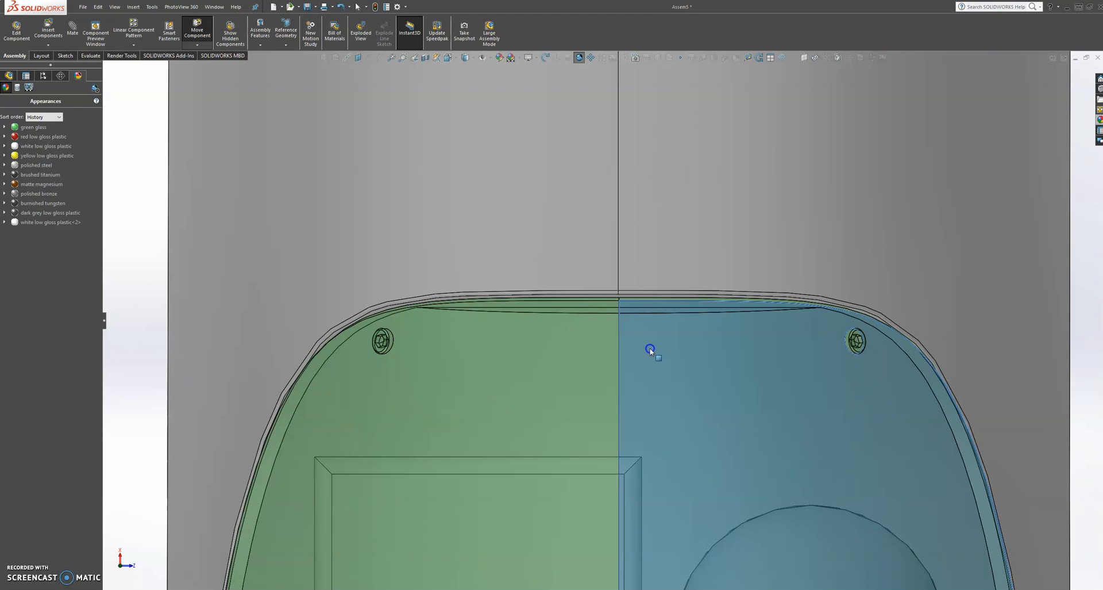
right_click_drag(651, 351, 650, 351)
scroll(655, 427, "up", 12)
scroll(650, 439, "up", 5)
middle_click_drag(649, 440, 726, 270)
left_click(755, 386)
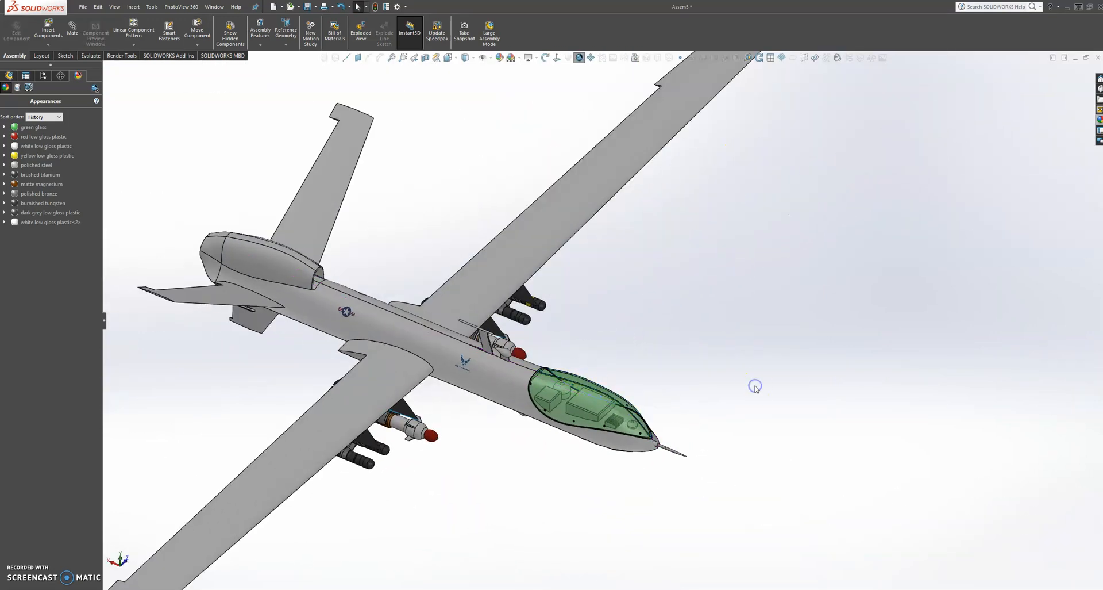
- Copy the appearance of the fuselage and paste it onto the body of the drone head
middle_click_drag(632, 384, 635, 300)
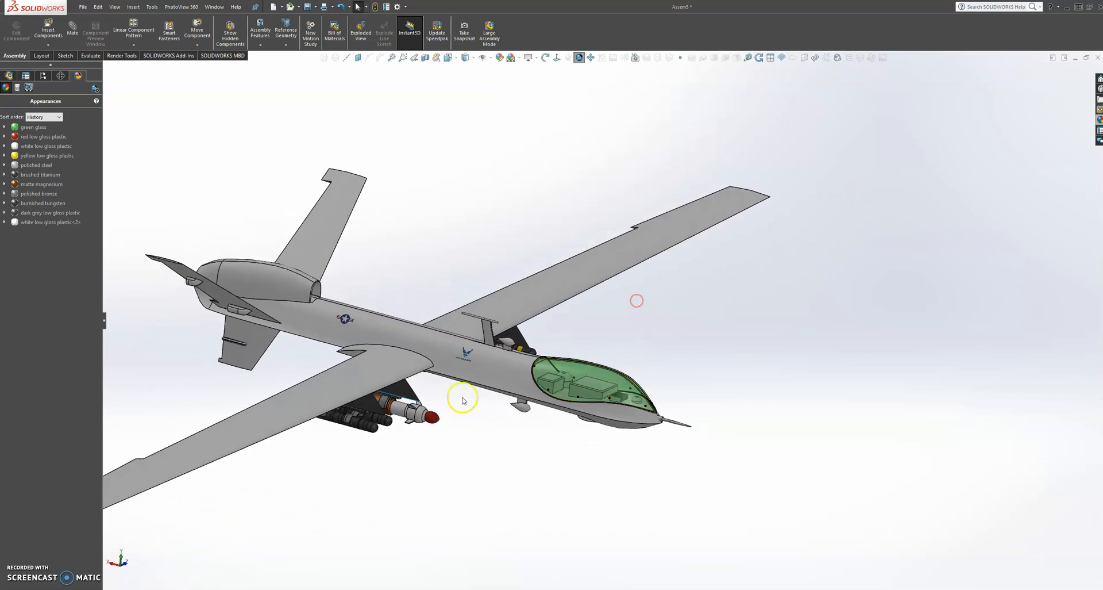
right_click(501, 366)
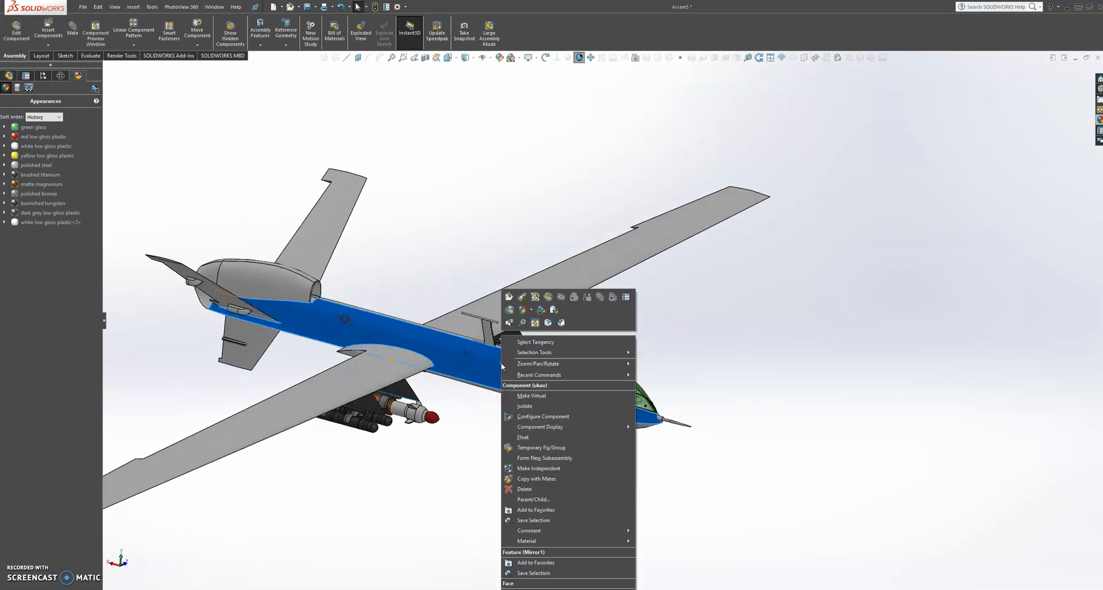
left_click(544, 310)
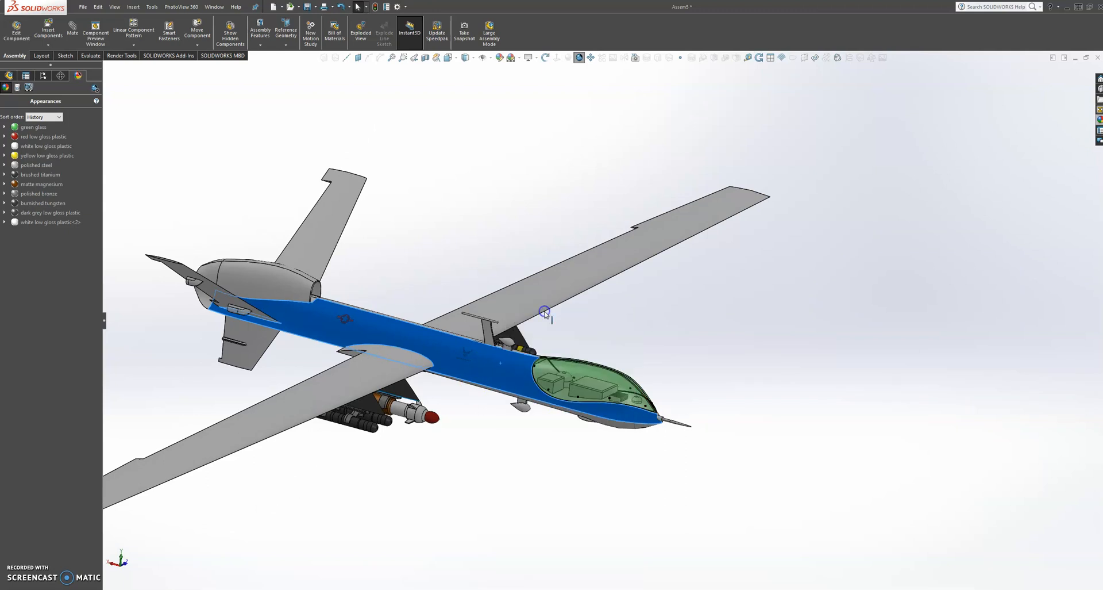
right_click(590, 377)
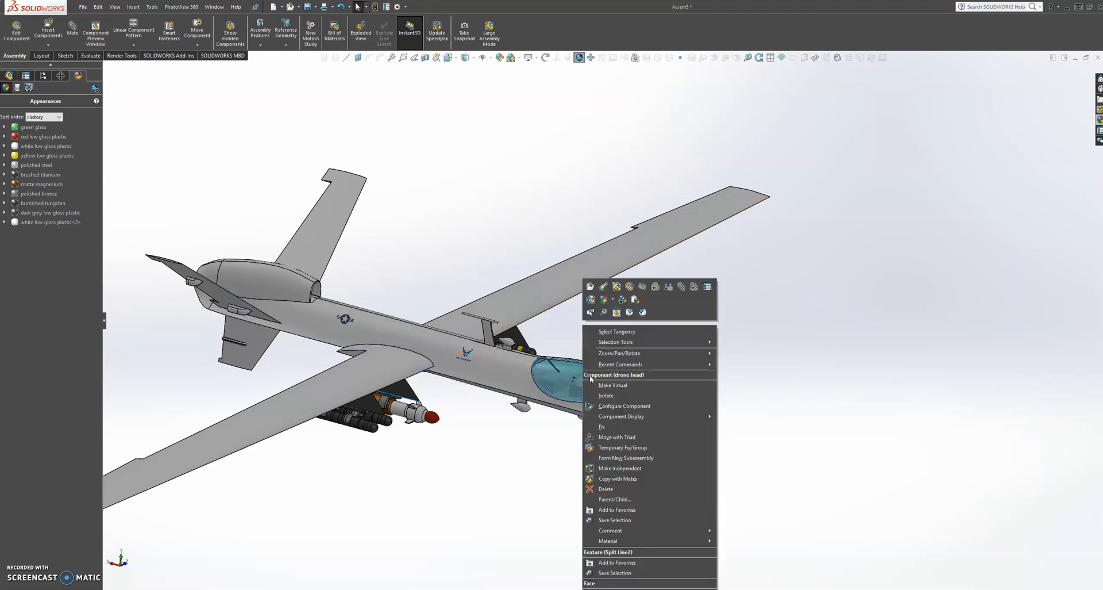
left_click(635, 300)
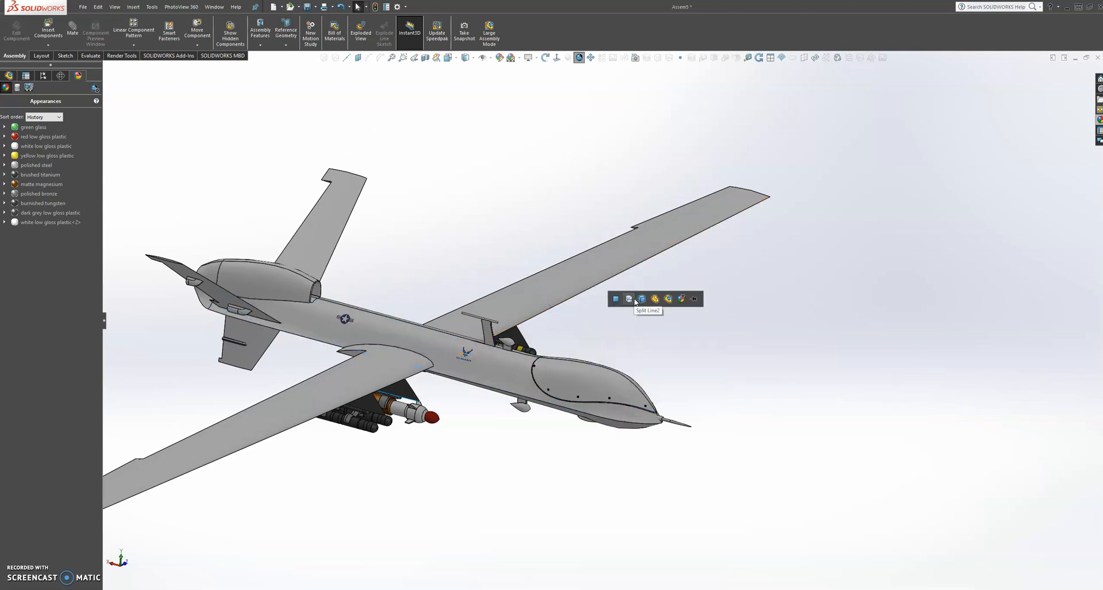
left_click(644, 300)
- Insert the front r flap part from the Desktop folder and place it behind the drone's right wing
middle_click_drag(678, 370, 628, 372)
scroll(535, 417, "up", 4)
scroll(543, 339, "down", 3)
middle_click_drag(538, 373, 715, 439)
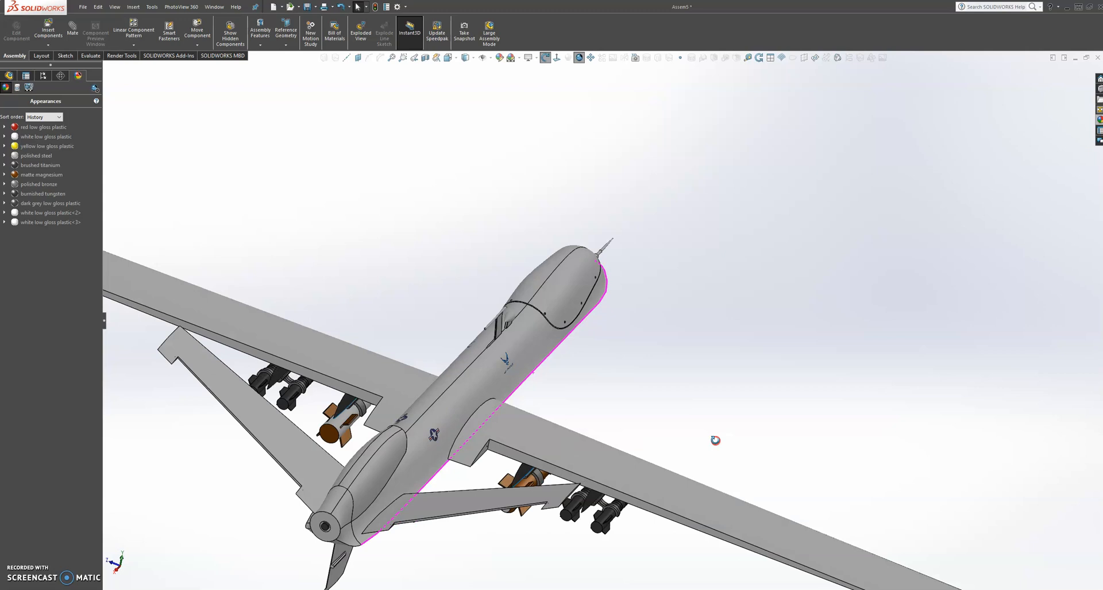
scroll(714, 440, "up", 3)
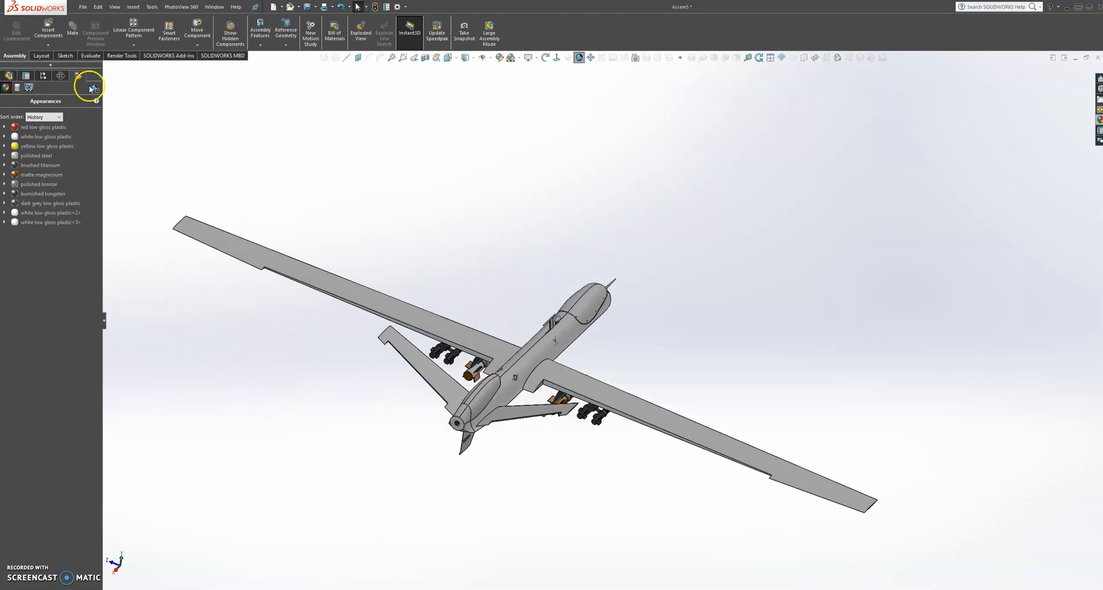
left_click(73, 35)
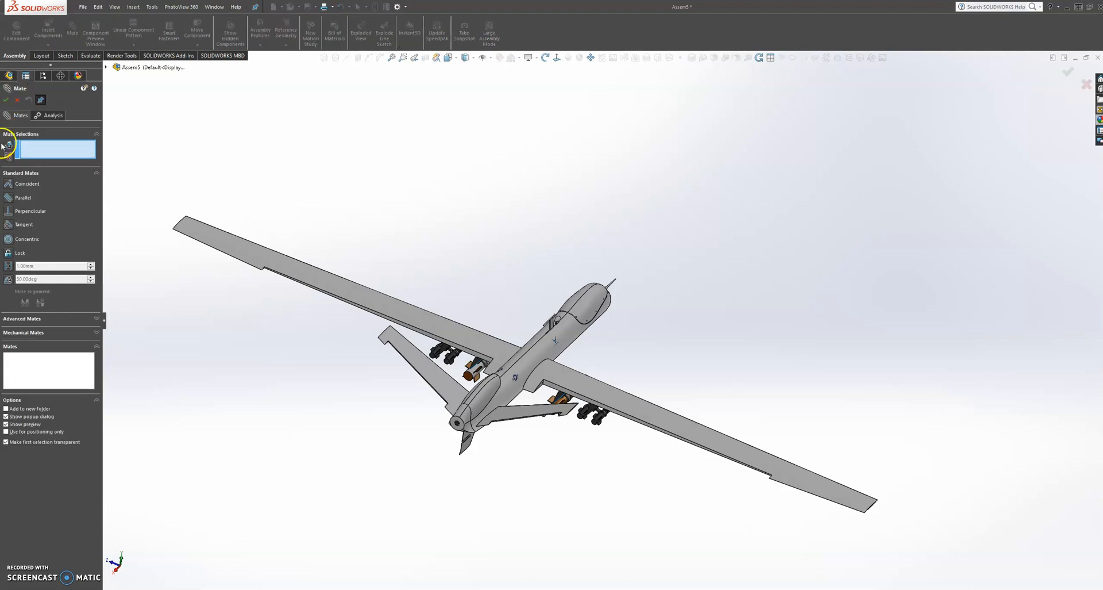
left_click(17, 100)
left_click(48, 32)
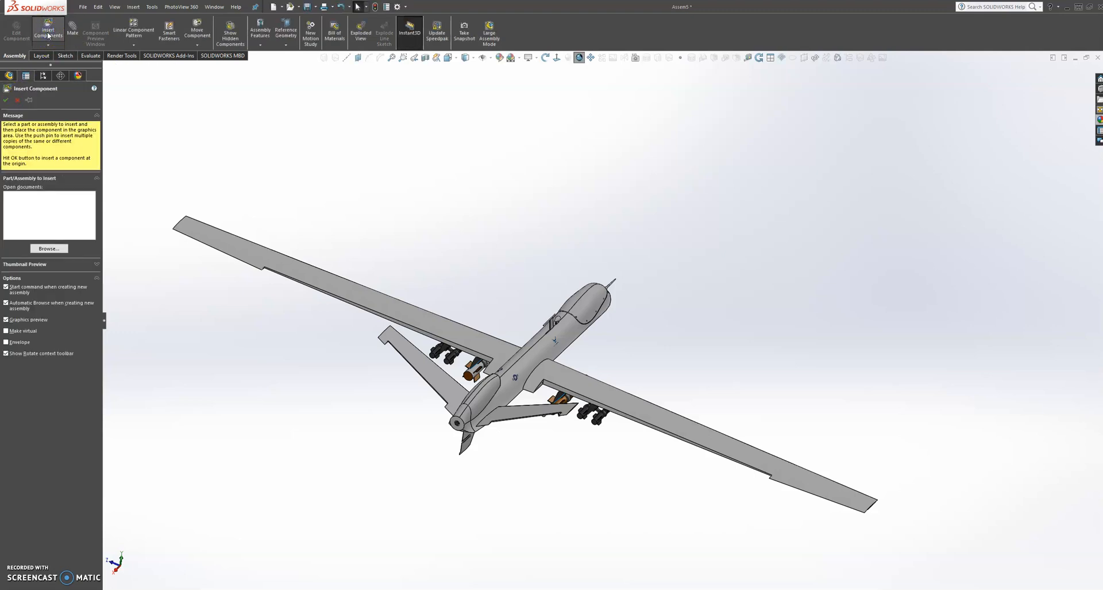
left_click_drag(777, 276, 766, 355)
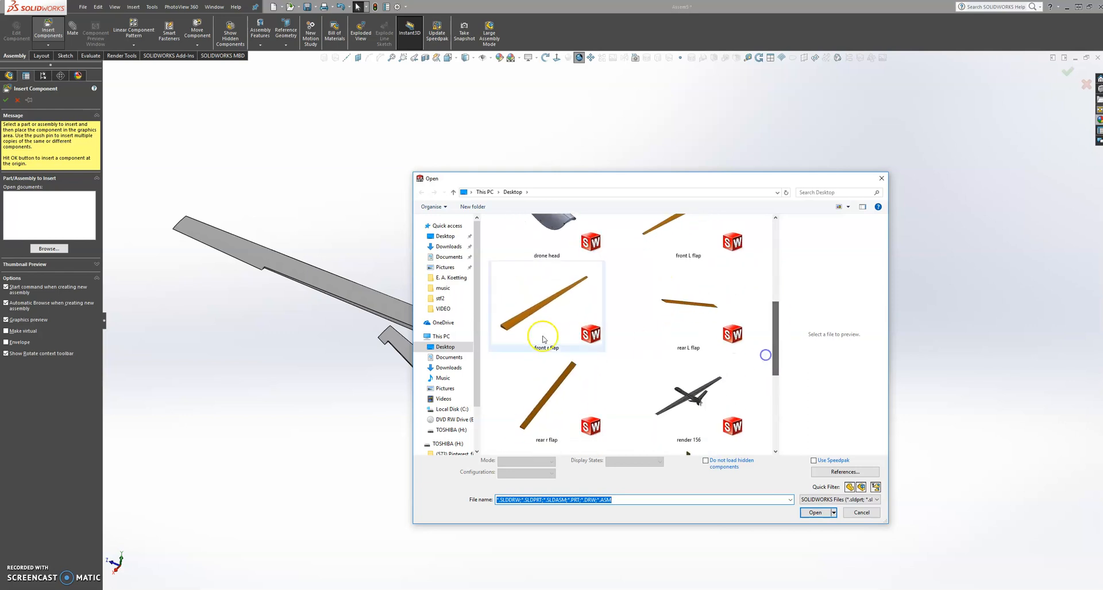
double_click(529, 301)
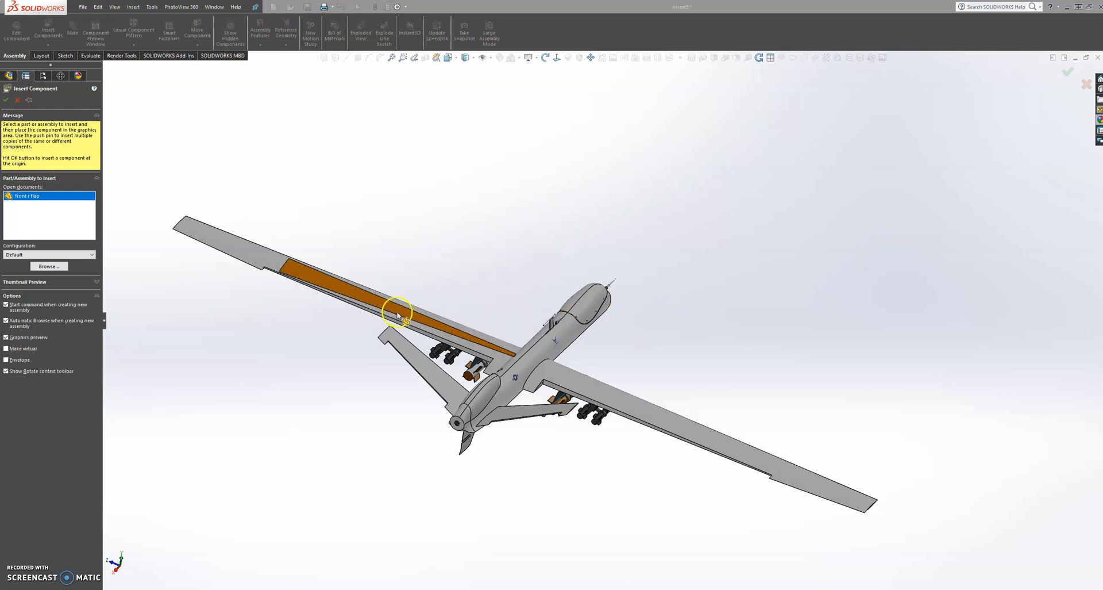
left_click(684, 476)
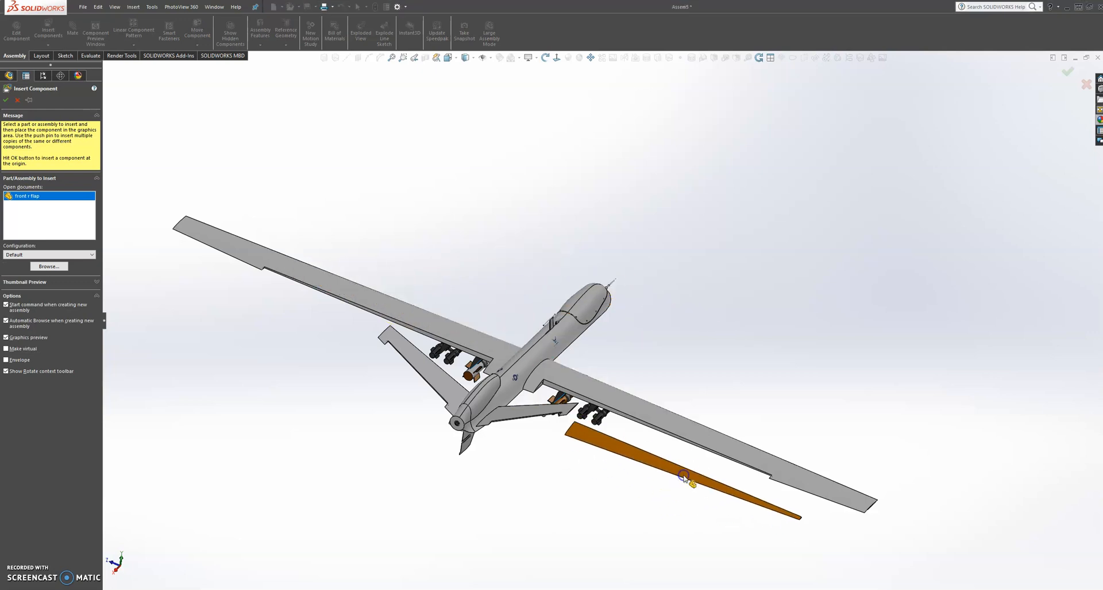
left_click(51, 34)
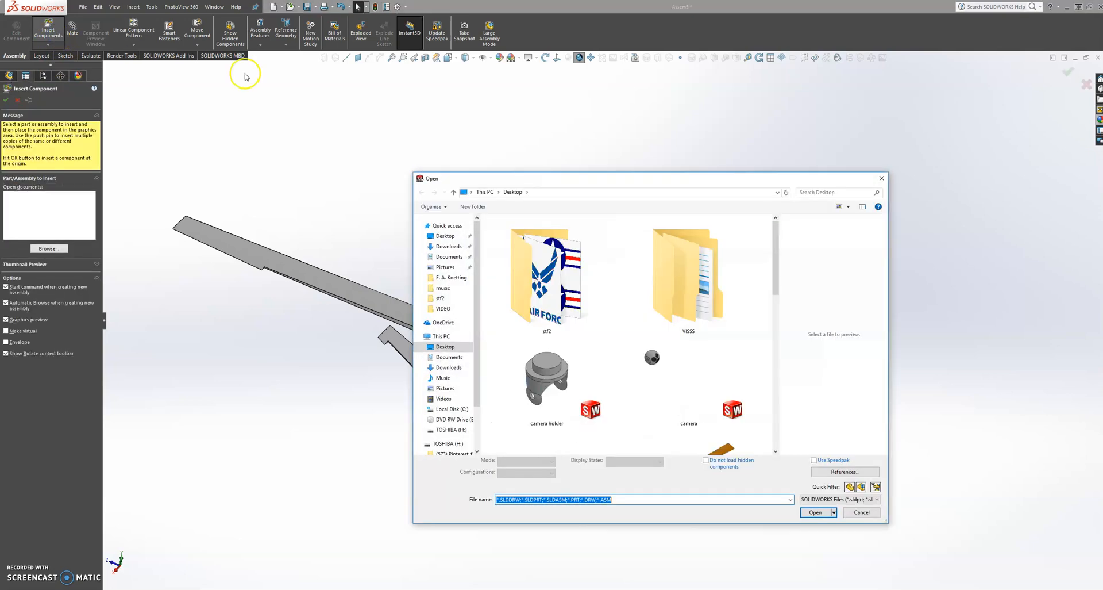
left_click_drag(775, 270, 776, 339)
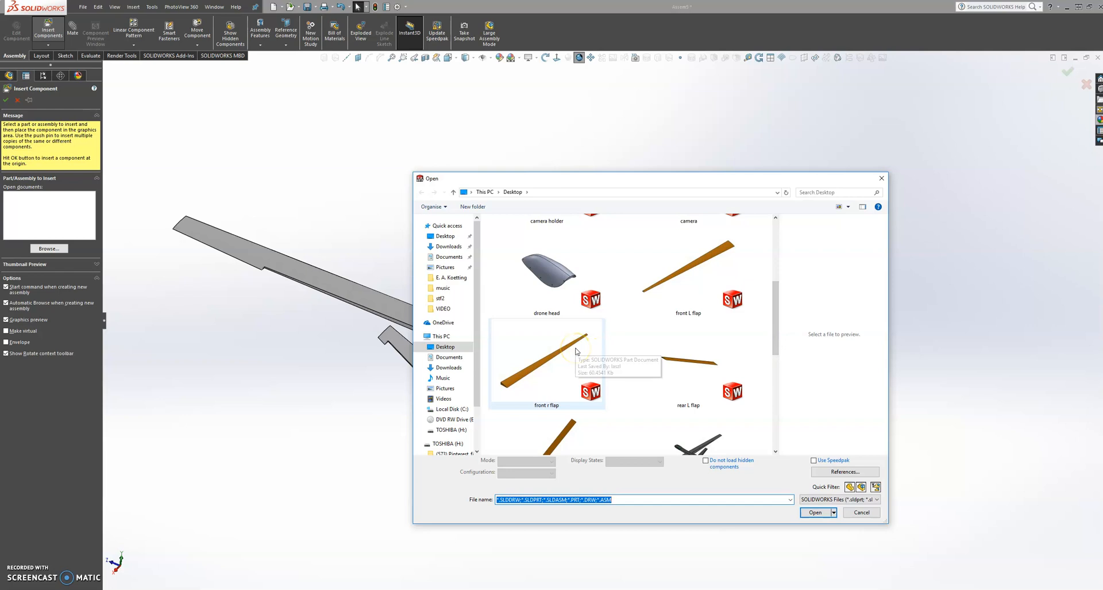
left_click_drag(626, 185, 715, 160)
double_click(650, 318)
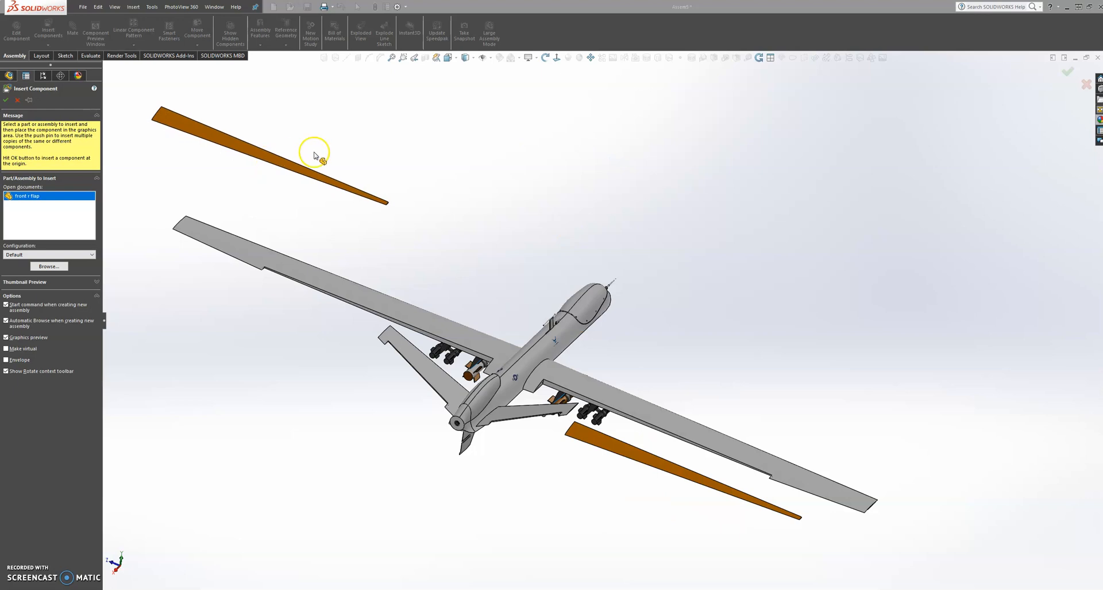
left_click(314, 155)
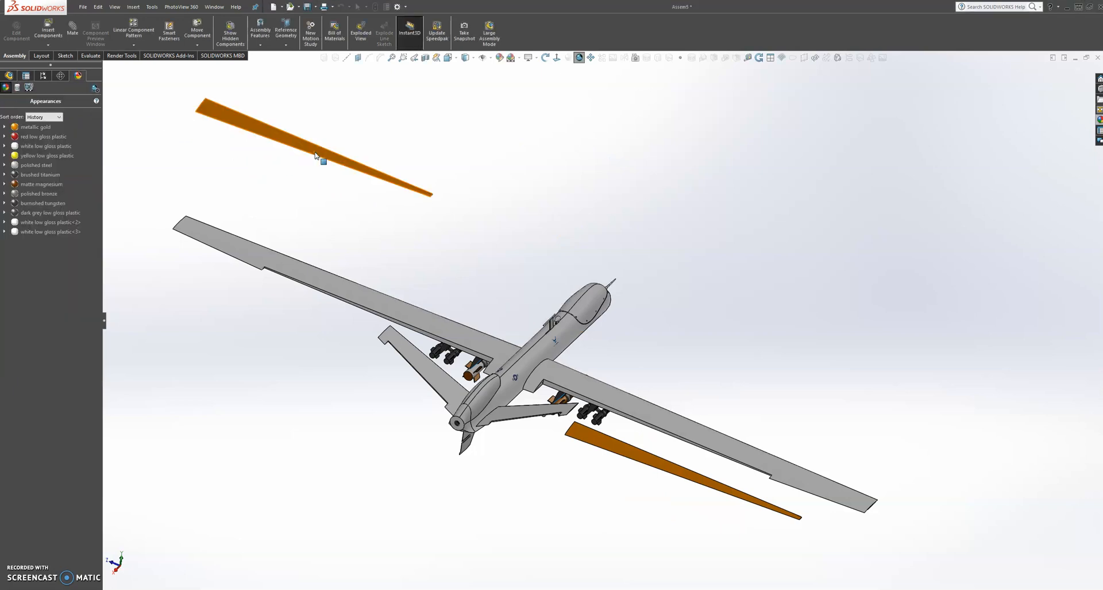
right_click(315, 154)
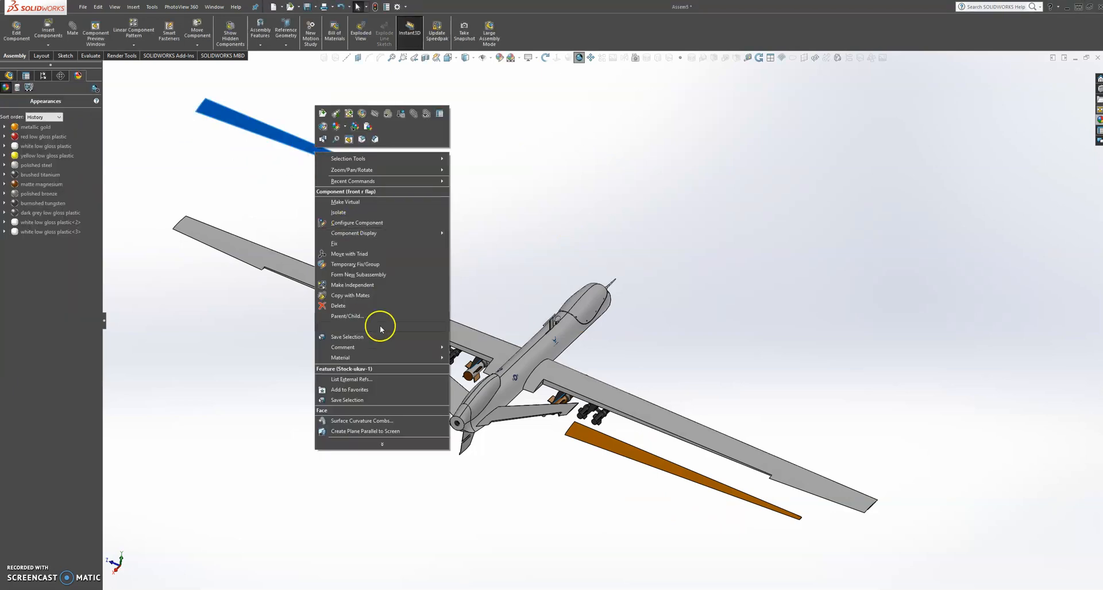
left_click(363, 309)
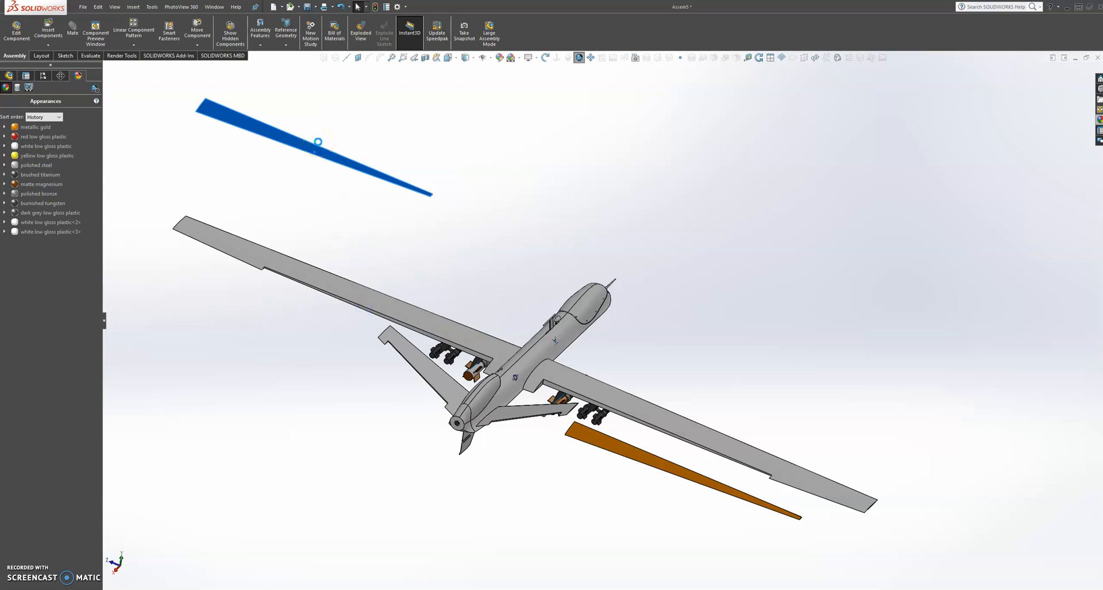
- Insert the front L flap part from the Desktop folder and place it alongside the drone's left wing
left_click(48, 29)
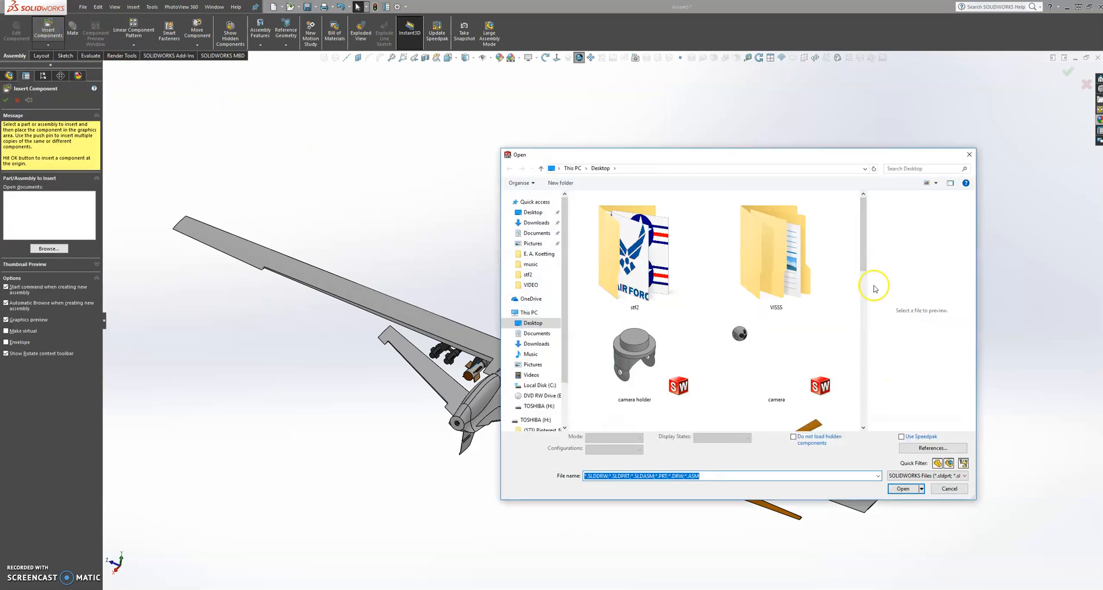
left_click_drag(862, 251, 877, 311)
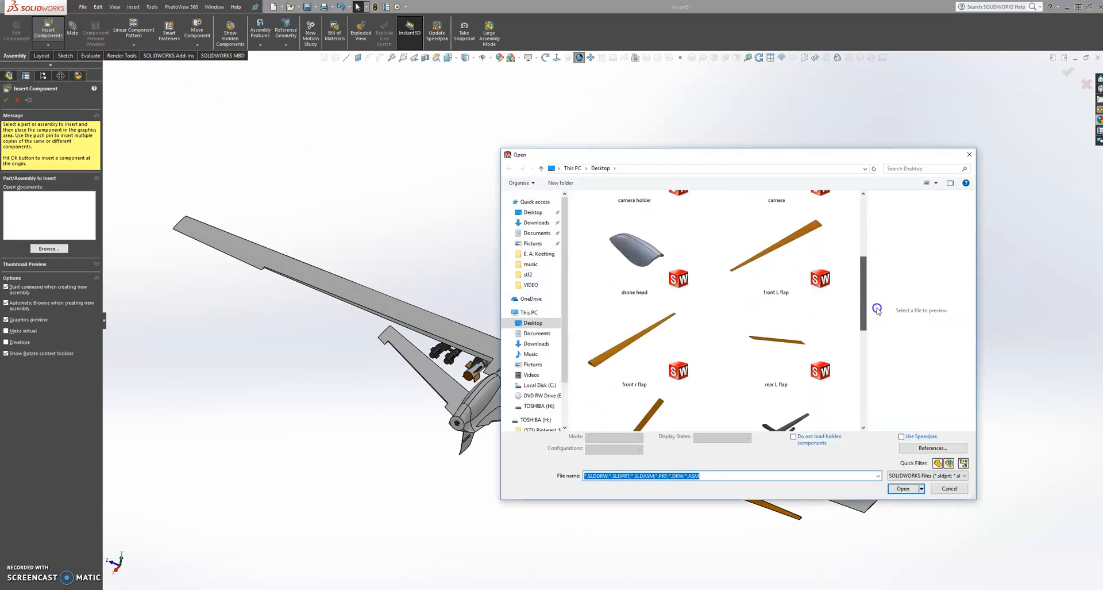
left_click(779, 254)
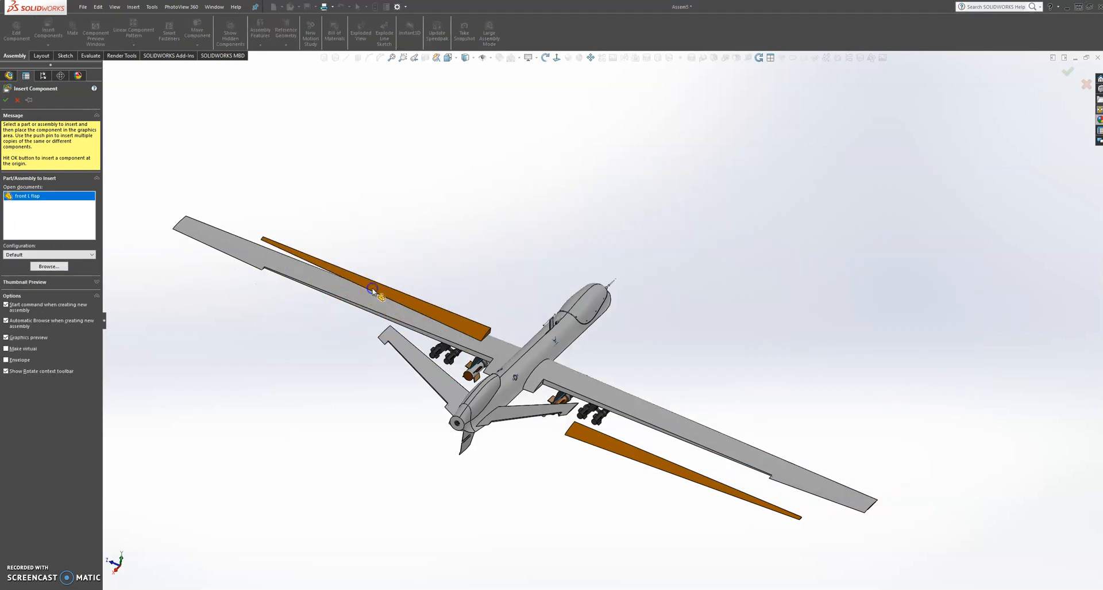
left_click(372, 292)
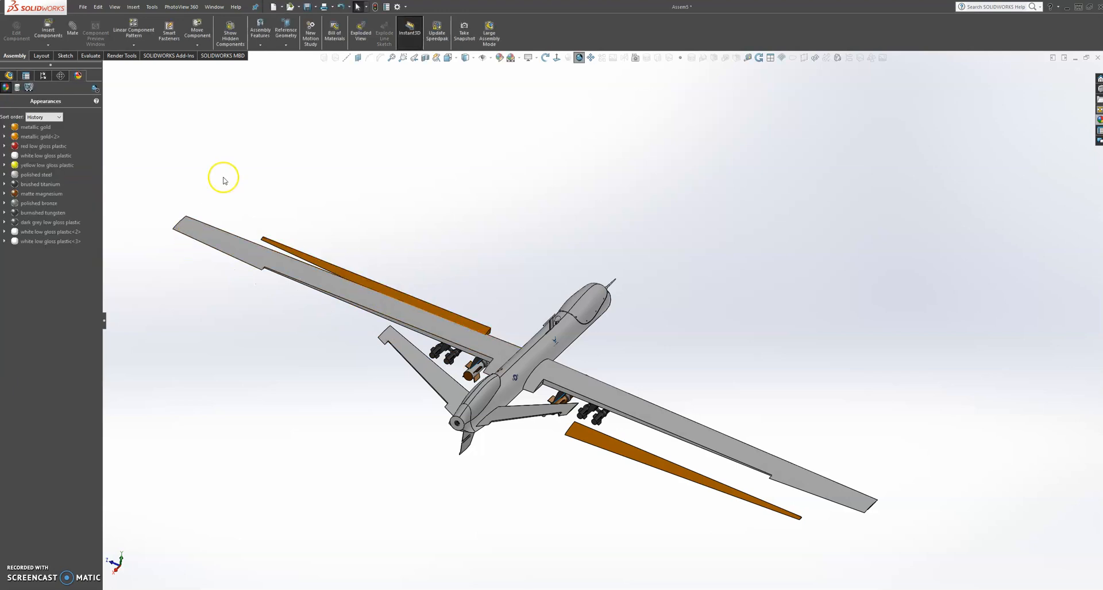
- Insert the rear r flap part from the Desktop folder and place it behind the drone's right tail fin
left_click(42, 30)
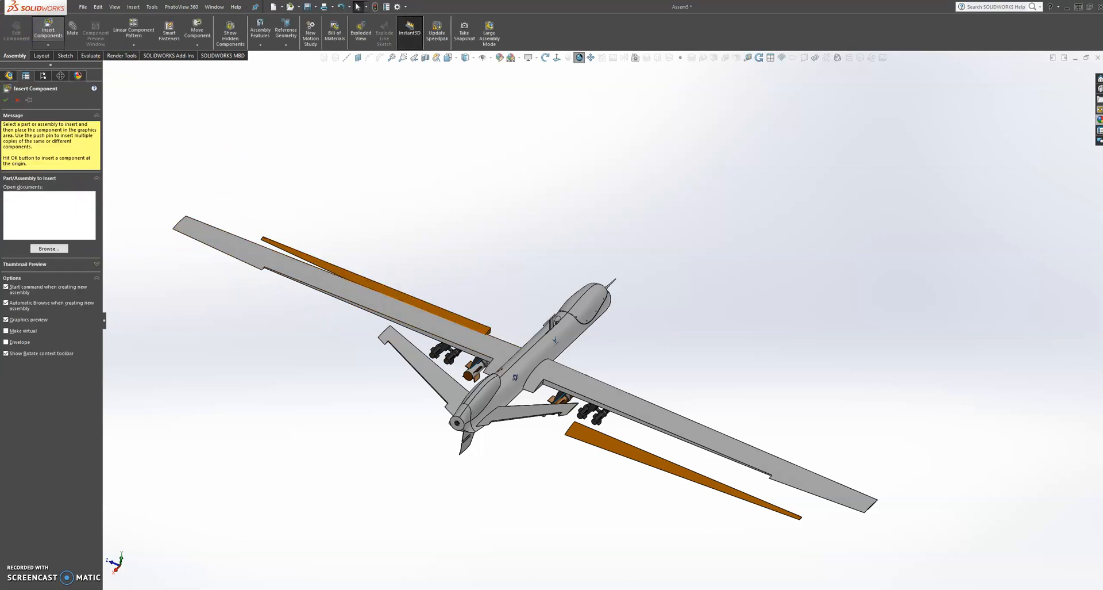
left_click(49, 248)
left_click_drag(863, 251, 864, 363)
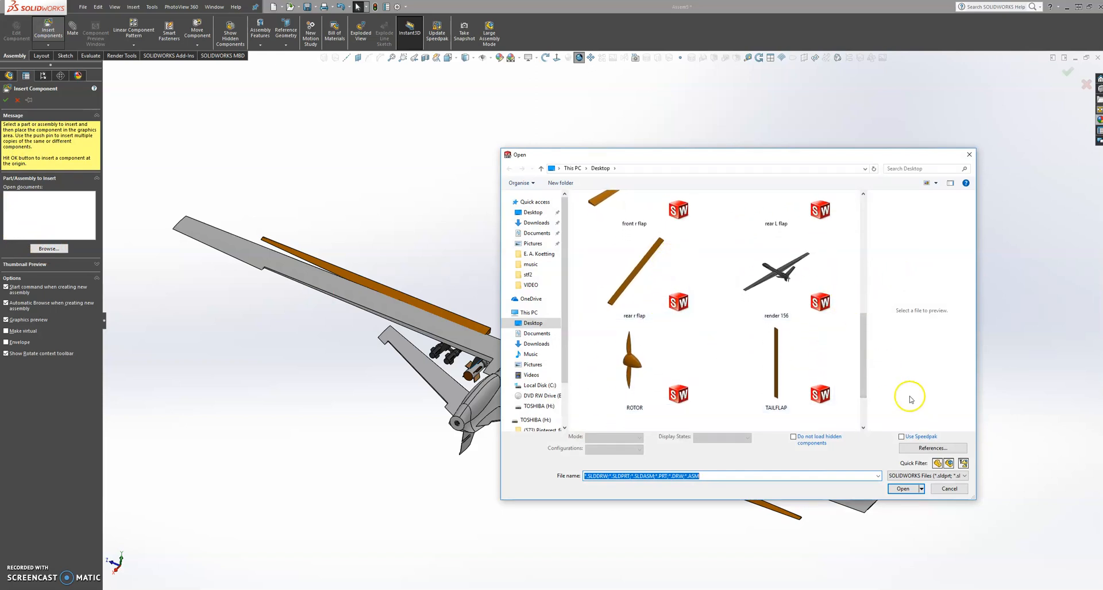
double_click(626, 260)
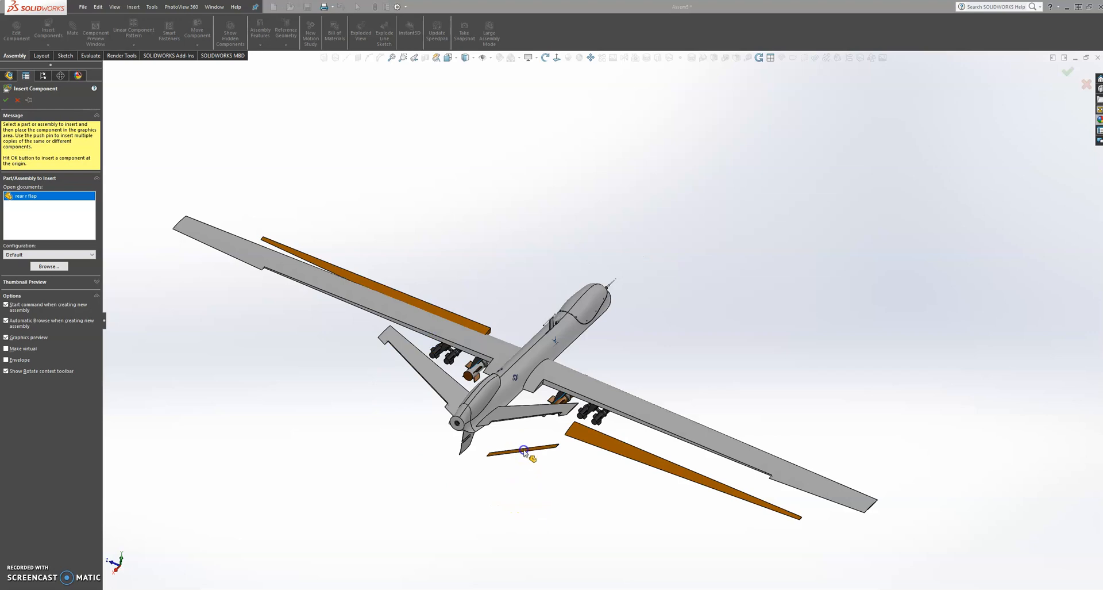
left_click(523, 449)
left_click(78, 76)
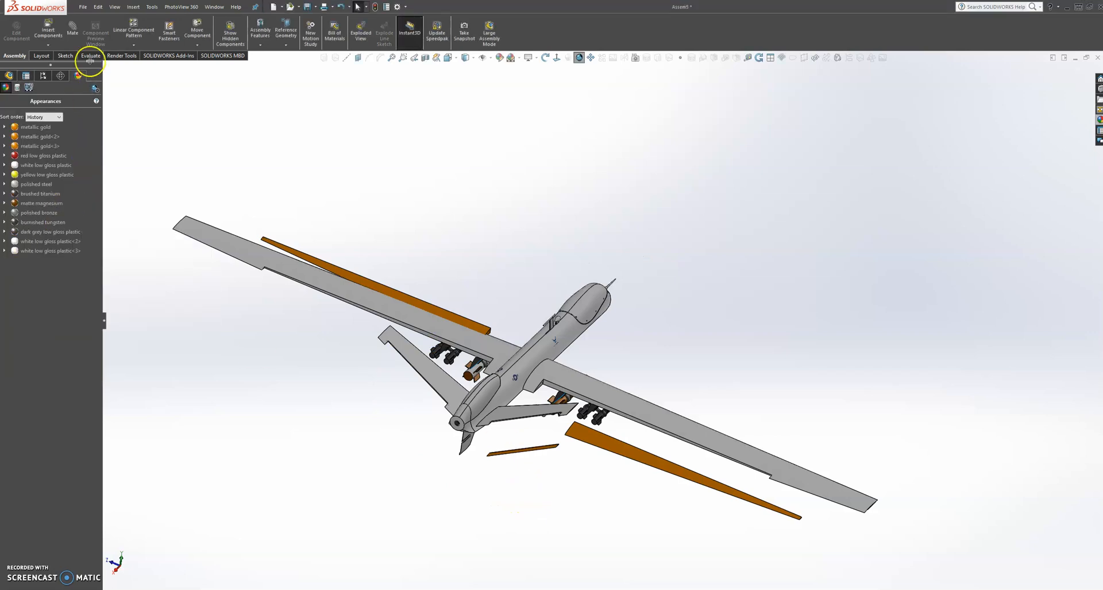
- Insert the rear L flap part from the Desktop folder and place it behind the drone's left tail fin
left_click(53, 29)
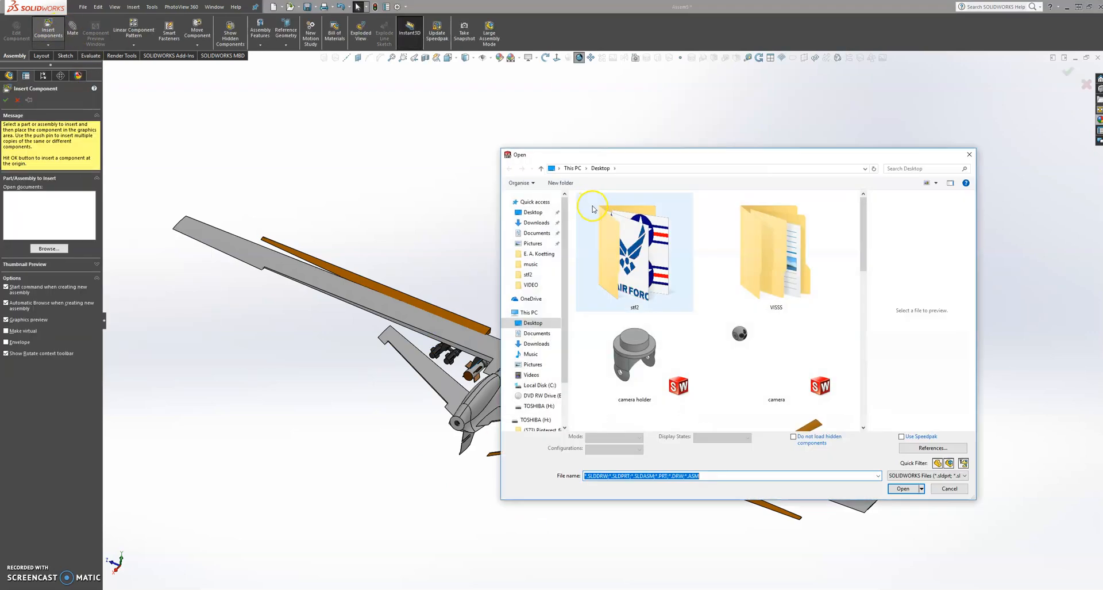
left_click_drag(864, 265, 874, 331)
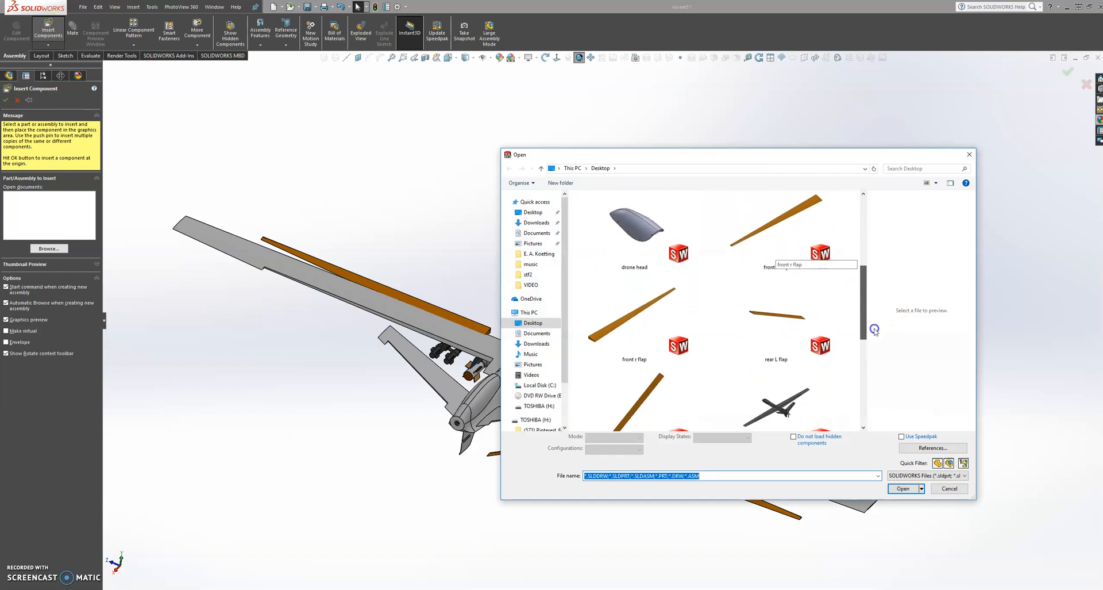
double_click(805, 313)
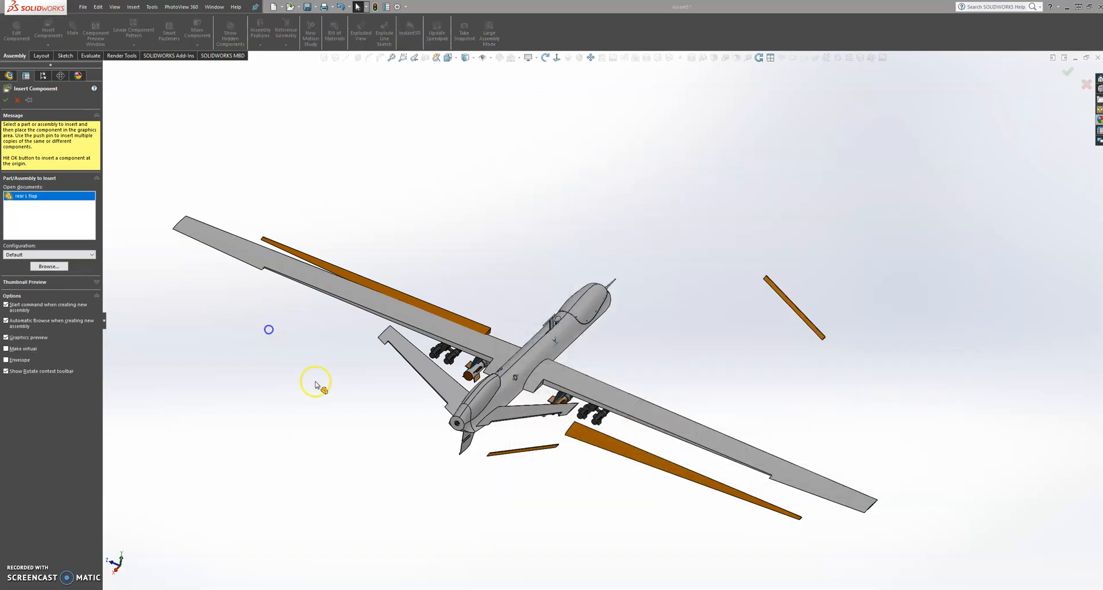
left_click(387, 388)
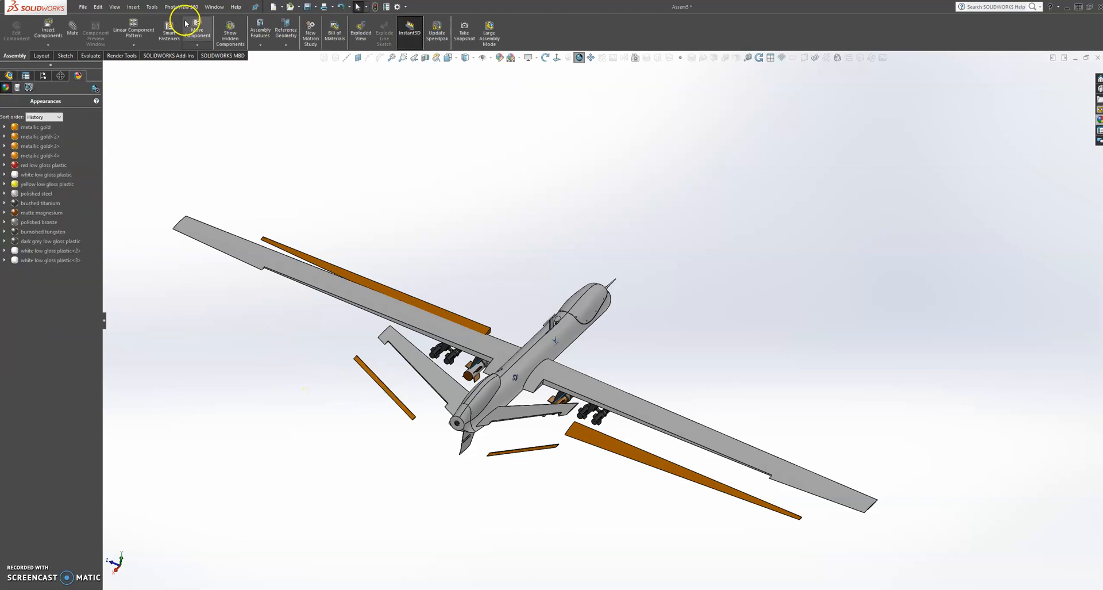
- Insert the ROTOR part from the Desktop folder and place it behind the drone's tail end
left_click(57, 32)
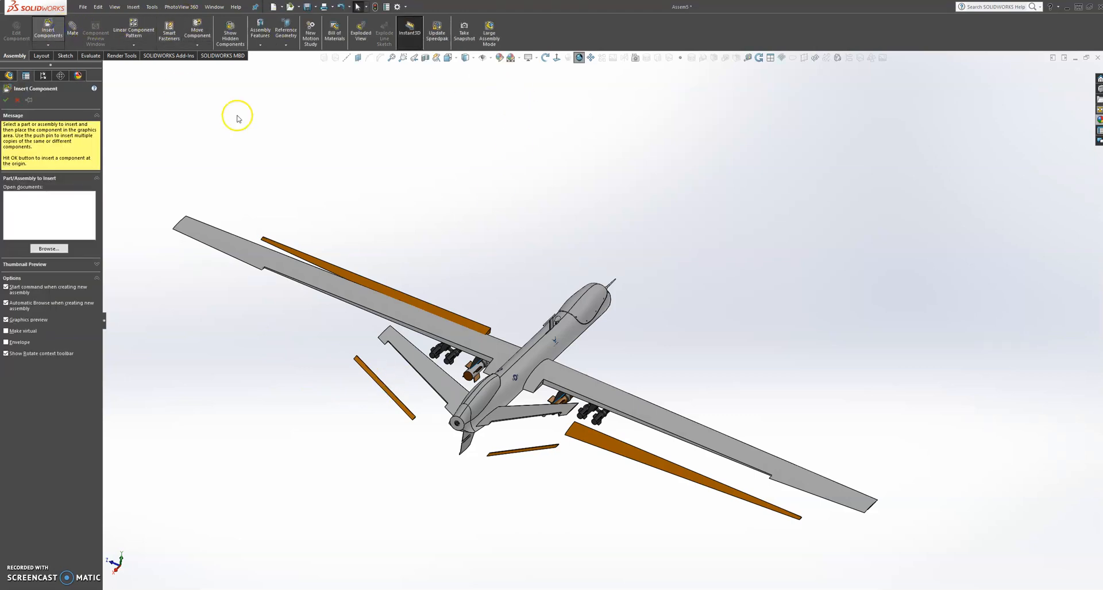
left_click_drag(863, 250, 876, 392)
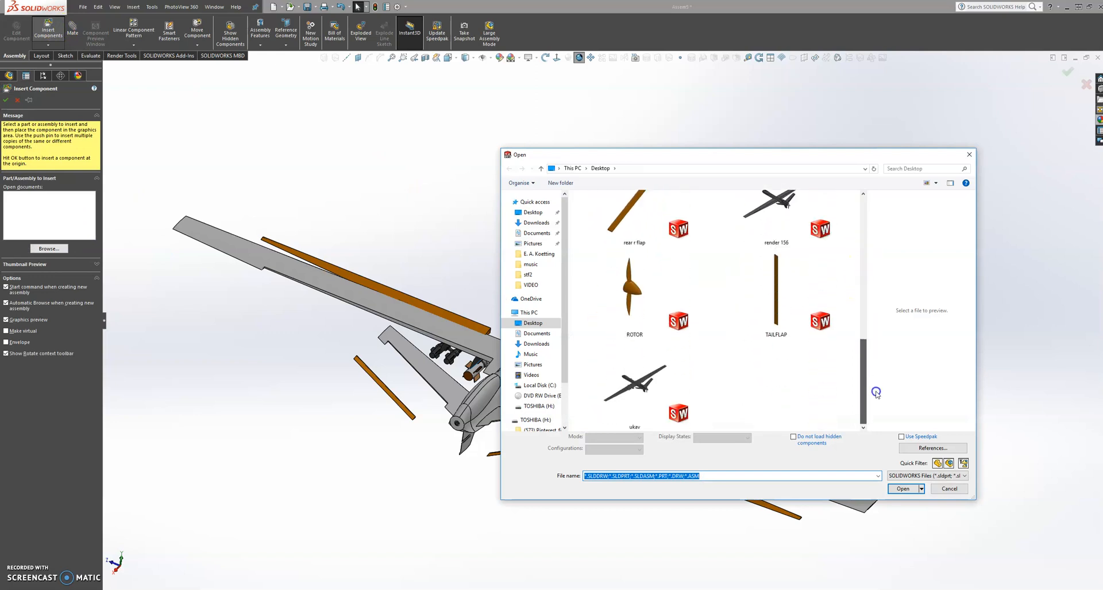
double_click(618, 260)
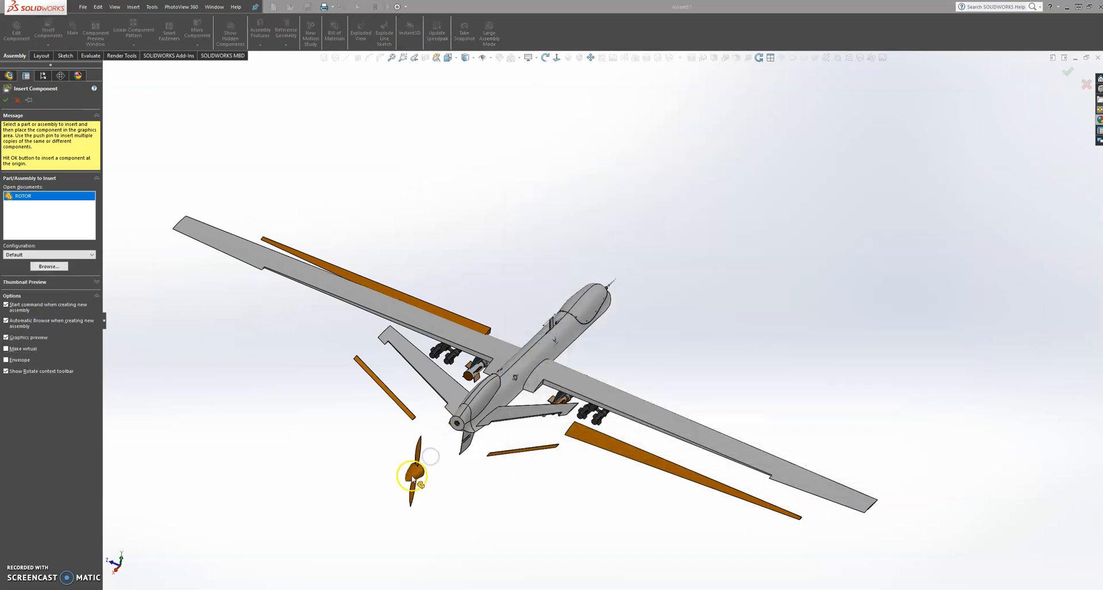
left_click(414, 477)
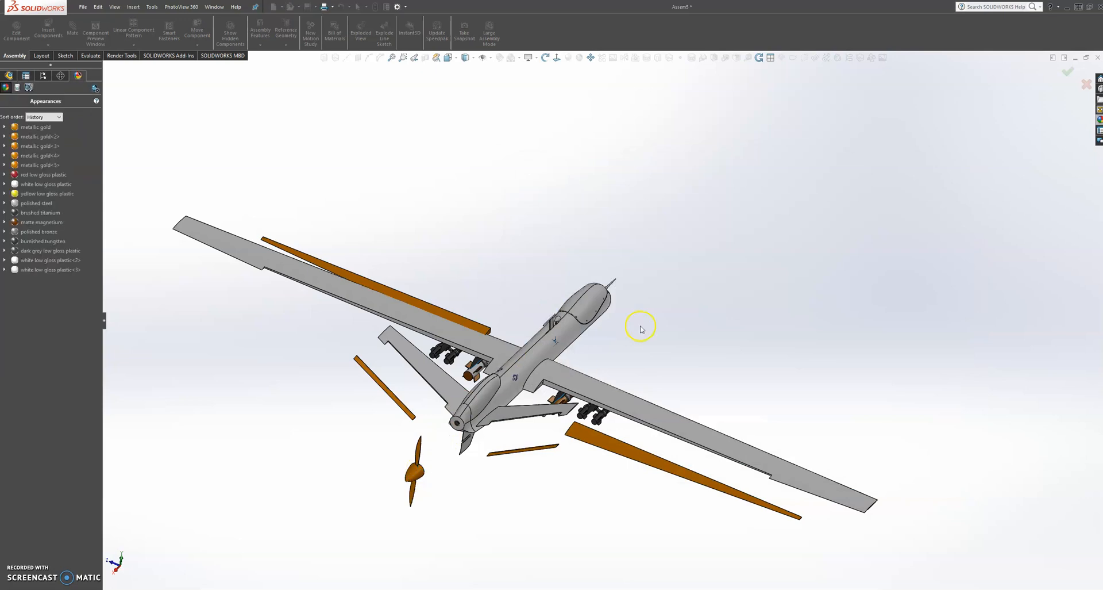
- Insert the TAILFLAP part from the Desktop folder and place it behind the drone's lower tail fin
left_click(60, 32)
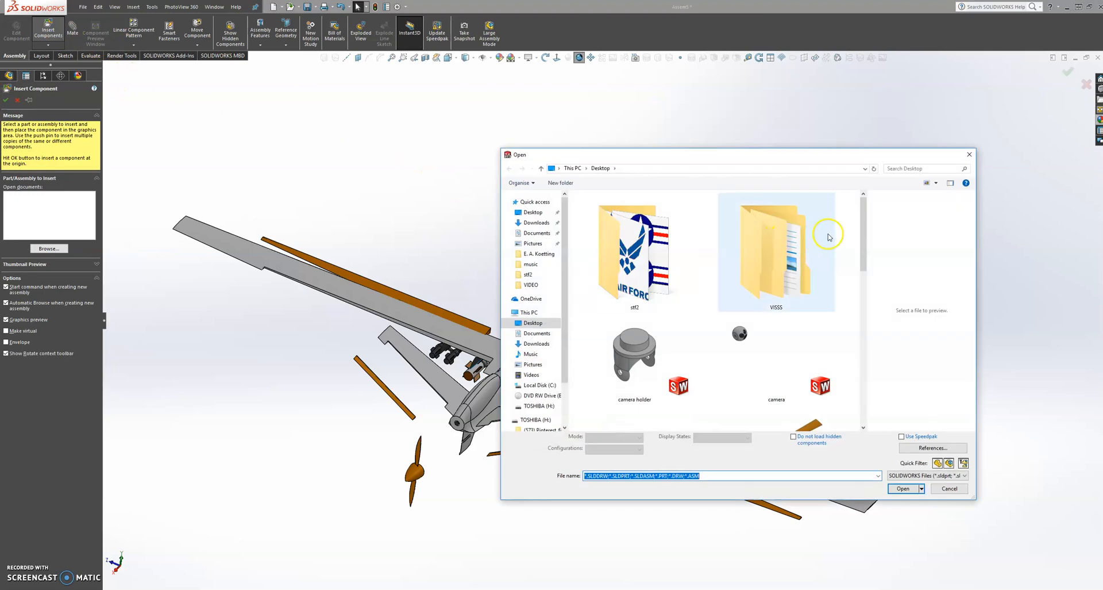
left_click_drag(863, 233, 886, 380)
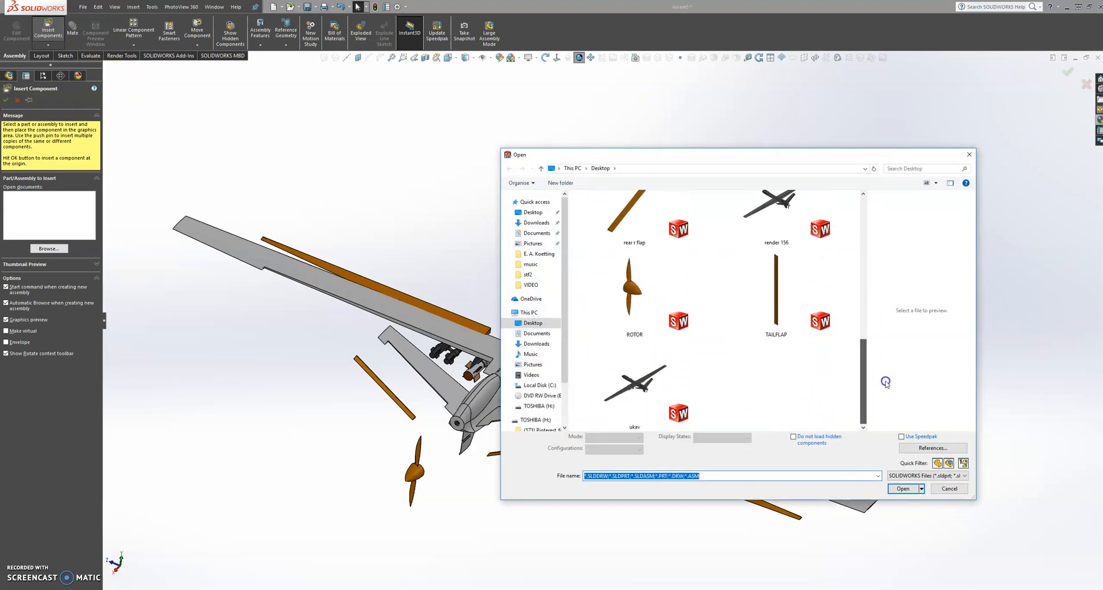
double_click(792, 291)
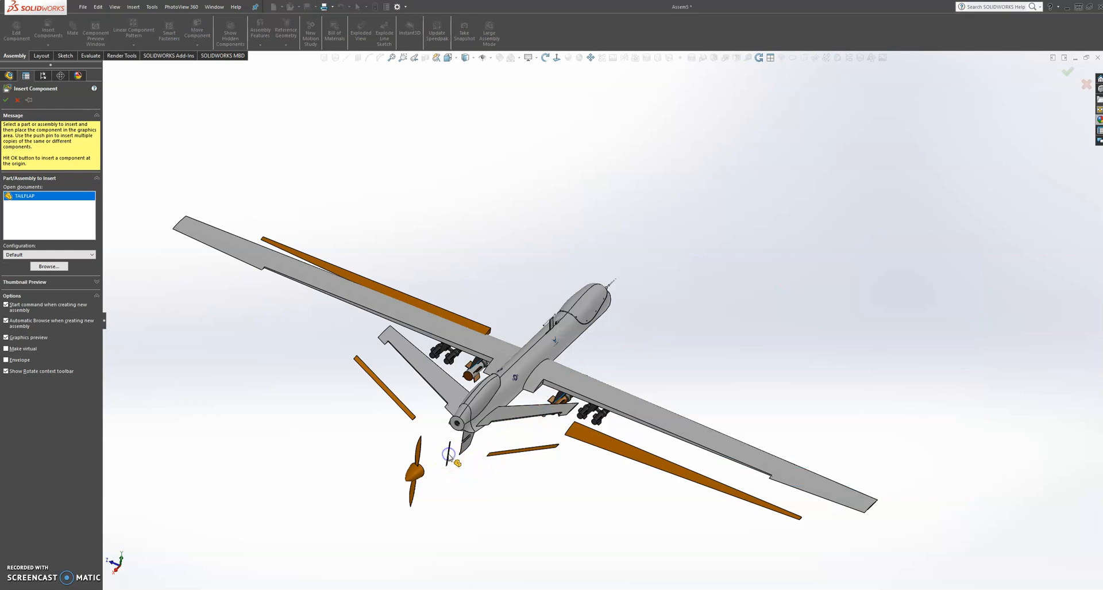
left_click(449, 455)
left_click(457, 438)
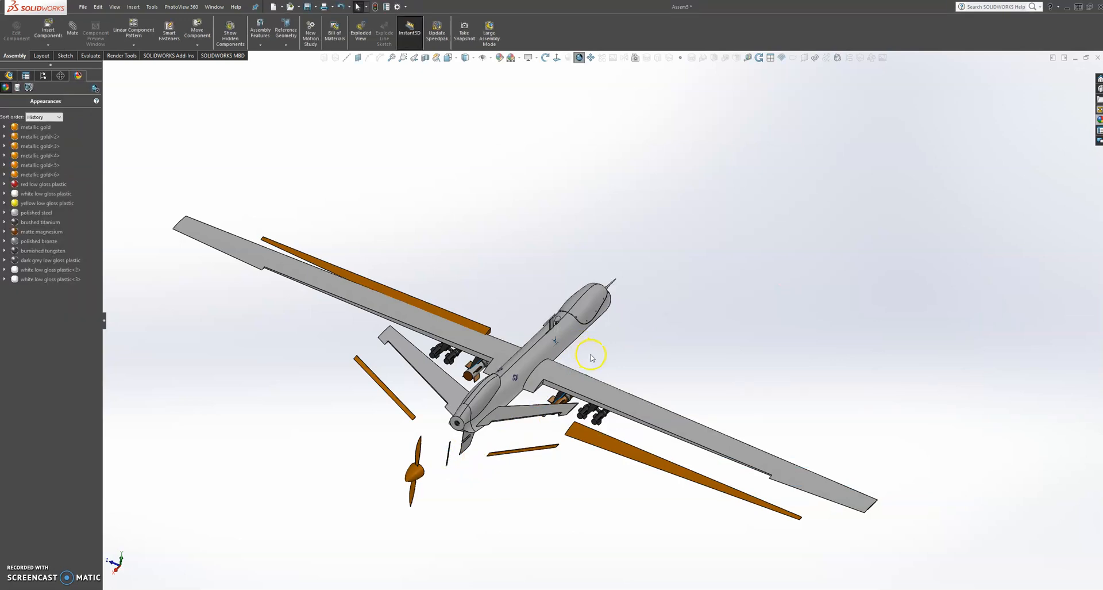
- Add a concentric mate between the front L flap's hinge hole and the matching hole at the inner end of the wing cutout
scroll(591, 356, "up", 2)
middle_click_drag(598, 355, 528, 303)
scroll(517, 310, "down", 8)
mouse_move(621, 367)
middle_mouse_down()
mouse_move(621, 348)
mouse_move(626, 380)
middle_mouse_up()
scroll(801, 448, "down", 8)
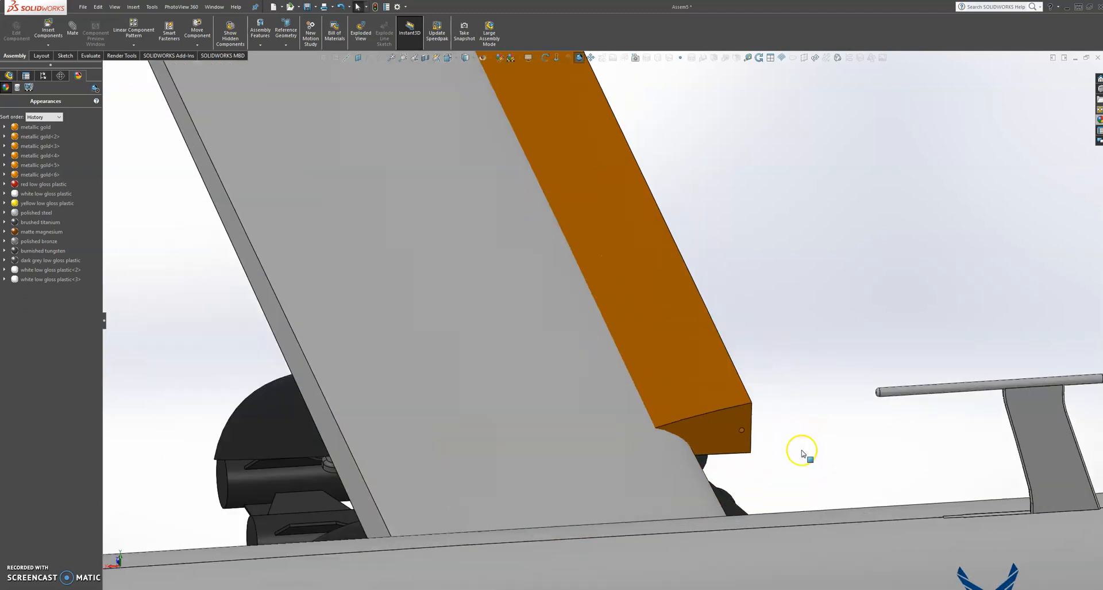
left_click(72, 27)
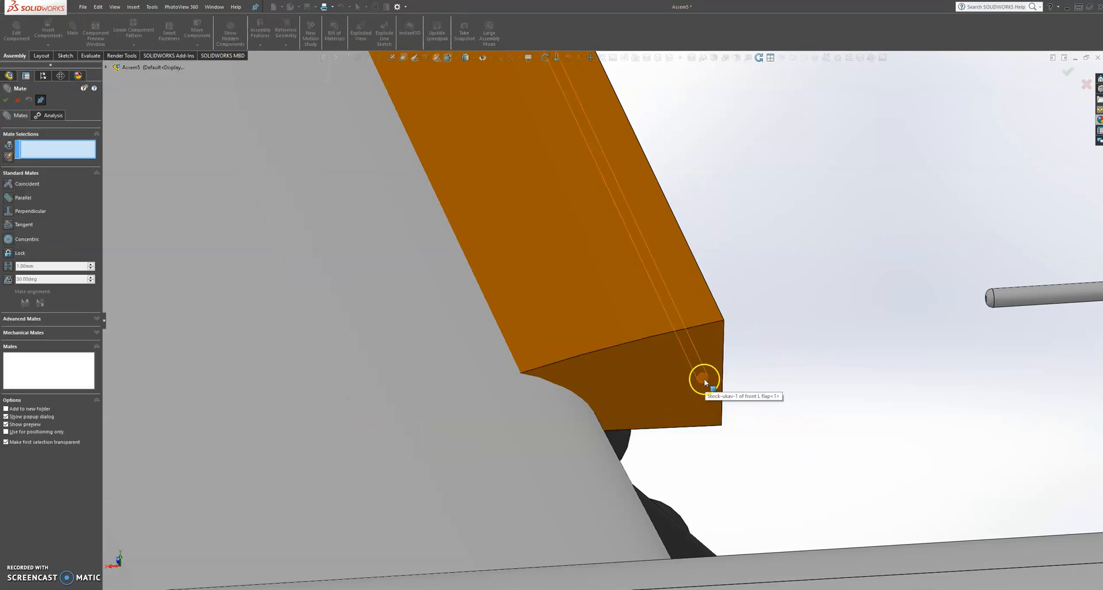
scroll(704, 381, "up", 10)
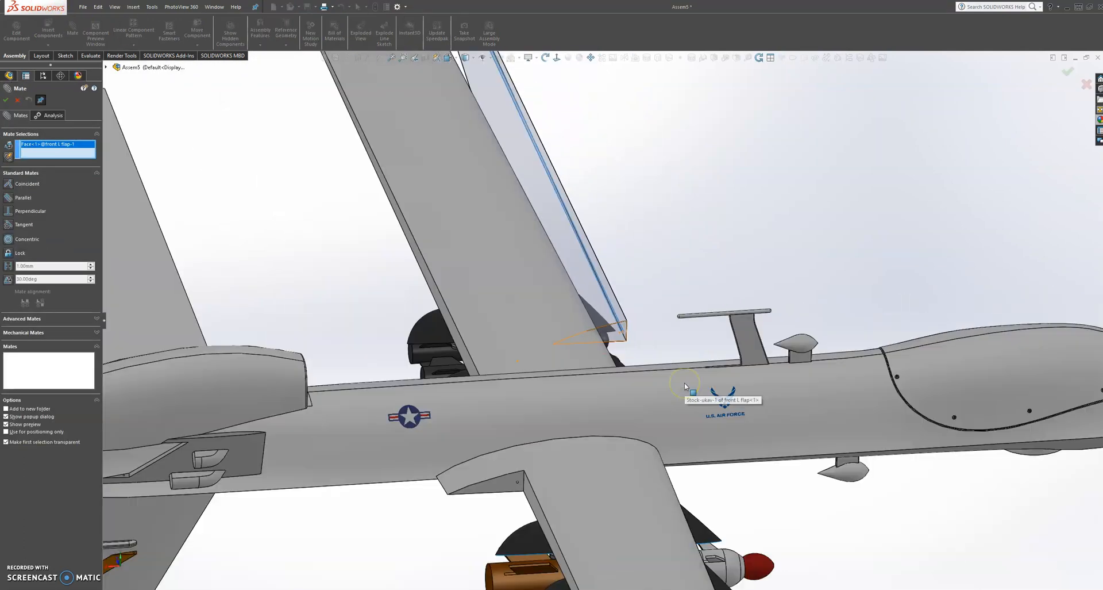
middle_click_drag(547, 359, 584, 339)
scroll(584, 340, "down", 10)
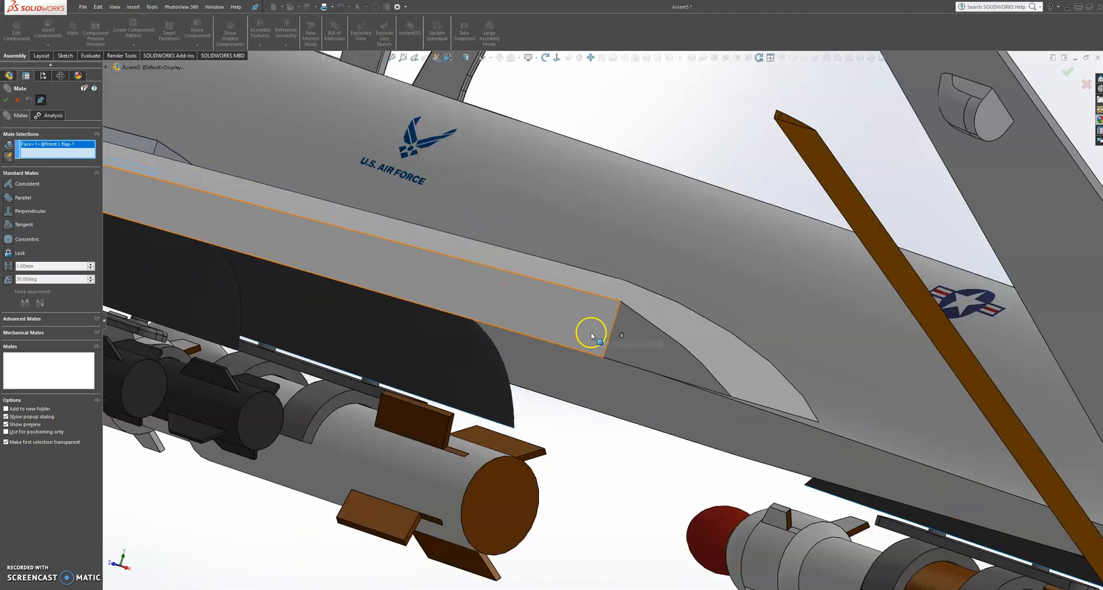
scroll(647, 329, "down", 2)
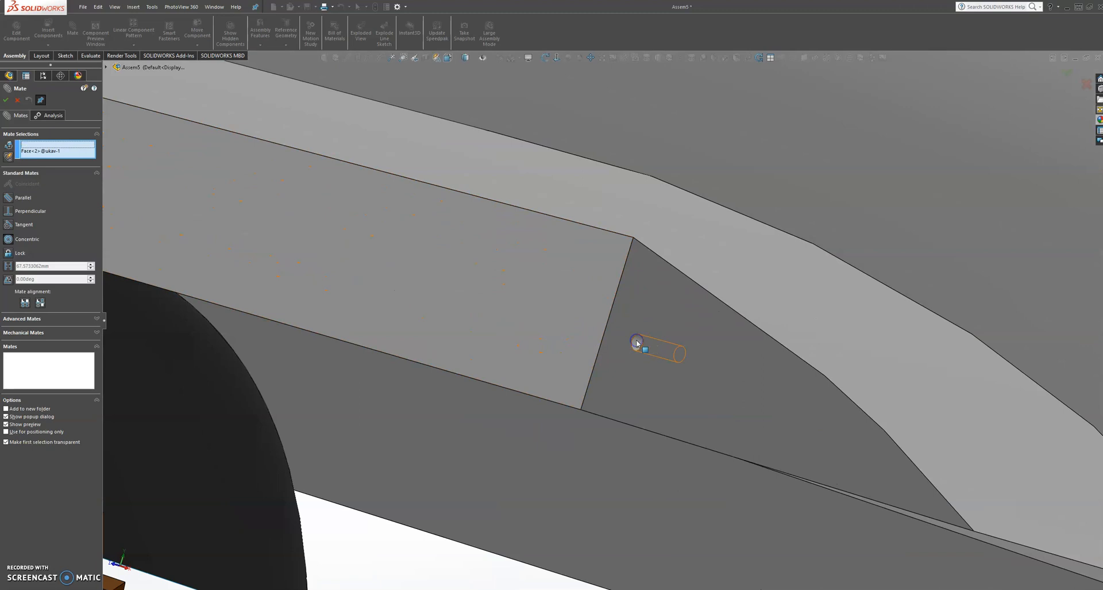
left_click(636, 343)
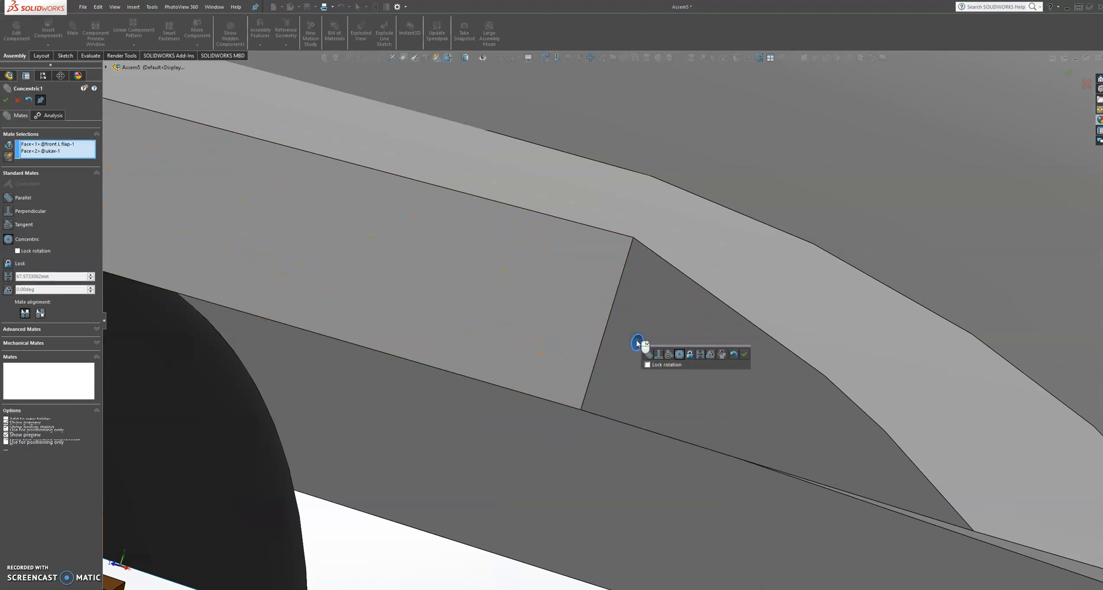
left_click(744, 353)
- Slide the front L flap towards the fuselage and mate its inner end face coincident with the inner face of the wing cutout
scroll(743, 353, "up", 8)
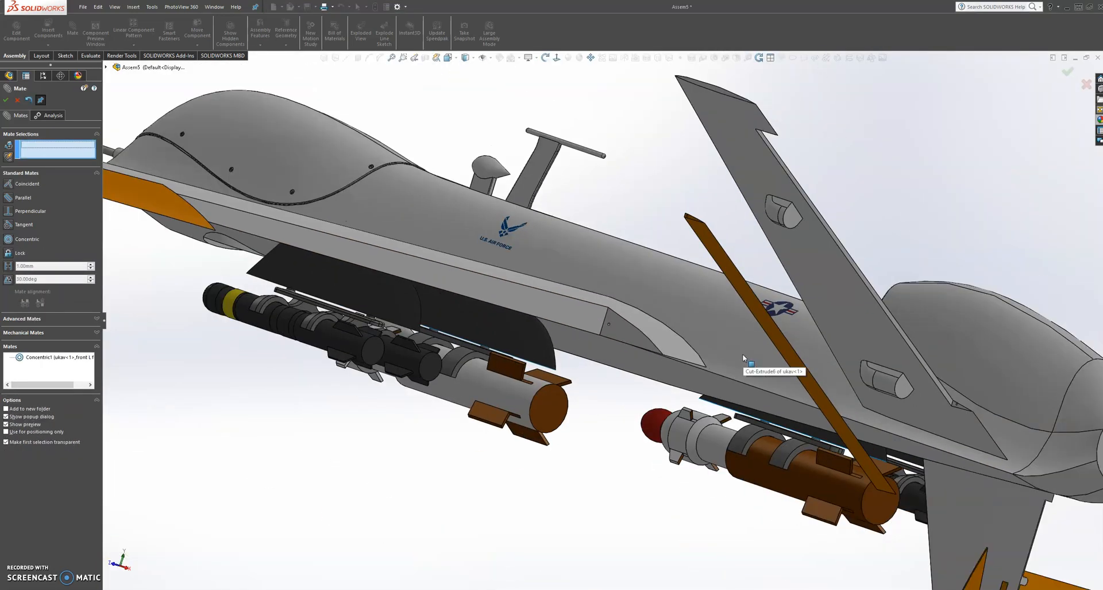
key("f")
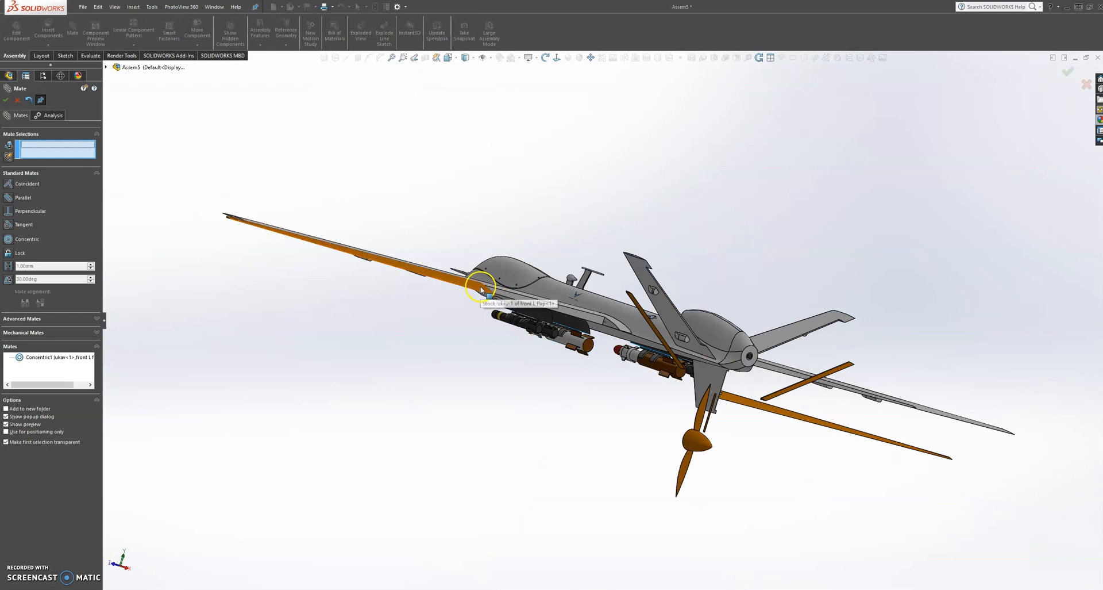
left_click(627, 327)
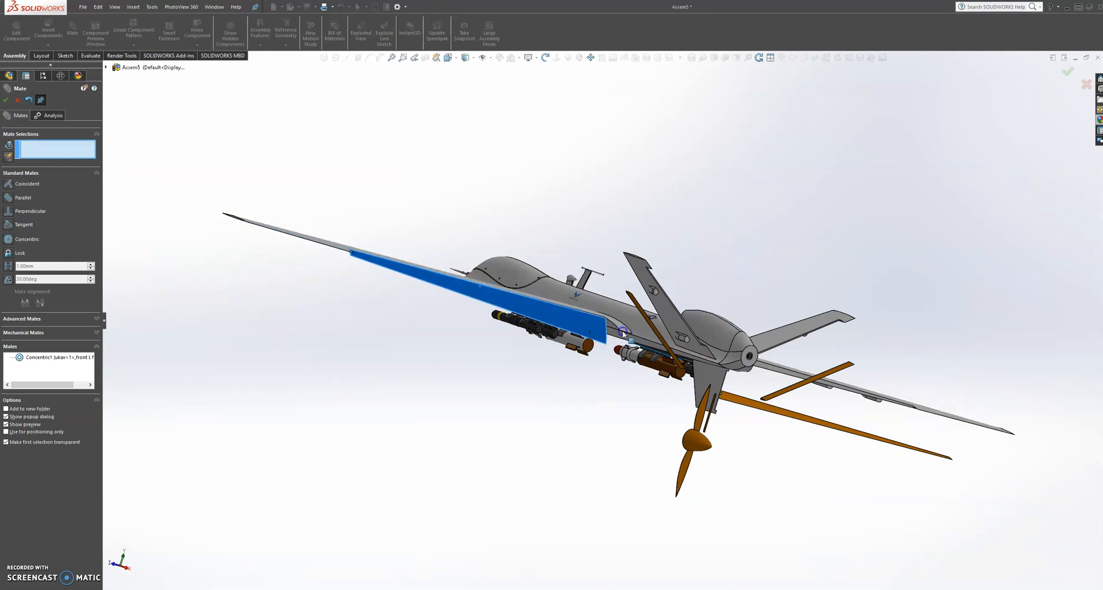
scroll(623, 332, "down", 10)
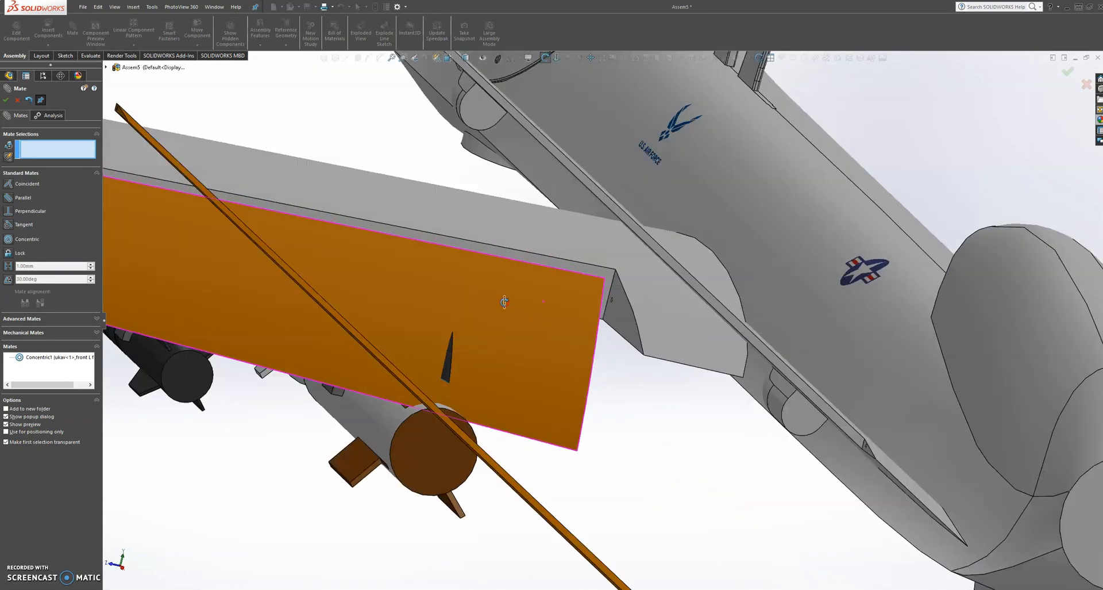
middle_click_drag(504, 301, 480, 237)
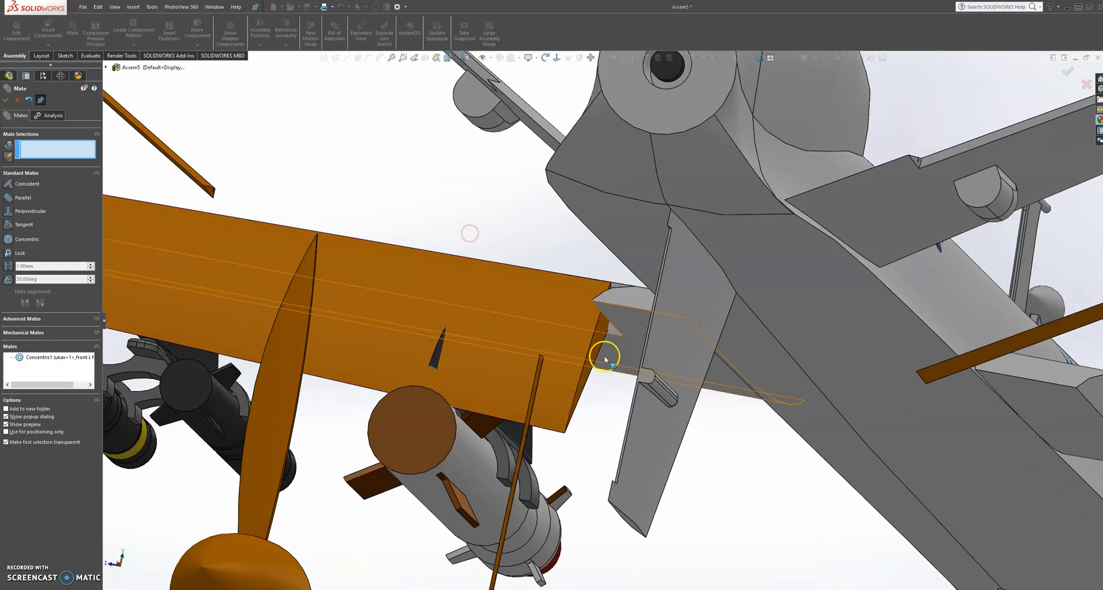
left_click(600, 336)
middle_click_drag(599, 333, 671, 316)
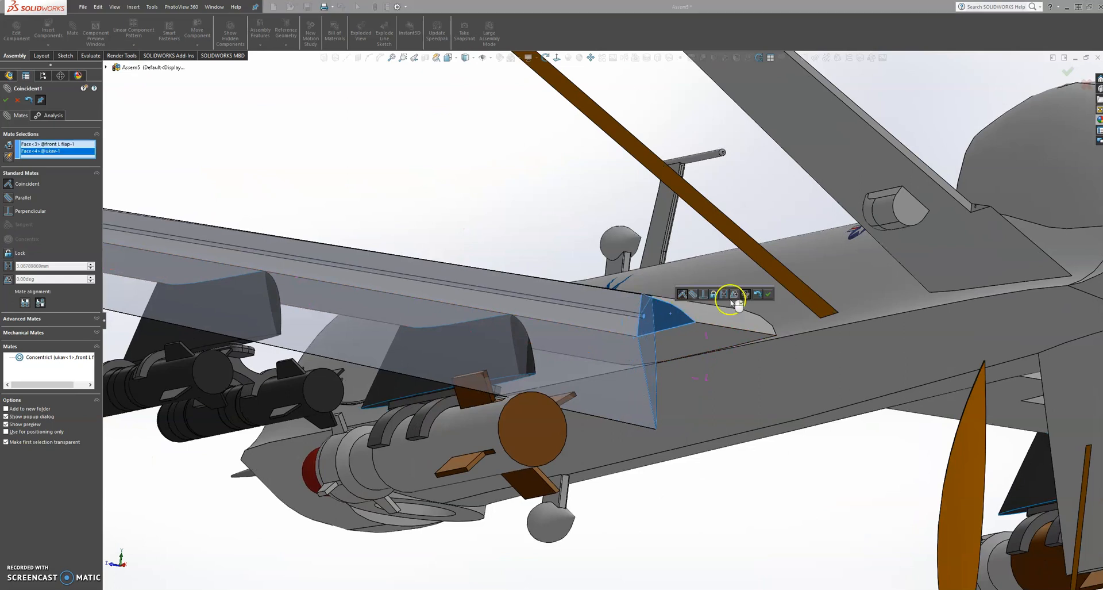
left_click(770, 294)
- Add a concentric mate between the front L flap's hinge hole and the hole at the outer end of the wing cutout
scroll(620, 325, "up", 8)
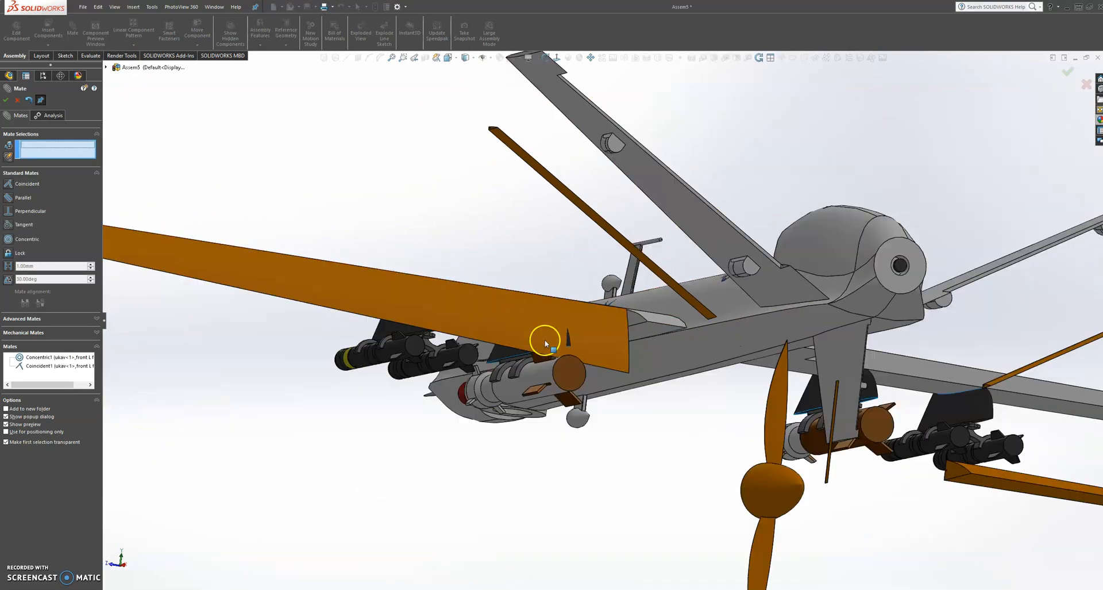
left_click(392, 345)
middle_click_drag(393, 346, 396, 387)
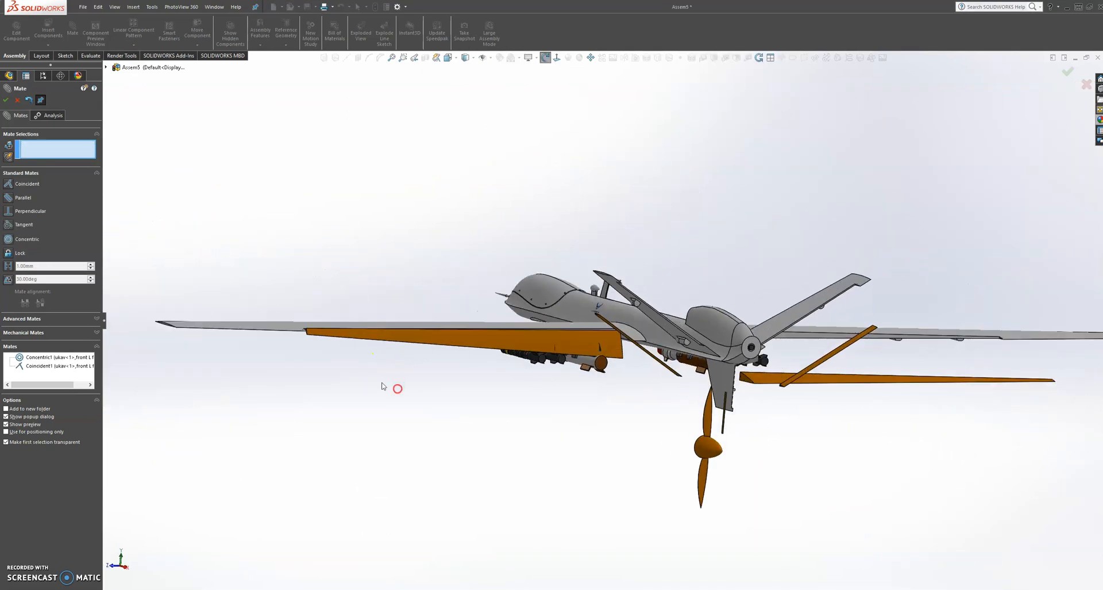
scroll(320, 335, "down", 7)
scroll(543, 370, "down", 8)
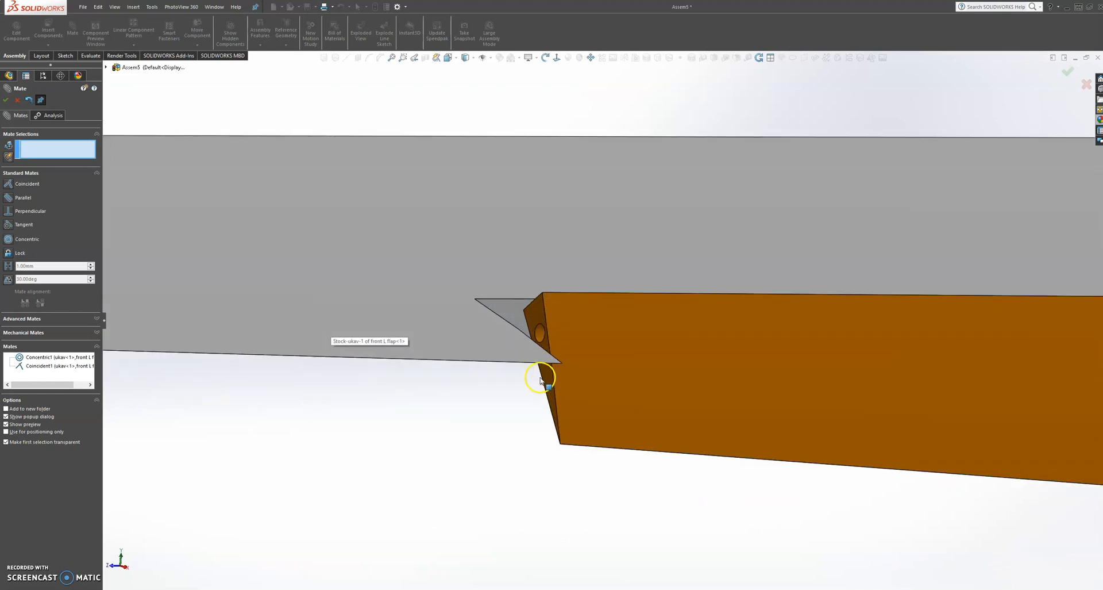
left_click(550, 267)
middle_click_drag(552, 266, 328, 286)
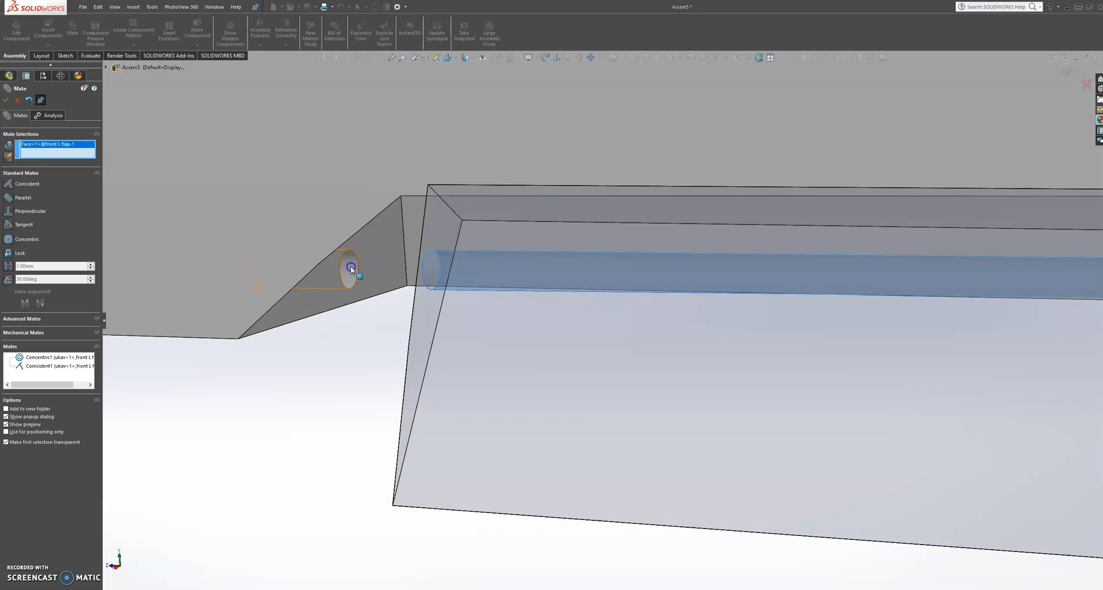
left_click(352, 270)
left_click(344, 256)
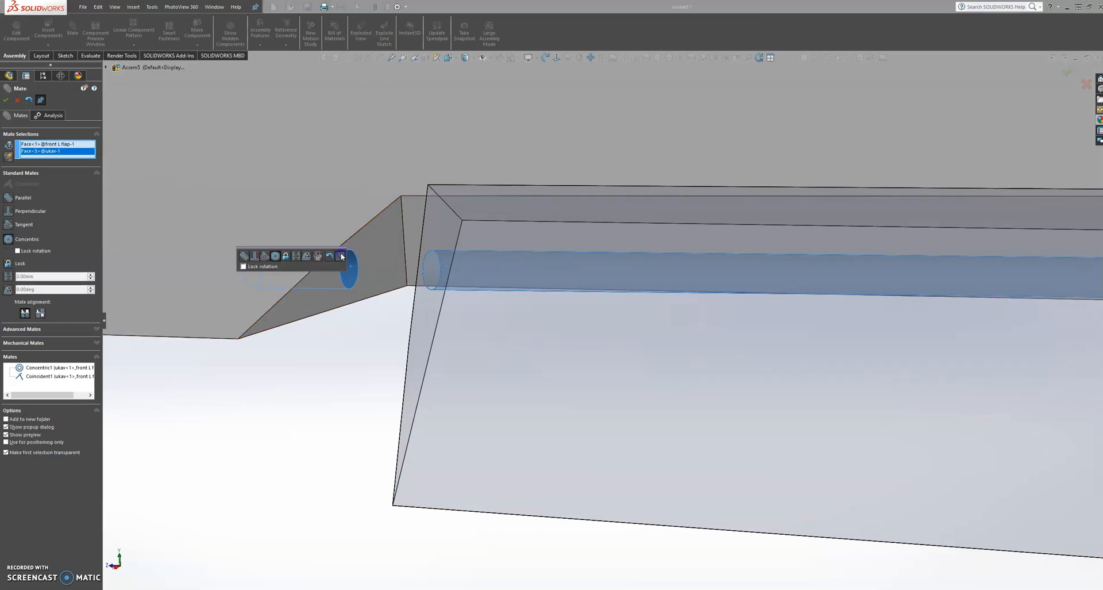
scroll(597, 328, "up", 8)
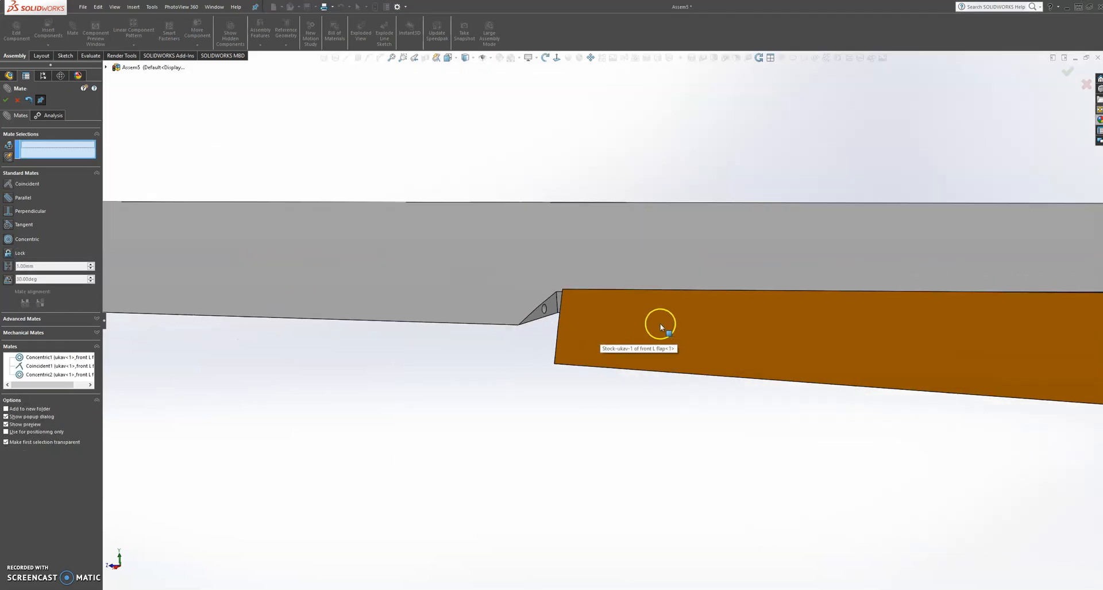
- Swing the front L flap slightly about its hinge to check its movement and fit in the wing
scroll(666, 322, "up", 5)
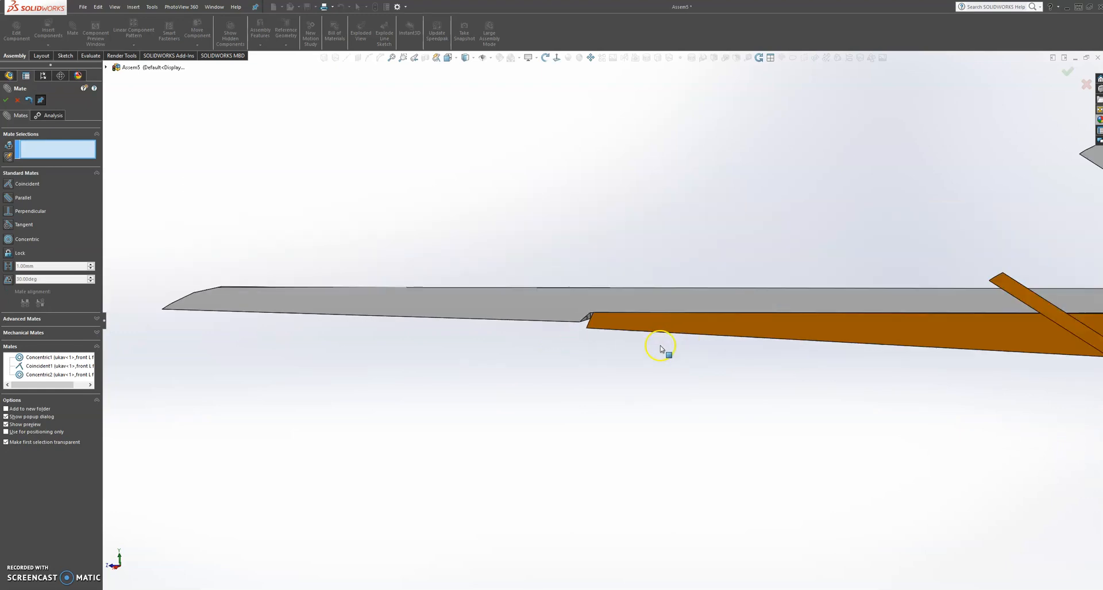
mouse_move(694, 337)
middle_mouse_down()
mouse_move(805, 380)
mouse_move(714, 345)
middle_mouse_up()
left_click_drag(713, 302, 717, 317)
scroll(725, 339, "up", 4)
middle_click_drag(729, 345, 742, 390)
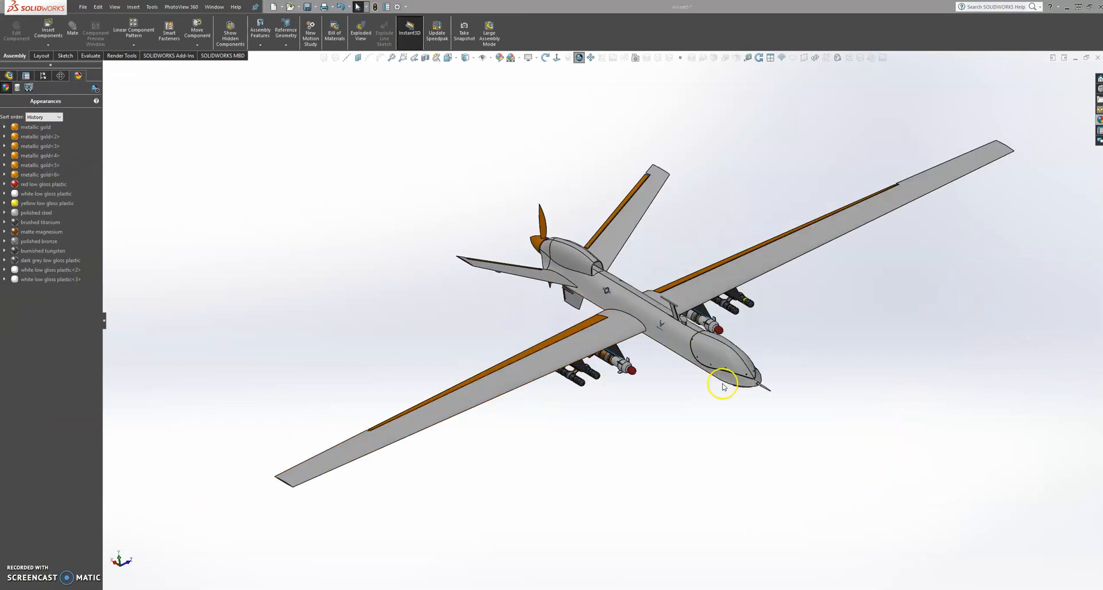
- Copy the wing surface's appearance and paste it onto the front r flap's Stock-ukav-1 feature
middle_click_drag(685, 379, 717, 354)
scroll(615, 331, "down", 5)
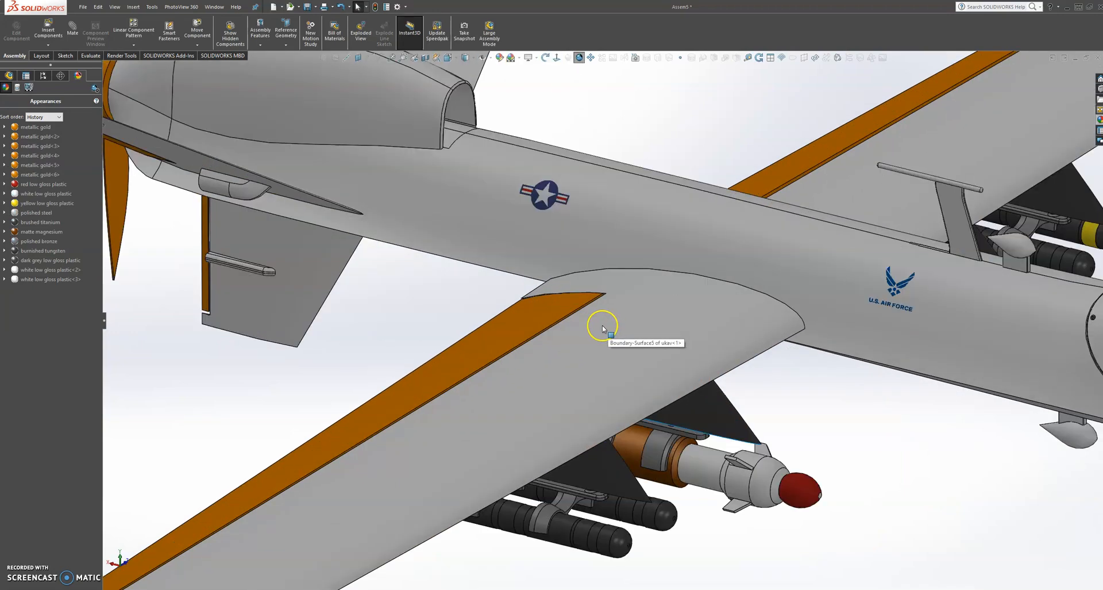
right_click(605, 328)
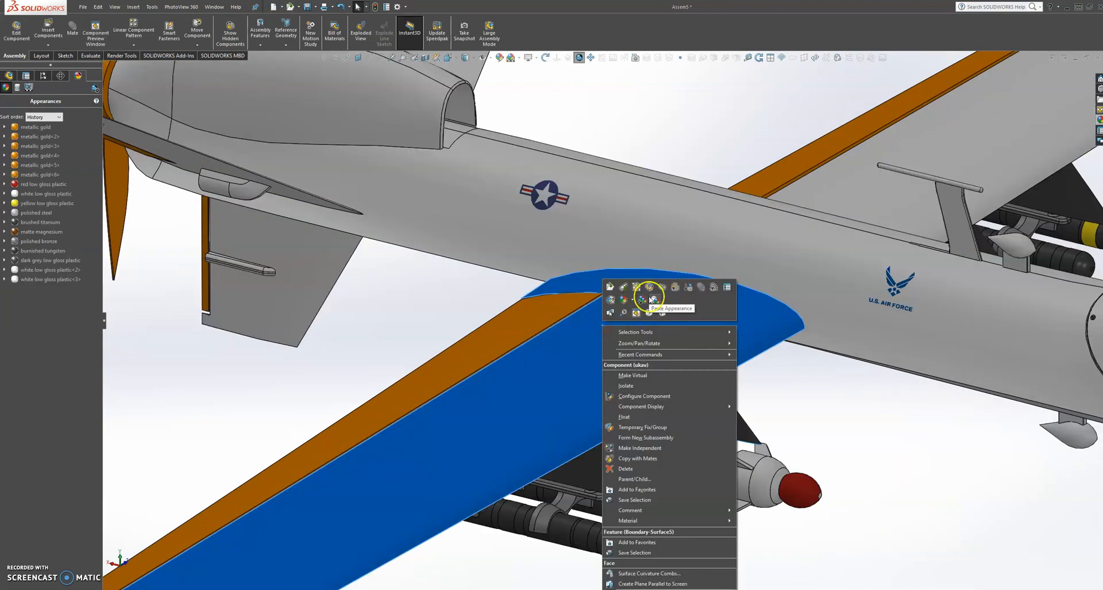
left_click(643, 300)
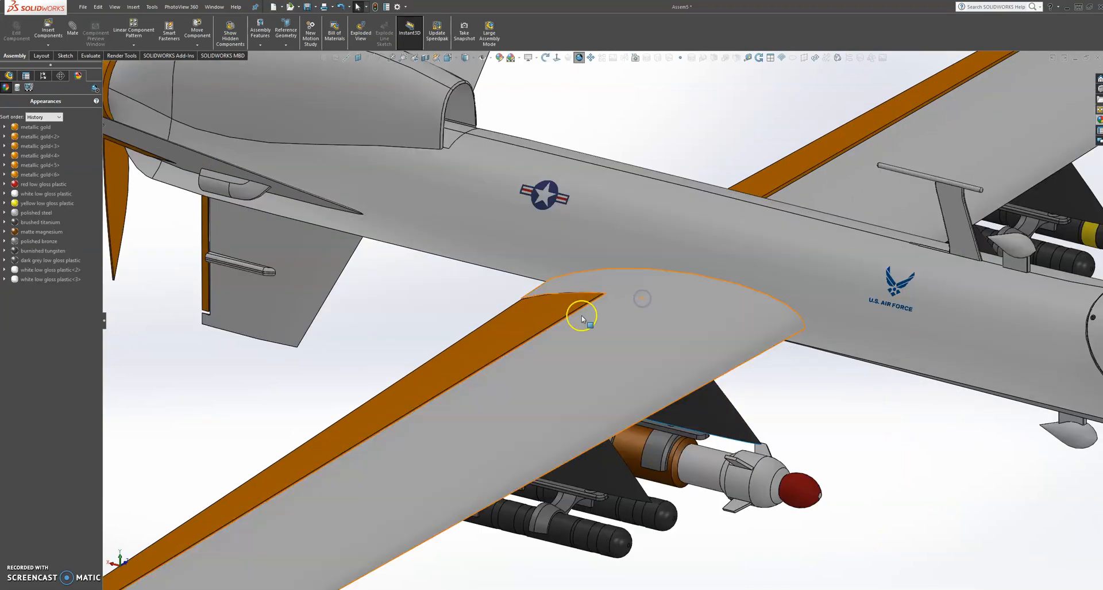
right_click(540, 311)
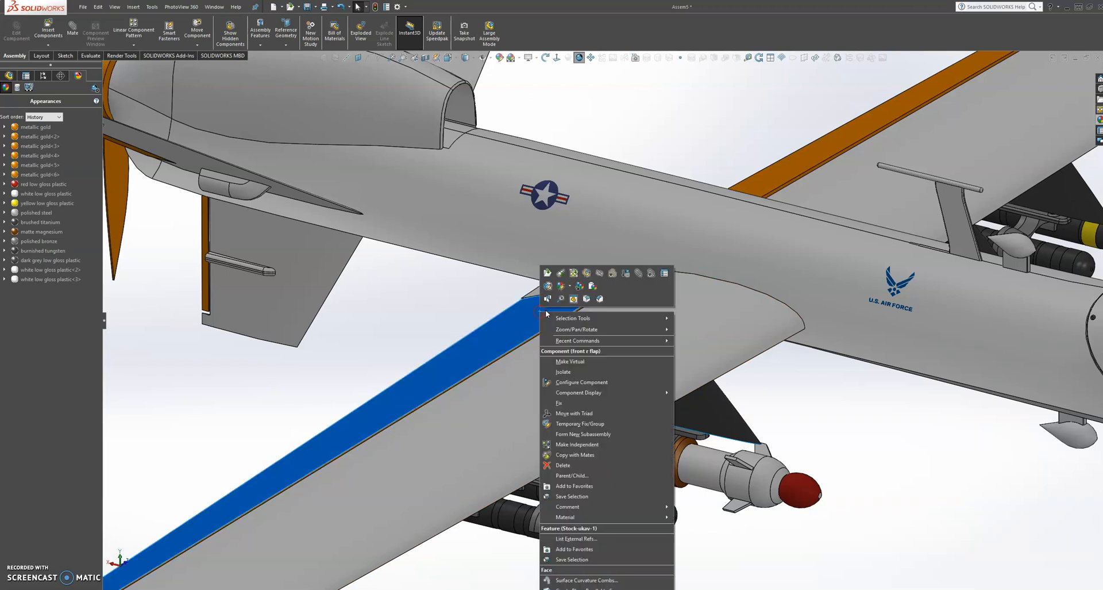
left_click(593, 287)
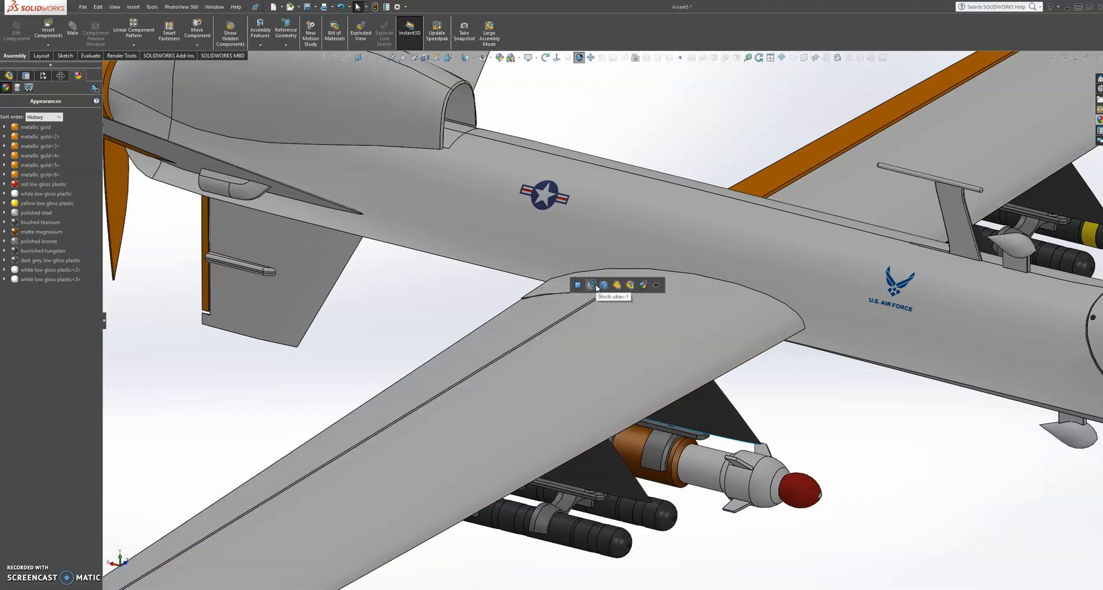
left_click(597, 286)
- Paste the copied wing appearance onto the front L flap's Stock-ukav-1 feature
right_click(796, 167)
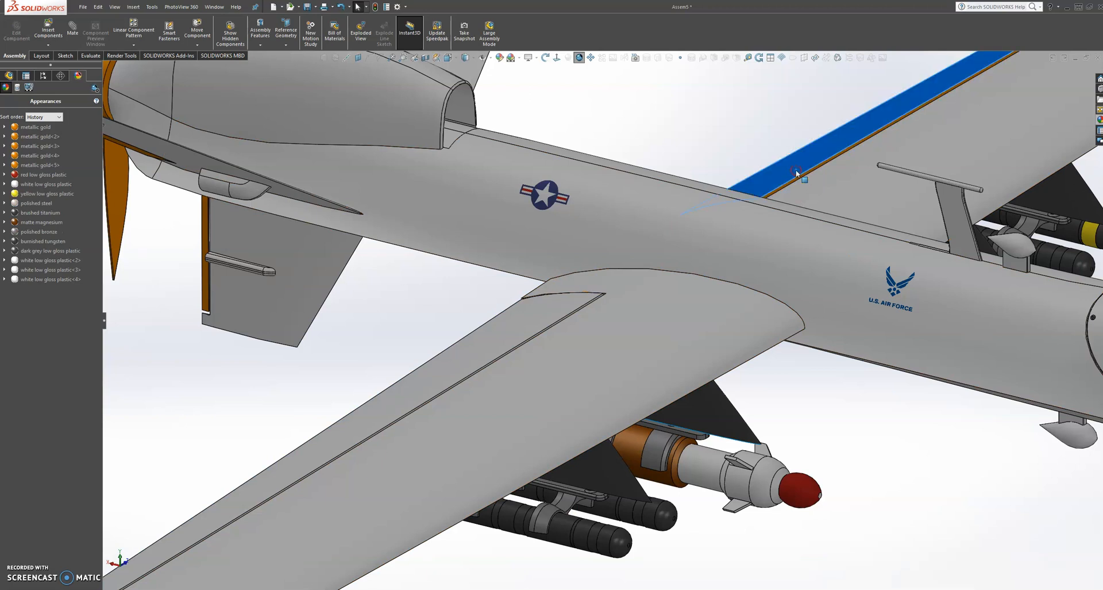
left_click(854, 148)
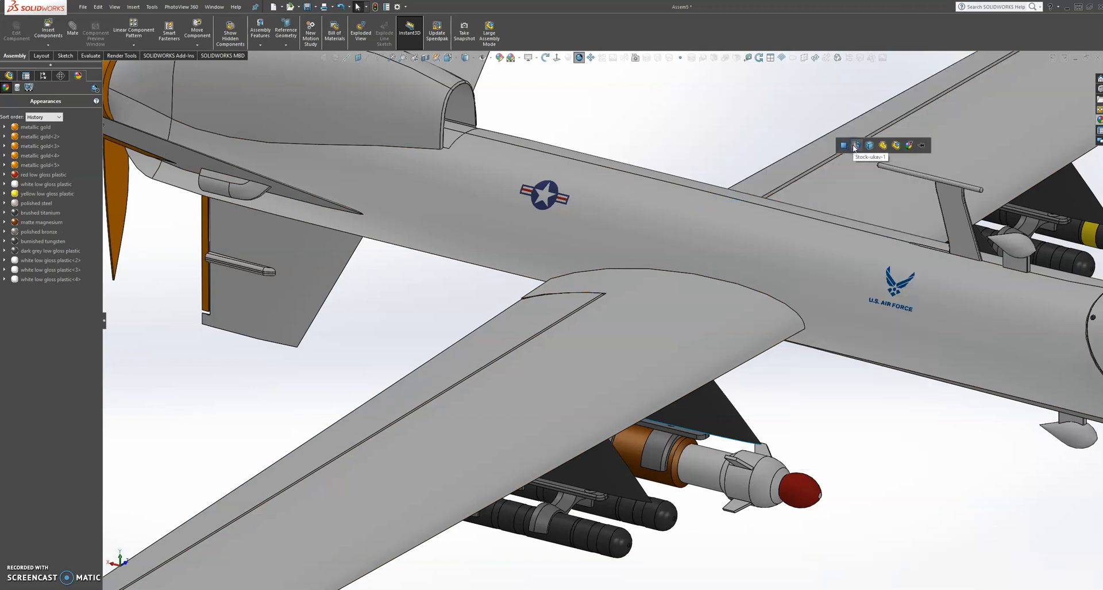
left_click(854, 146)
- Paste the copied wing appearance onto the Stock-ukav-1 feature of the flap on the drone's left tail fin
scroll(787, 219, "up", 3)
middle_click_drag(624, 235, 638, 232)
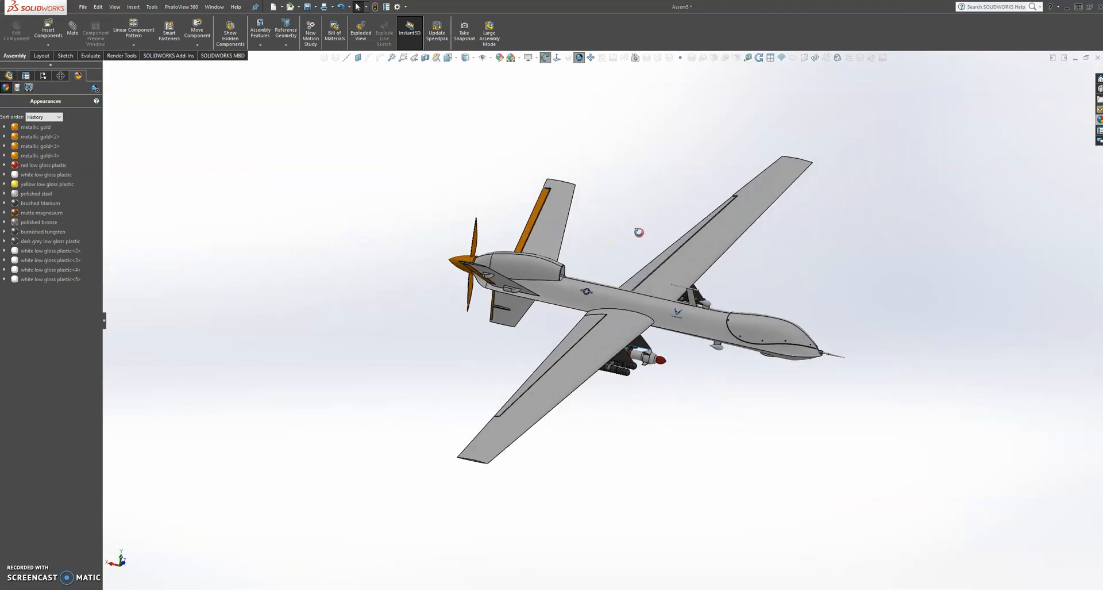
scroll(563, 212, "down", 3)
scroll(529, 256, "down", 3)
right_click(540, 259)
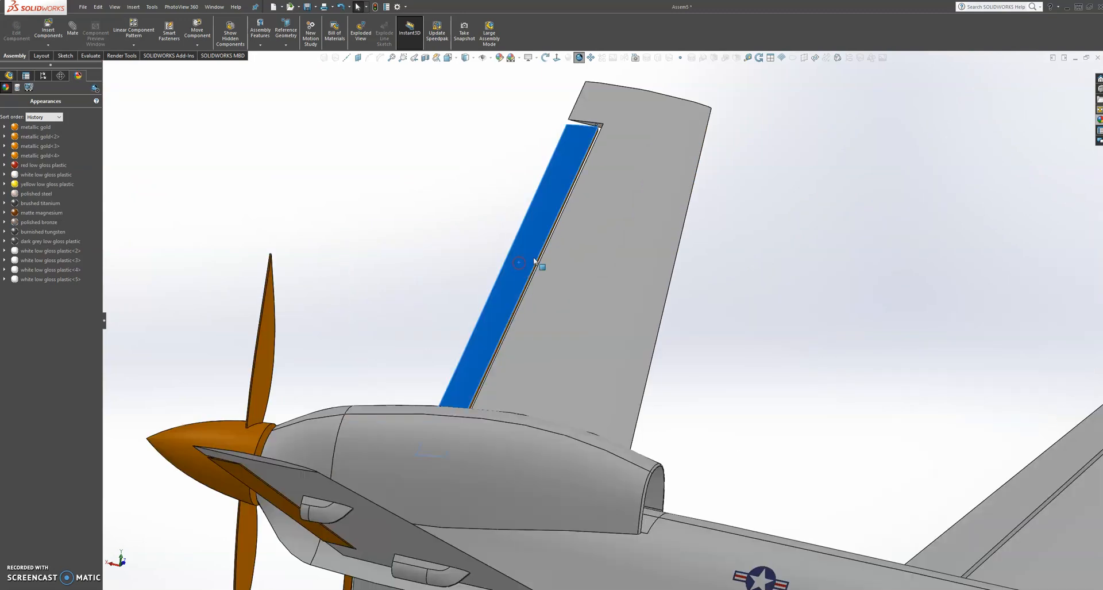
left_click(571, 236)
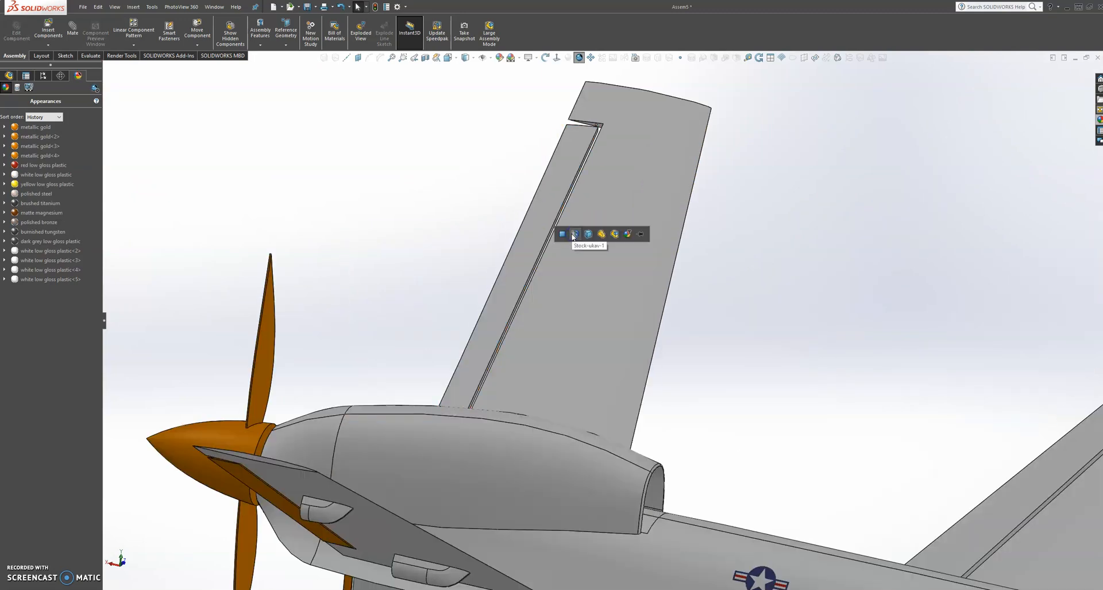
left_click(573, 235)
- Paste the copied wing appearance onto the ROTOR's Stock-ukav-1 feature
right_click(261, 367)
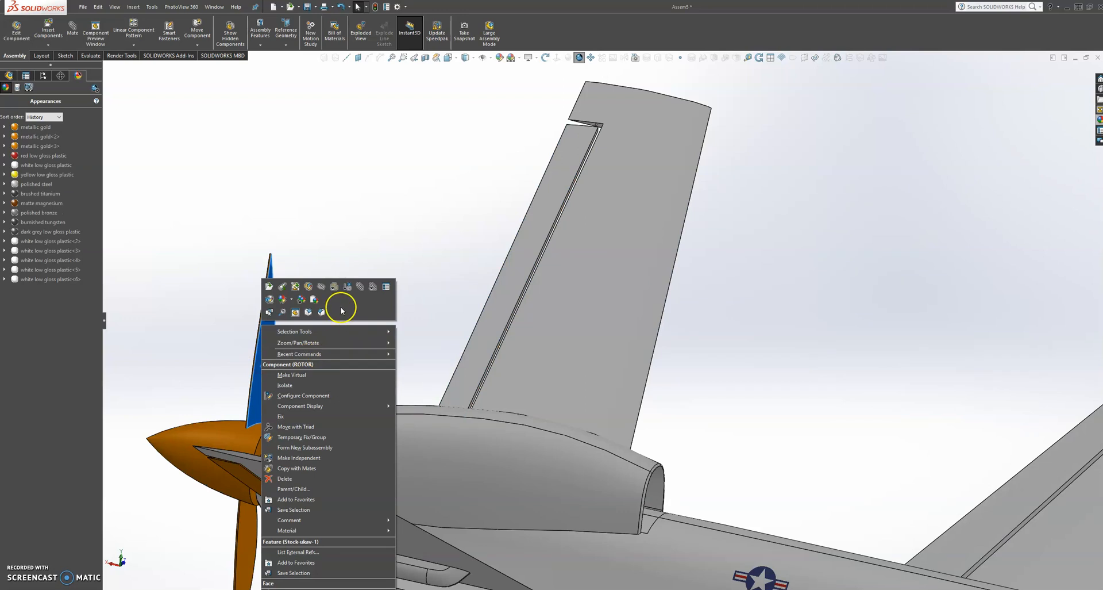
left_click(314, 299)
left_click(320, 300)
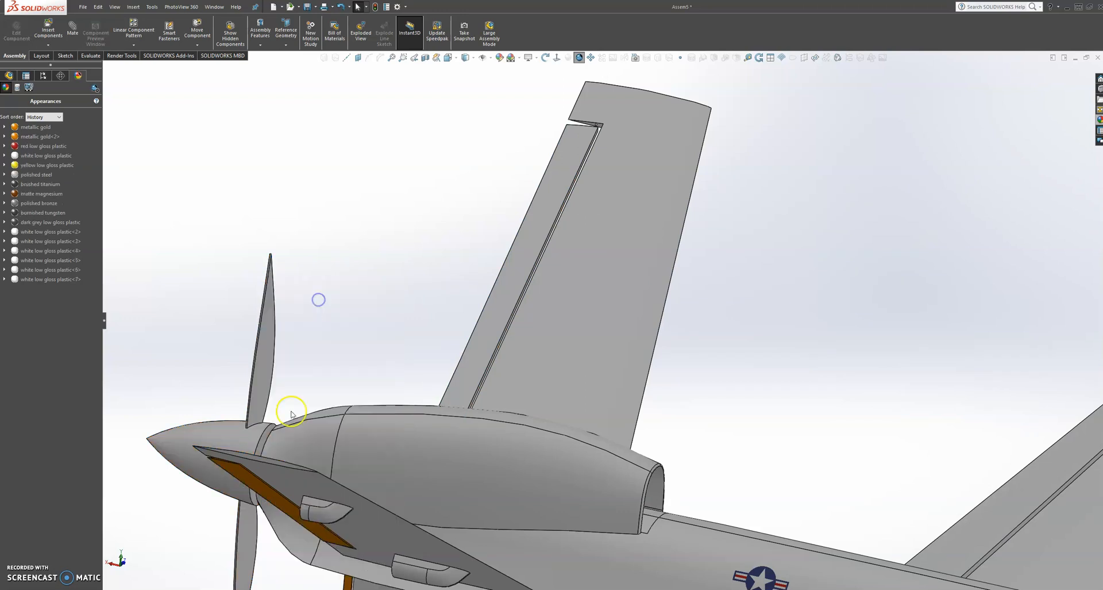
- Paste the copied wing appearance onto the rear r flap's Stock-ukav-1 feature
right_click(270, 501)
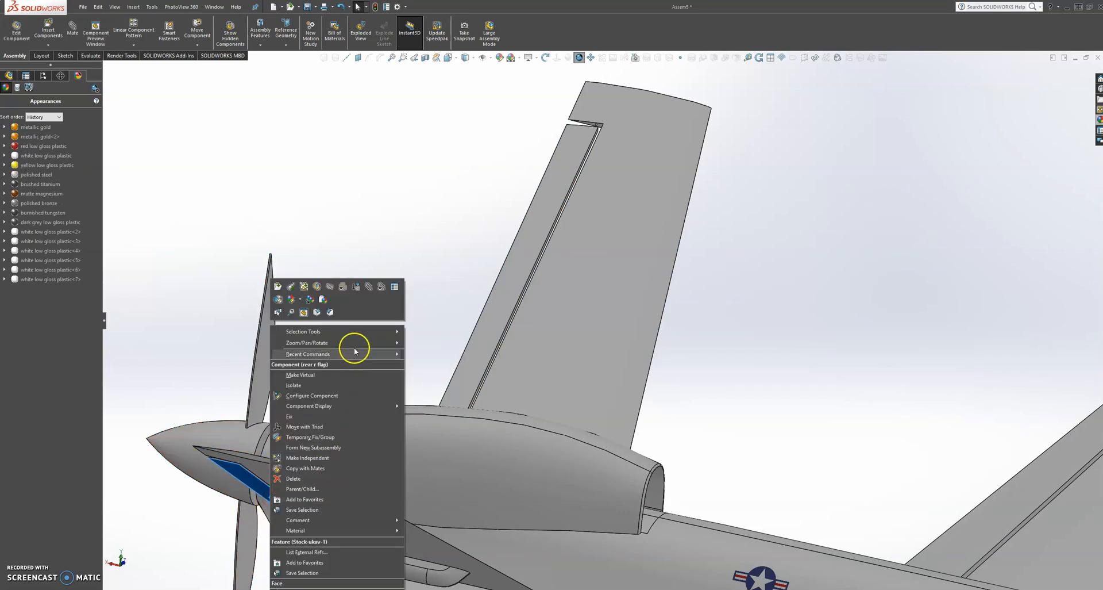
left_click(323, 300)
left_click(325, 300)
scroll(416, 483, "up", 4)
middle_click_drag(426, 478, 491, 392)
scroll(536, 362, "up", 5)
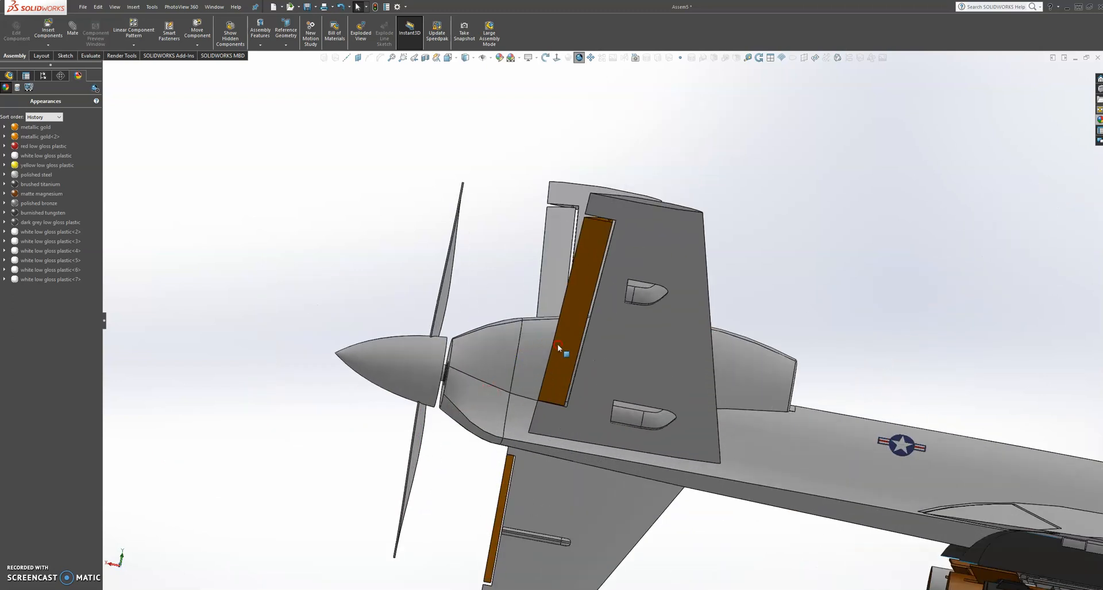
right_click(559, 347)
left_click(620, 292)
left_click(616, 296)
- Paste the copied wing appearance onto the Stock-ukav-1 feature of the TAILFLAP on the lower tail fin
left_click(504, 505)
right_click(502, 505)
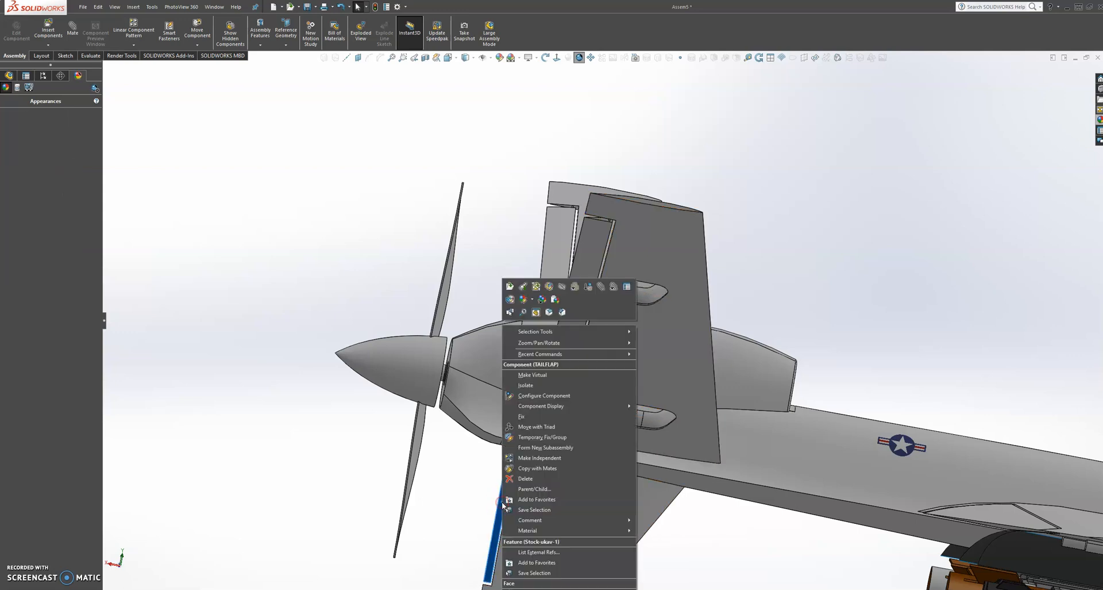
left_click(553, 299)
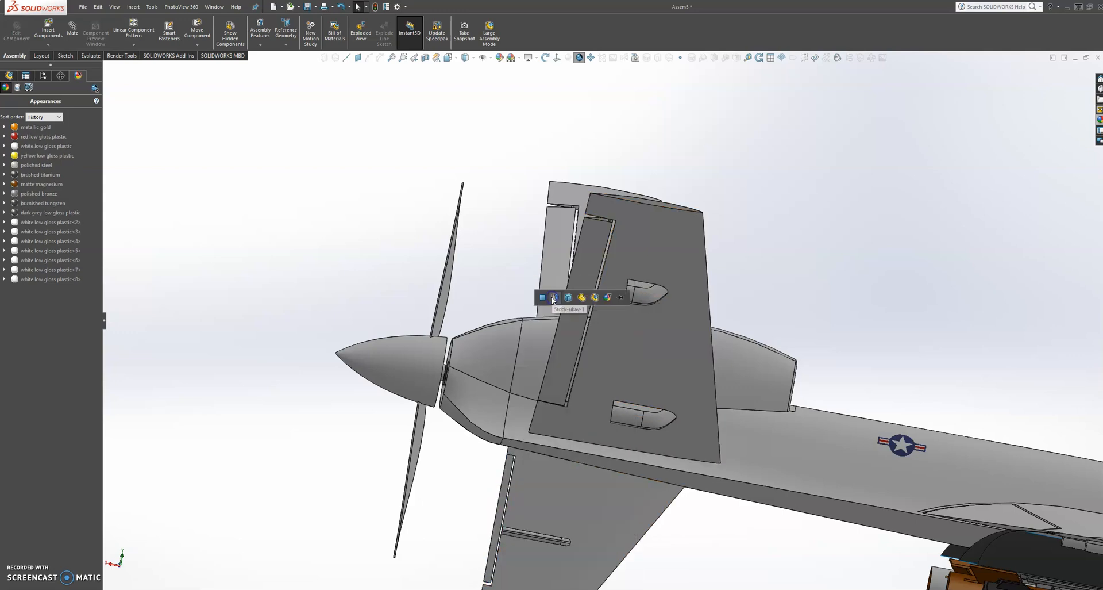
scroll(638, 422, "down", 3)
scroll(562, 408, "down", 5)
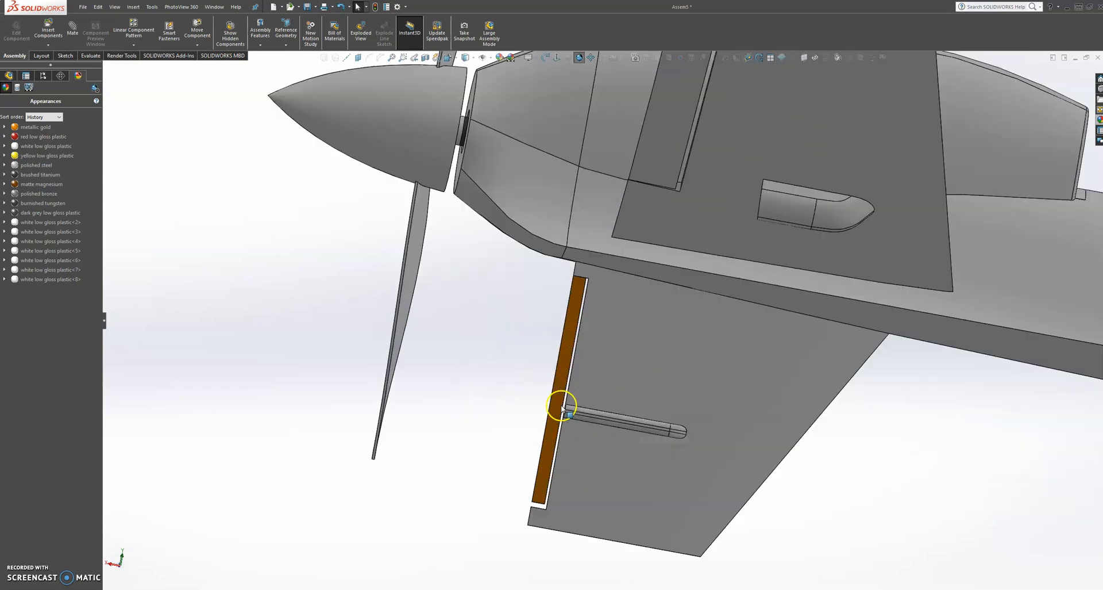
right_click(562, 393)
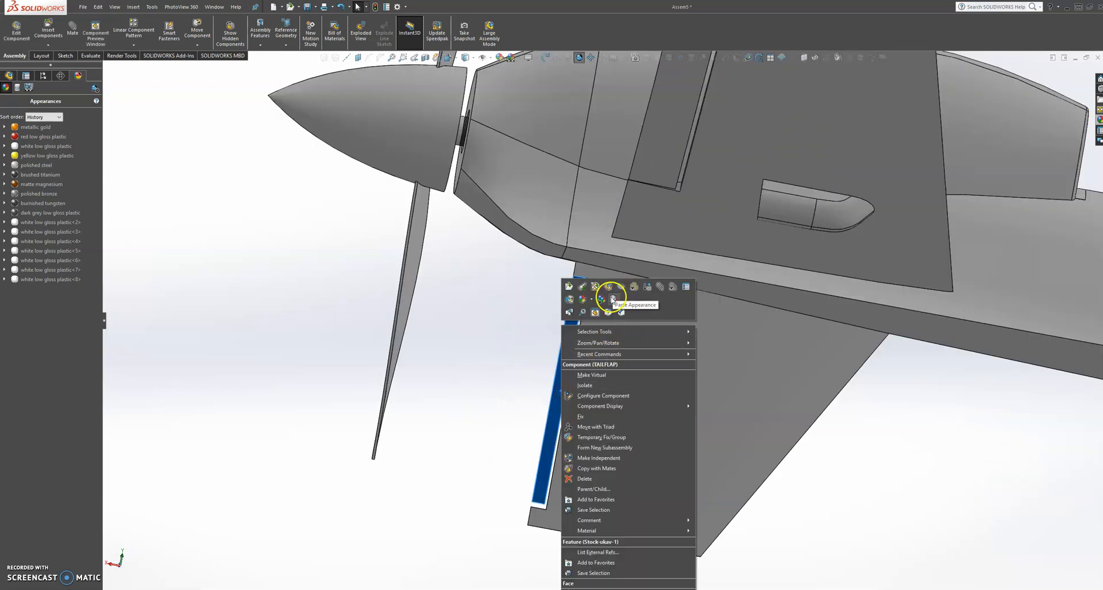
left_click(612, 299)
- Insert the camera holder part into the assembly and place it in free space ahead of the drone's nose
scroll(709, 397, "up", 10)
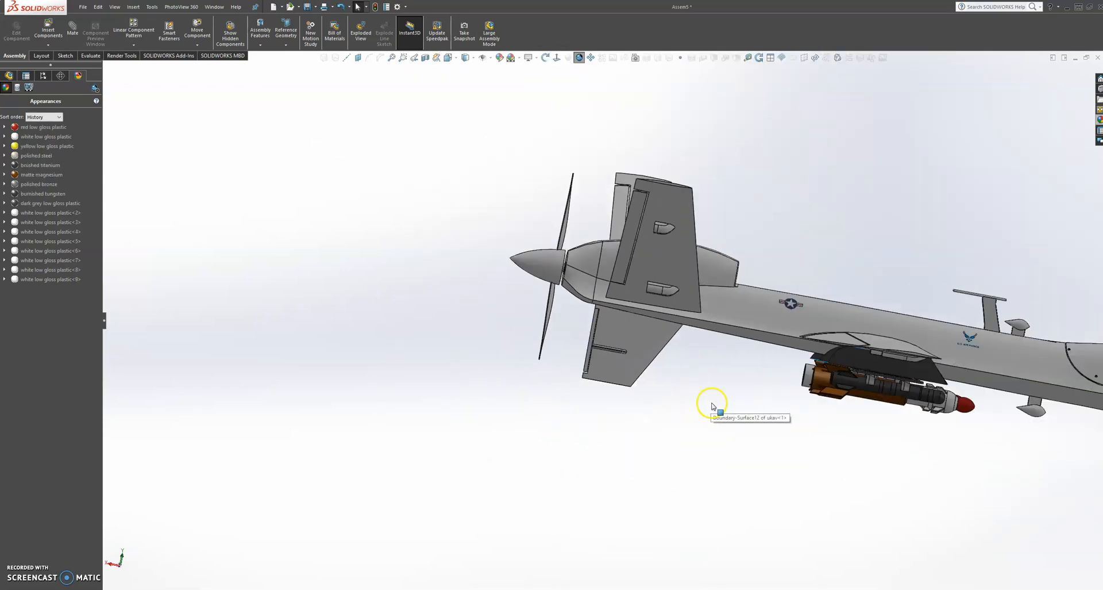
mouse_move(709, 399)
middle_mouse_down()
mouse_move(690, 392)
mouse_move(691, 405)
middle_mouse_up()
scroll(747, 401, "down", 5)
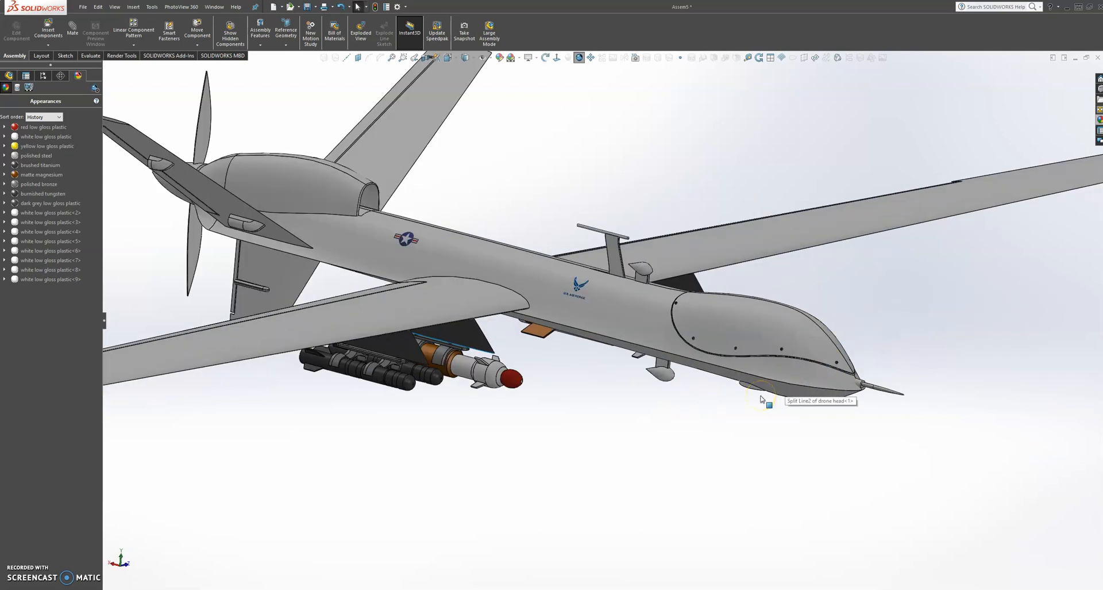
scroll(761, 398, "up", 5)
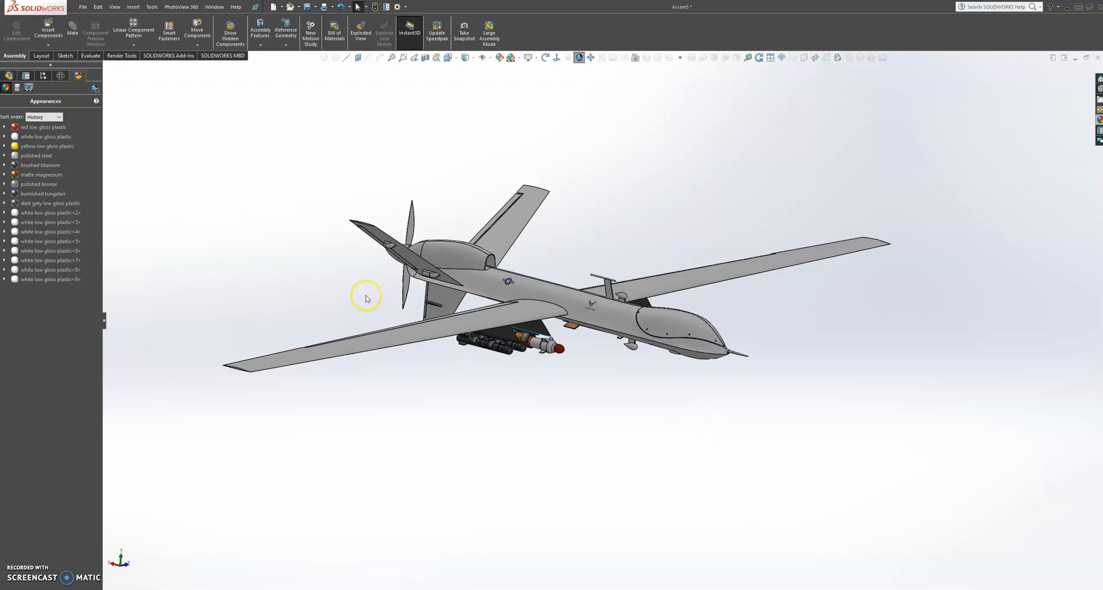
left_click(73, 29)
left_click(24, 100)
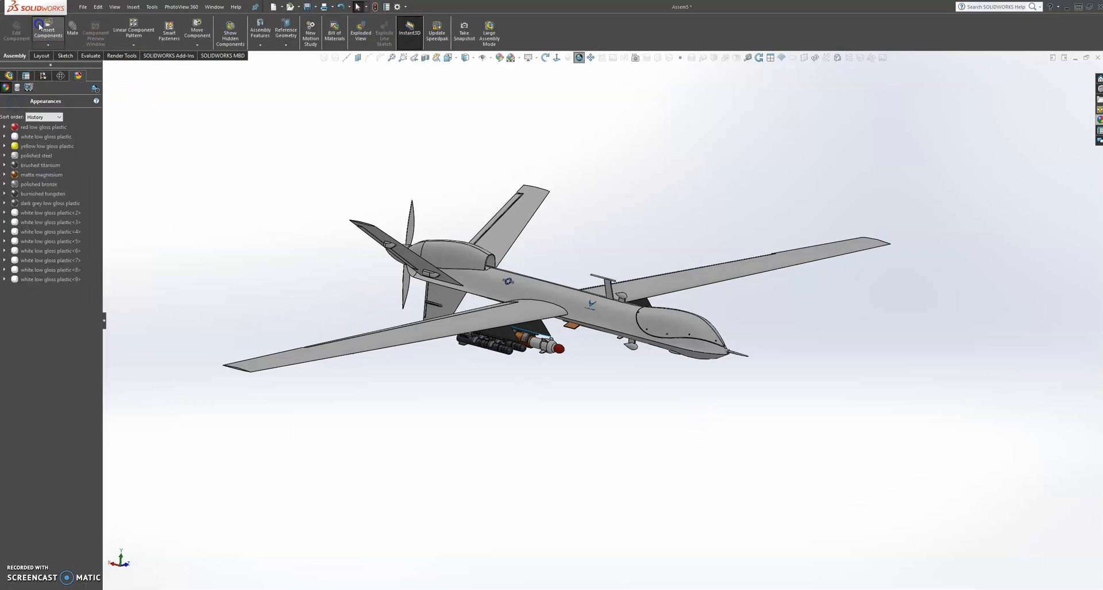
left_click(41, 26)
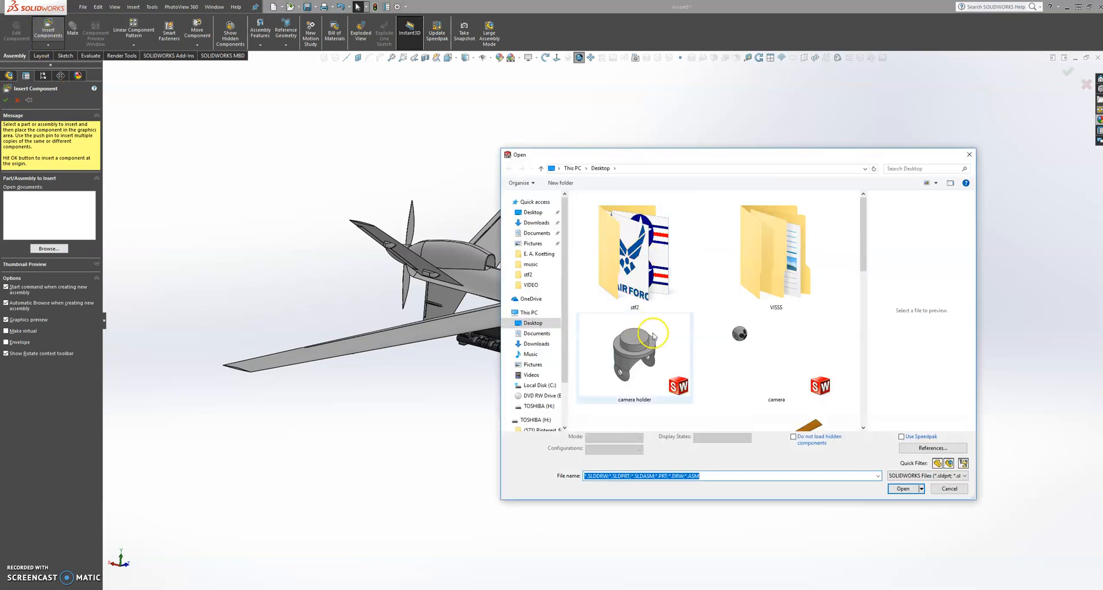
double_click(649, 338)
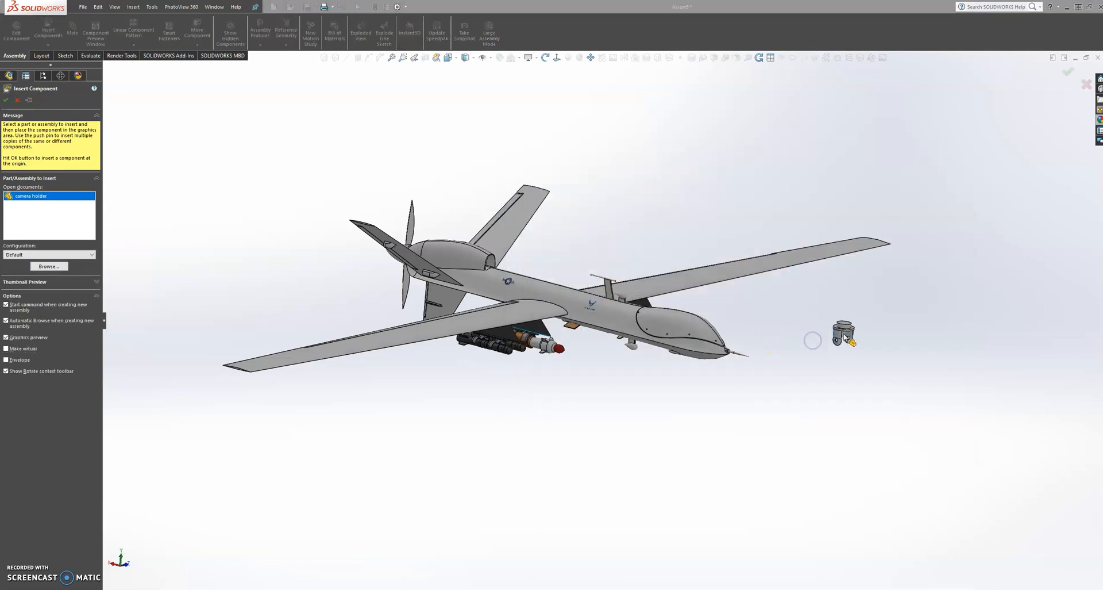
left_click(843, 339)
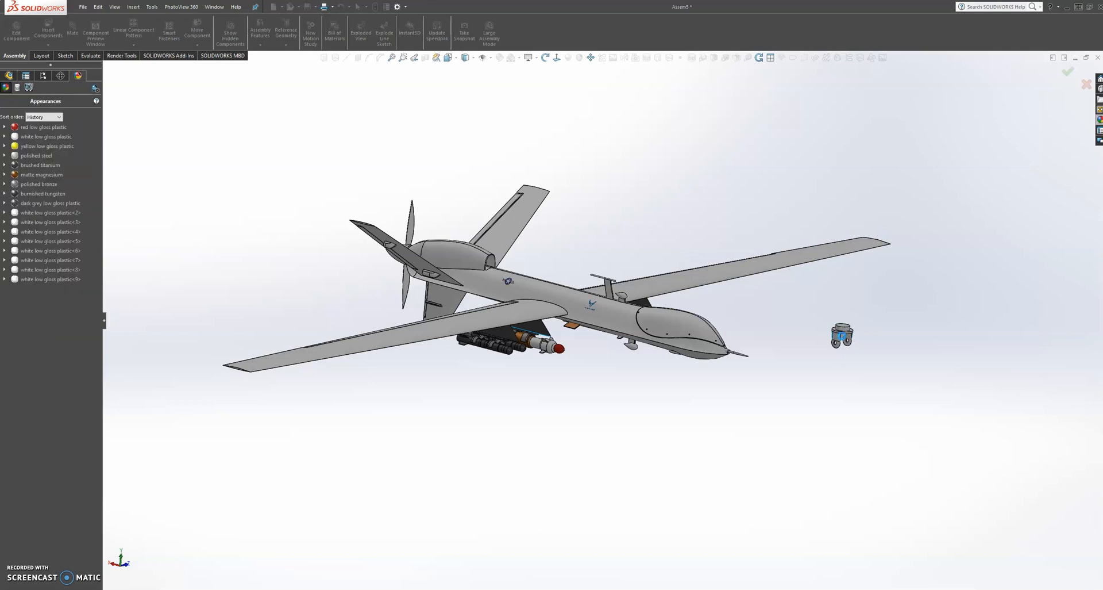
- Insert the camera part and place it right beside the camera holder
scroll(844, 340, "down", 3)
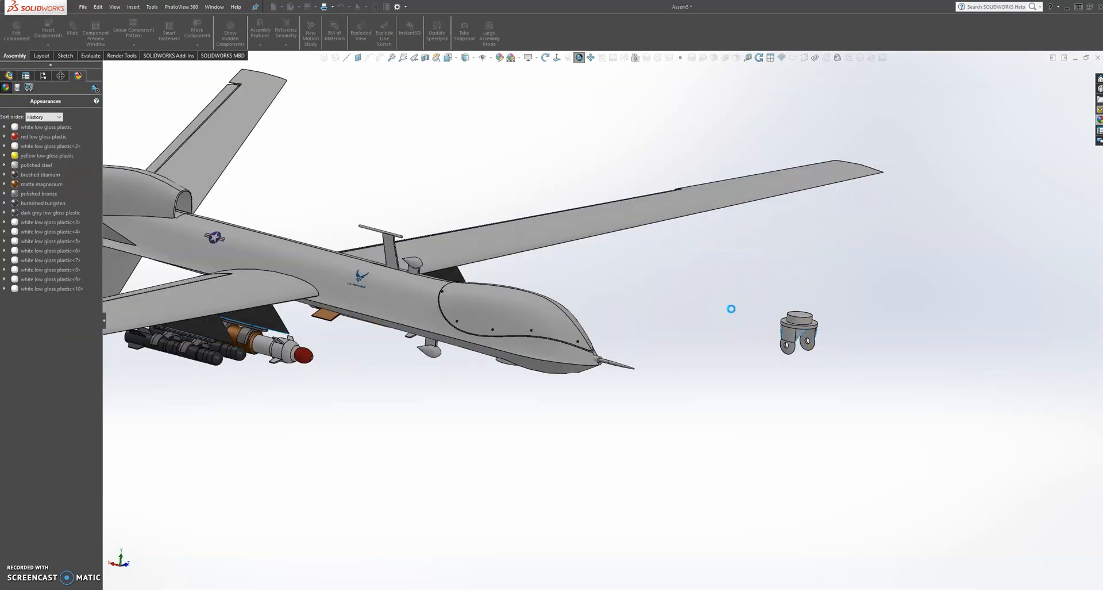
left_click(47, 30)
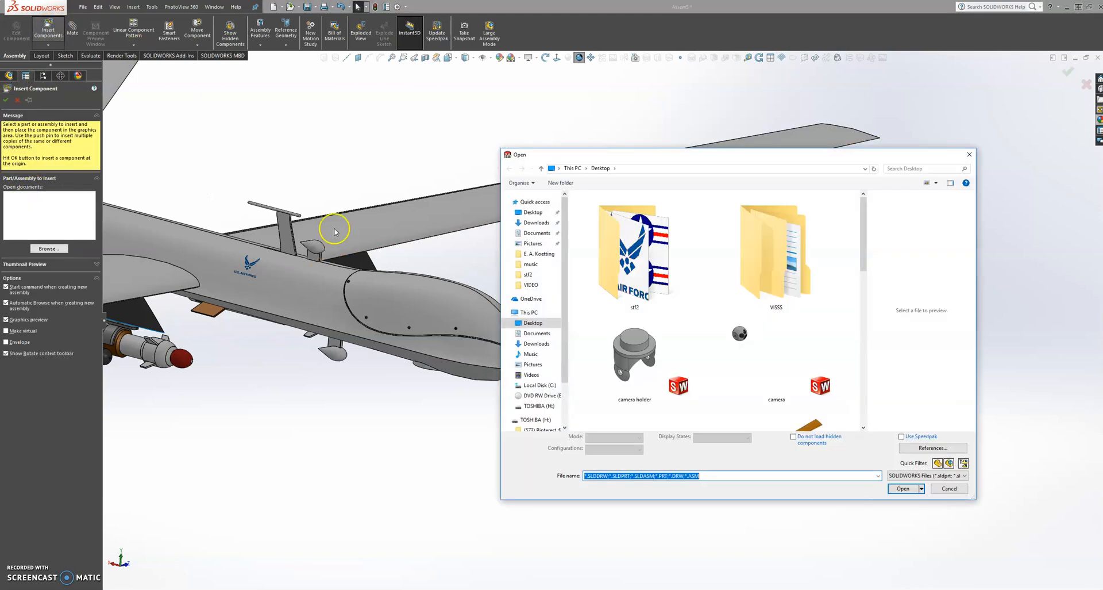
double_click(775, 333)
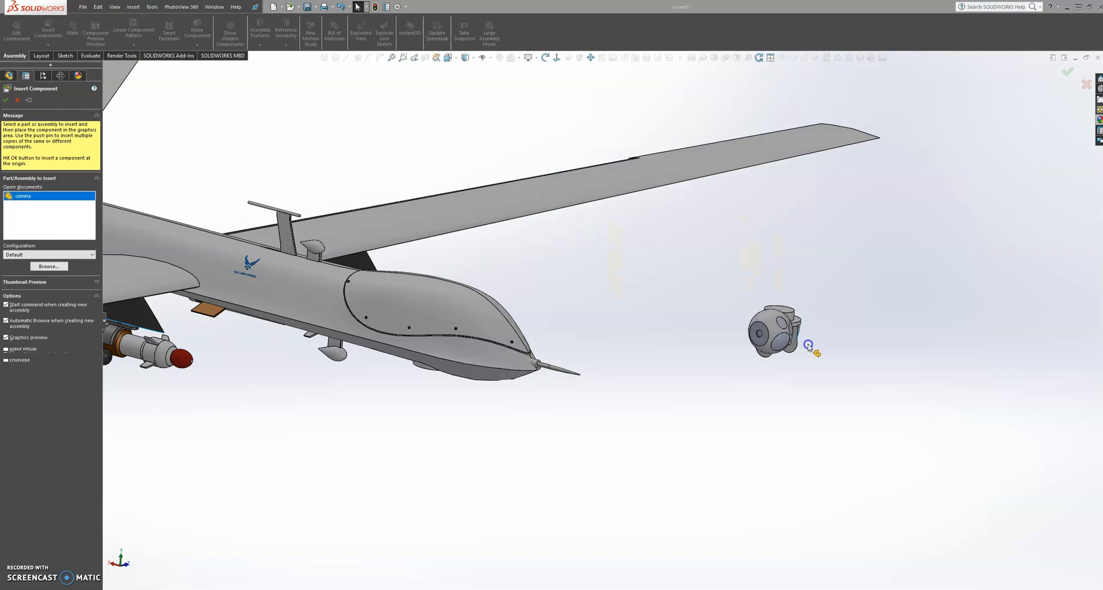
left_click(825, 355)
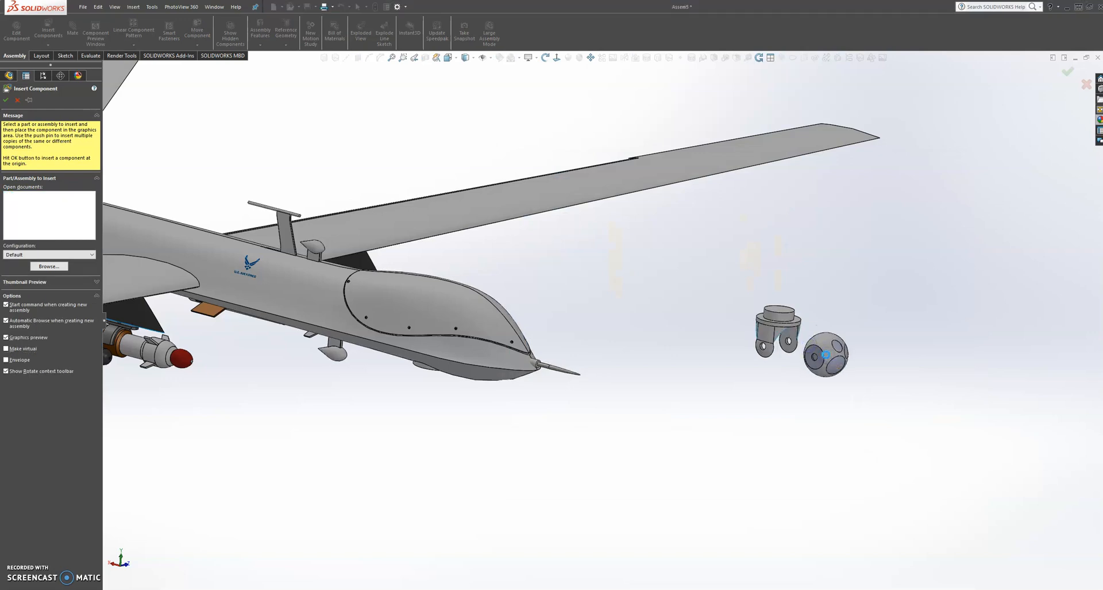
- Mate the camera's side hole concentric with the hole in the camera holder's arm
scroll(809, 358, "down", 1)
scroll(808, 358, "down", 6)
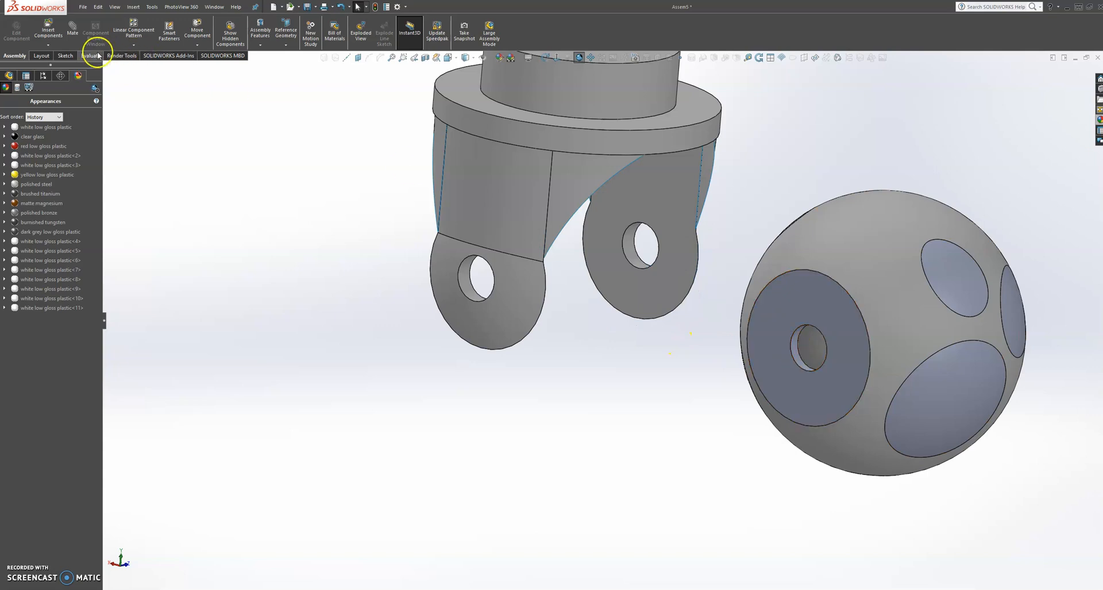
left_click(811, 344)
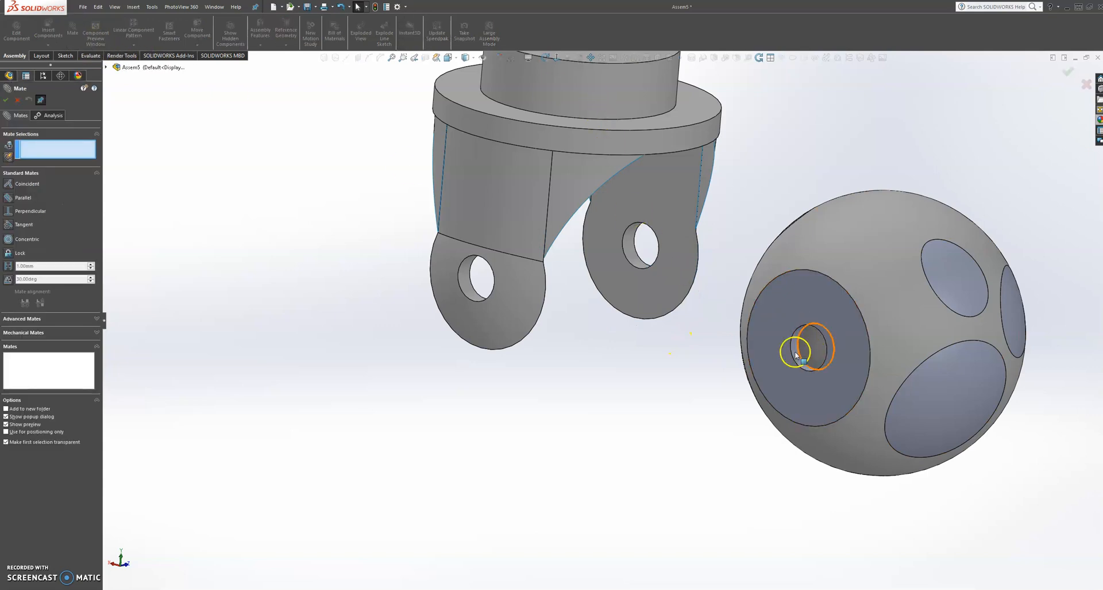
left_click(463, 275)
left_click(451, 253)
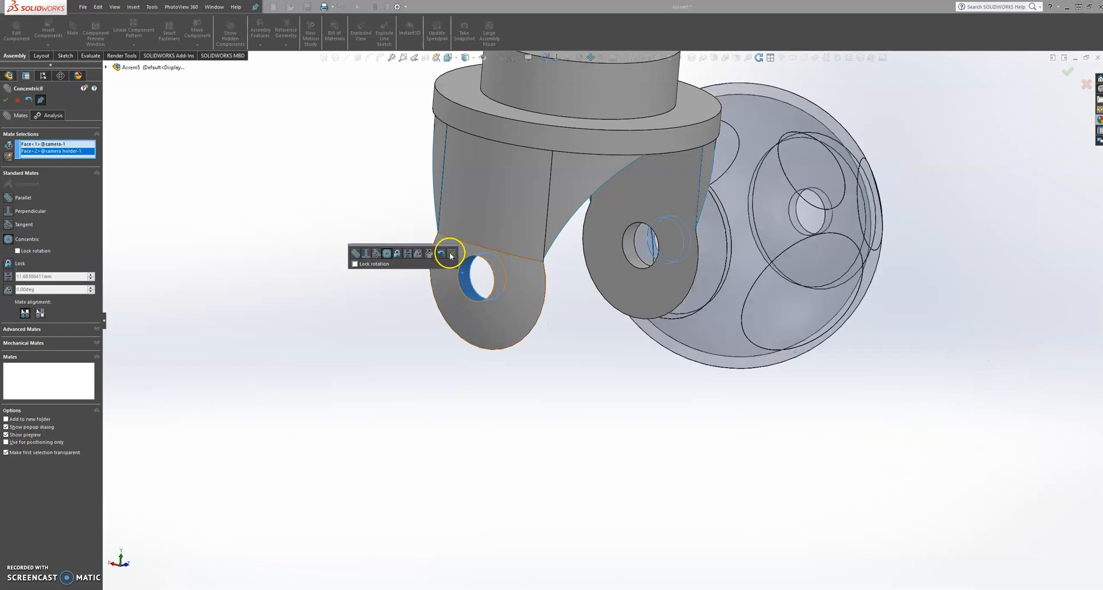
- Mate the camera's flat side face coincident with the inner face of the camera holder's arm
left_click(708, 242)
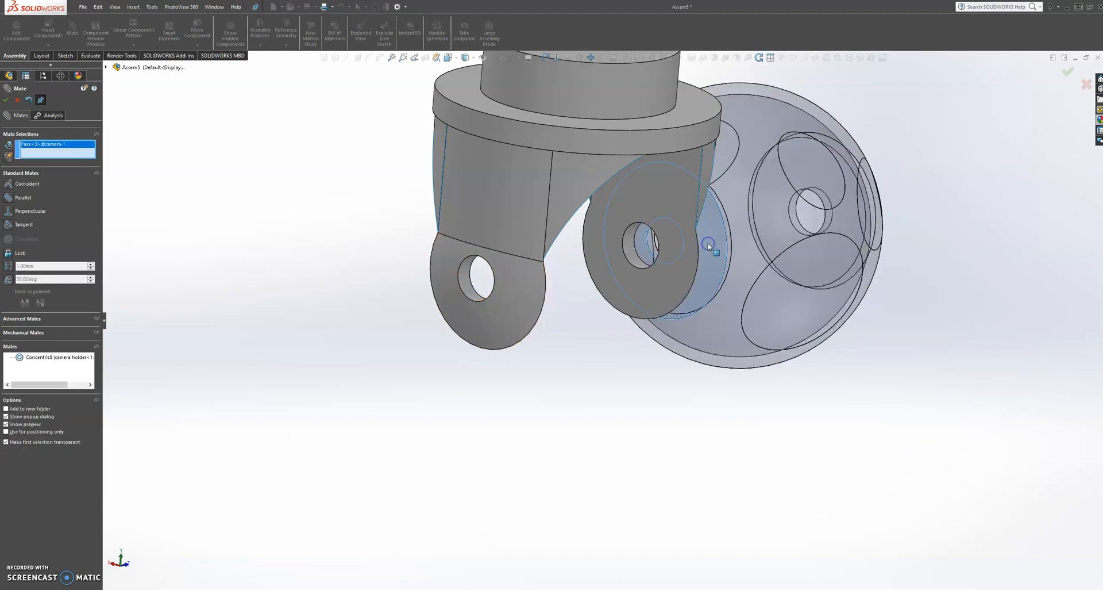
middle_click_drag(645, 259, 512, 254)
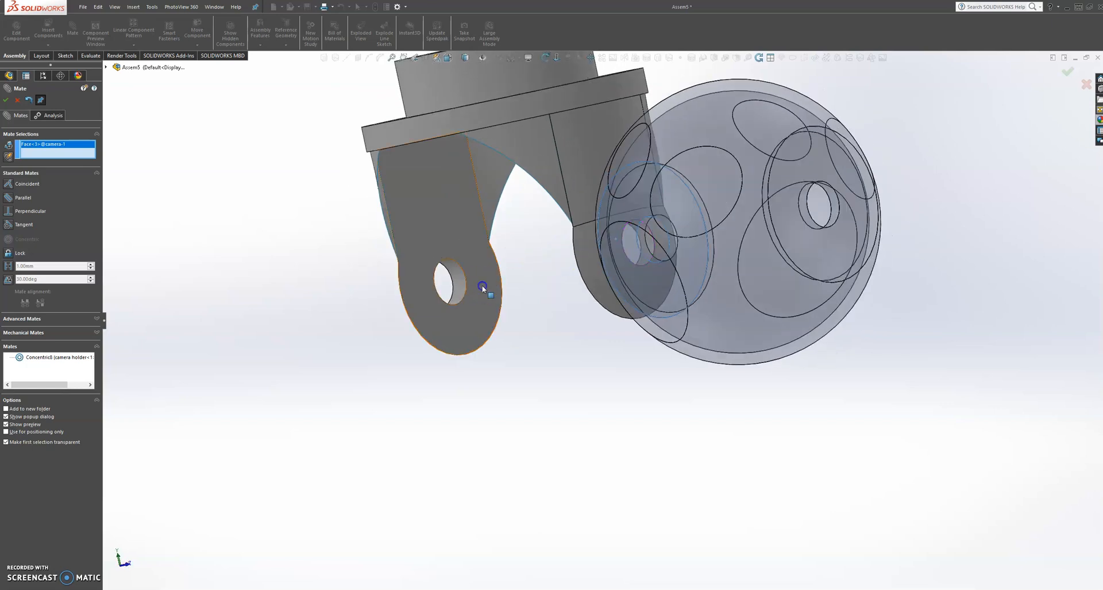
left_click(485, 290)
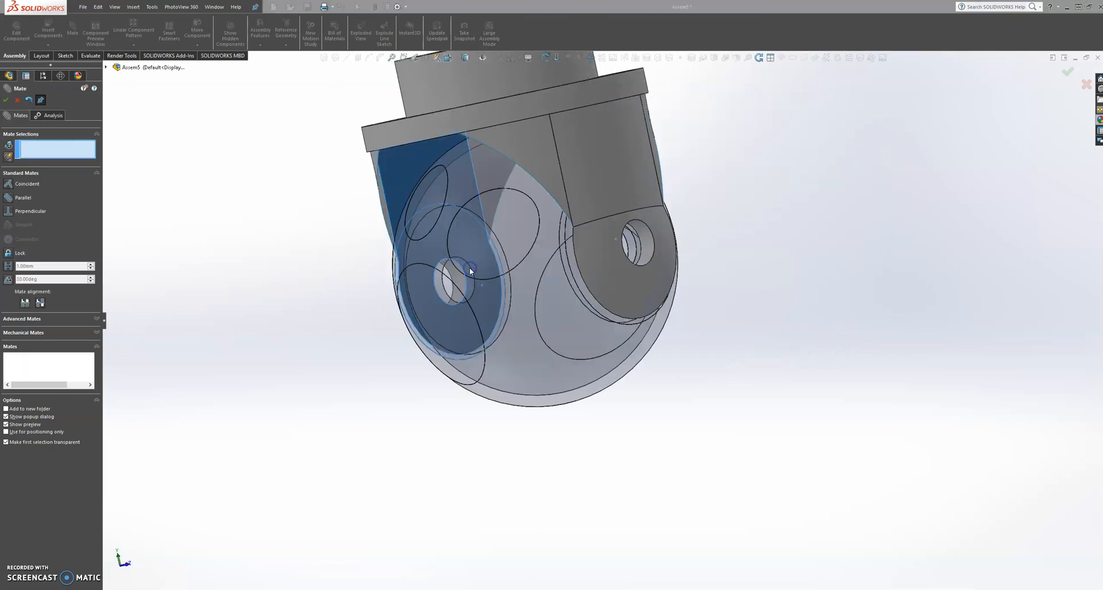
left_click(471, 268)
- Move the camera and its holder to just below the round recess on the underside of the drone's nose
scroll(488, 310, "up", 6)
middle_click_drag(489, 313, 638, 285)
left_click_drag(596, 280, 344, 436)
middle_click_drag(364, 389, 378, 331)
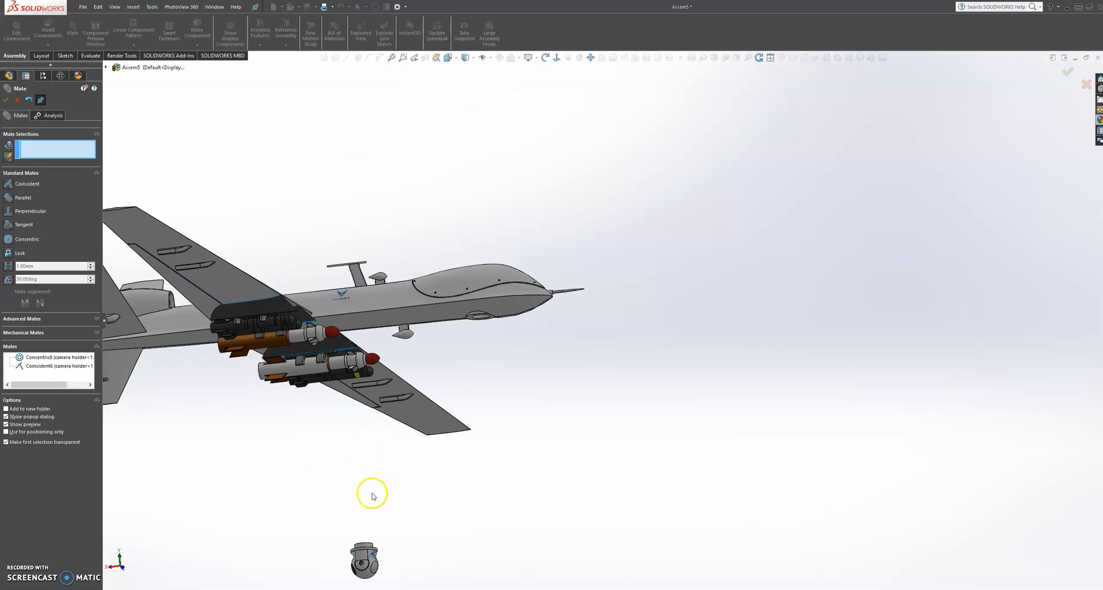
left_click_drag(366, 545, 477, 337)
scroll(485, 310, "down", 1)
scroll(485, 310, "down", 5)
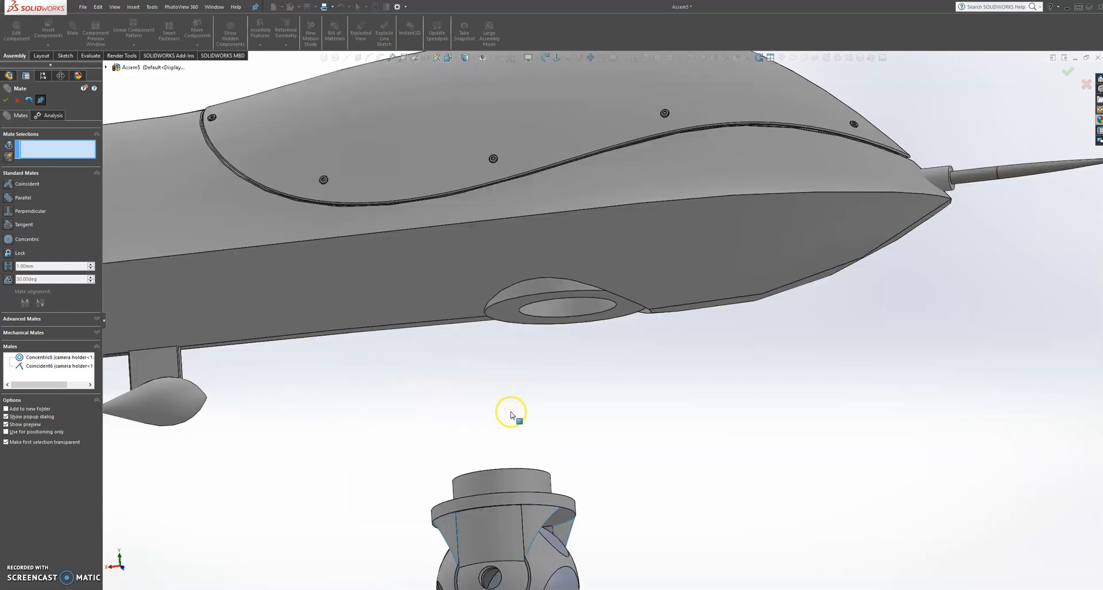
left_click_drag(546, 441, 589, 380)
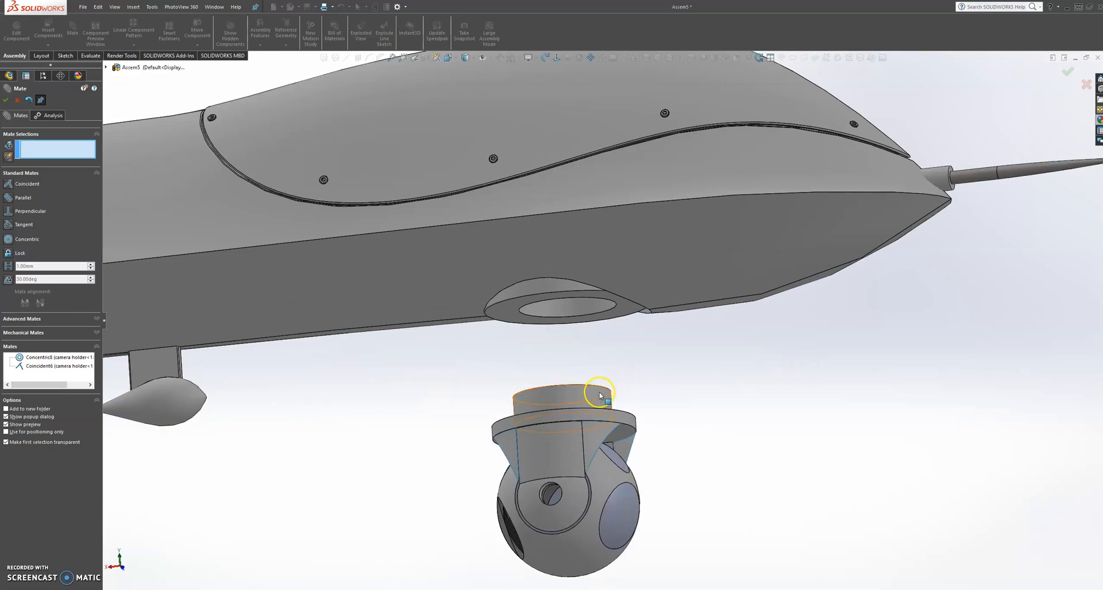
- Mate the camera holder's upper boss concentric with the nose's underside recess, and slide the camera unit down below the fuselage
left_click(599, 396)
left_click(594, 305)
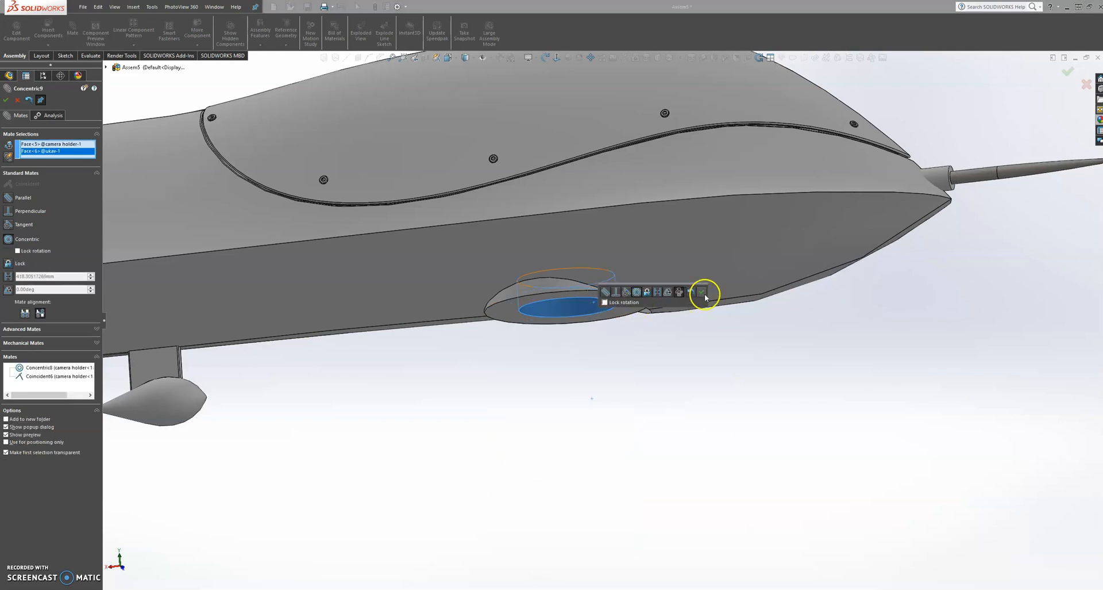
left_click(703, 295)
scroll(706, 304, "down", 5)
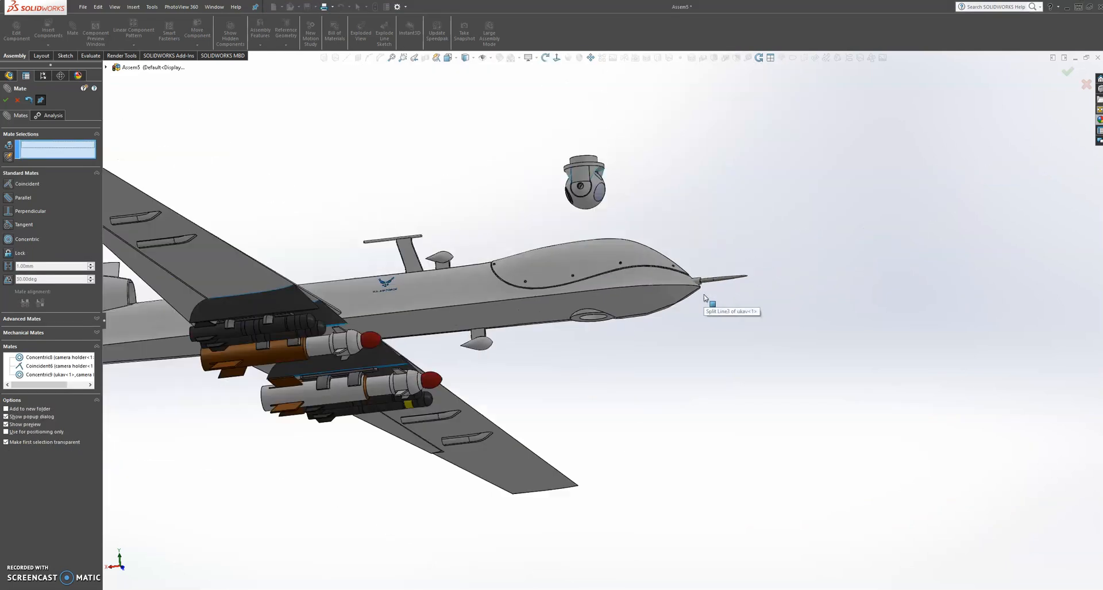
left_click_drag(591, 189, 609, 418)
middle_click_drag(628, 341, 614, 317)
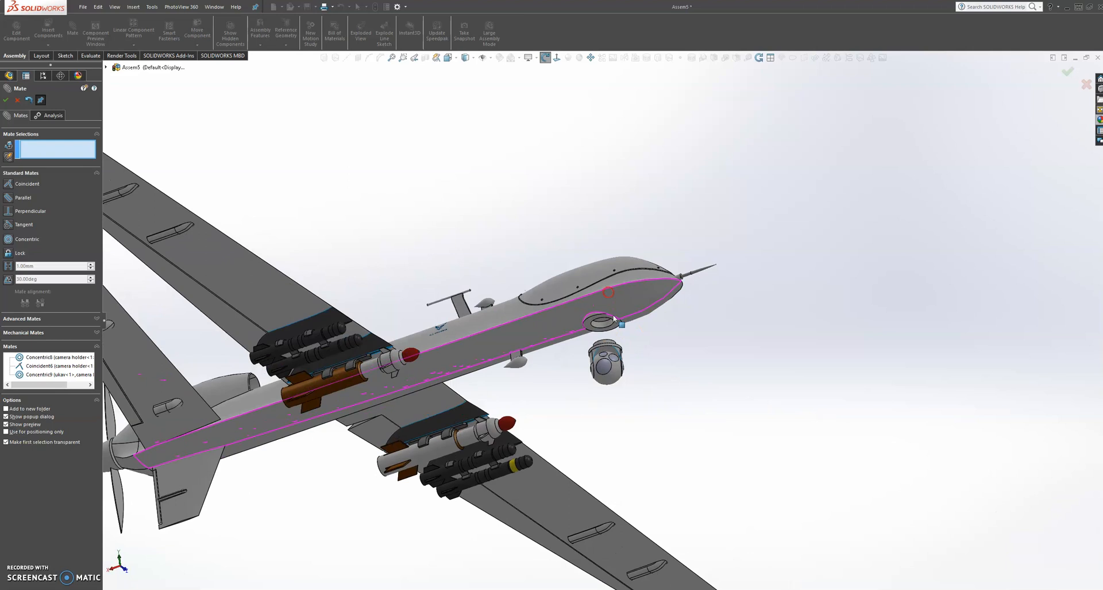
- Mate the recess's inner flat face under the nose coincident with the top face of the camera holder's boss, and finish mating
scroll(606, 317, "up", 8)
left_click(573, 262)
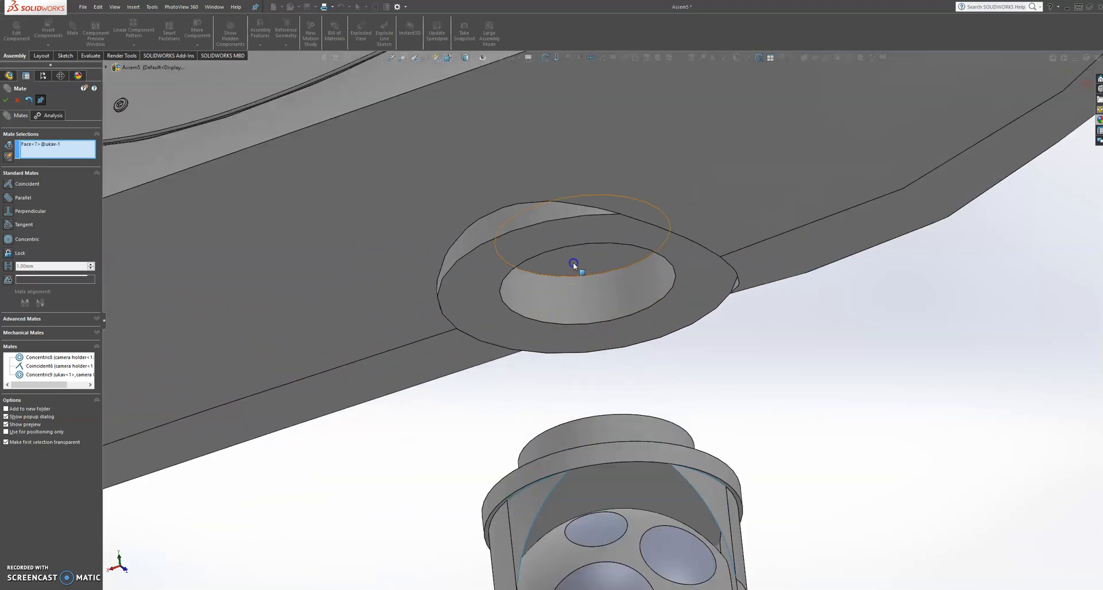
middle_click_drag(586, 325, 596, 425)
scroll(597, 427, "up", 2)
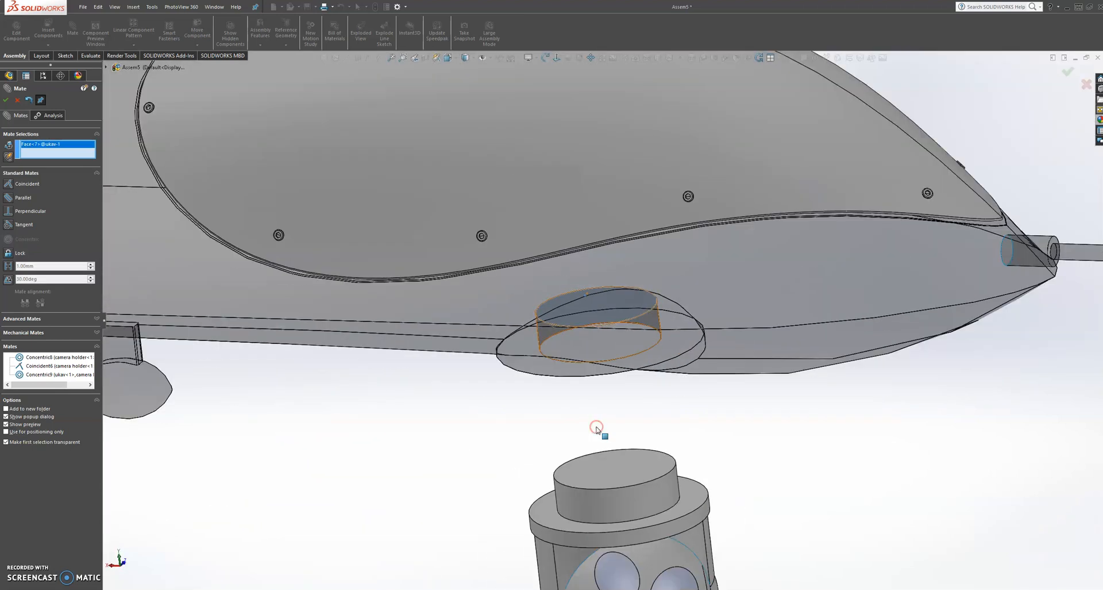
scroll(596, 428, "up", 3)
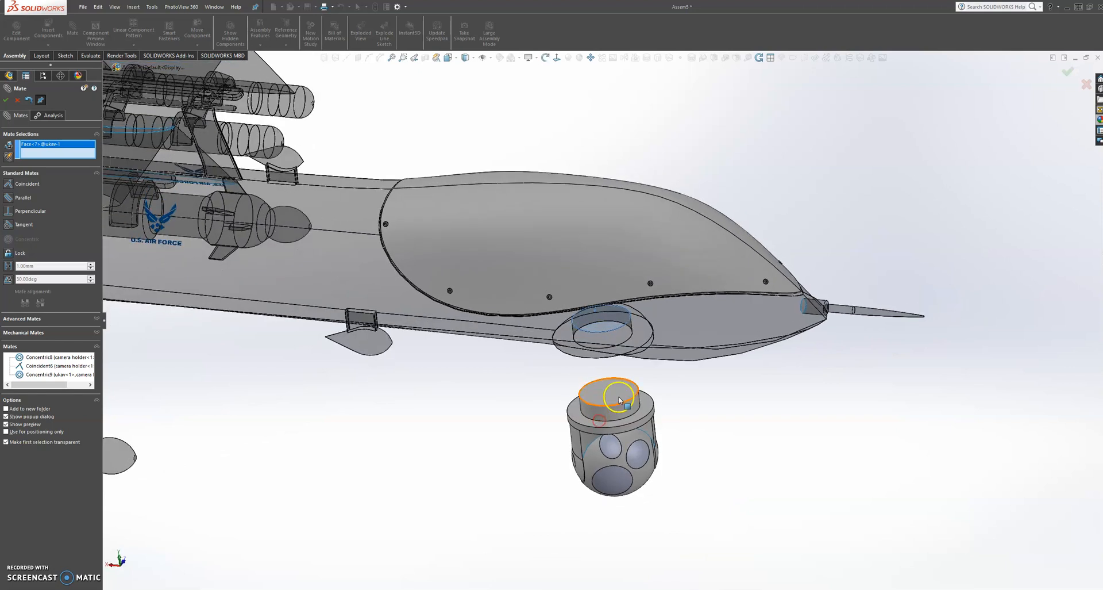
left_click(596, 397)
left_click(620, 399)
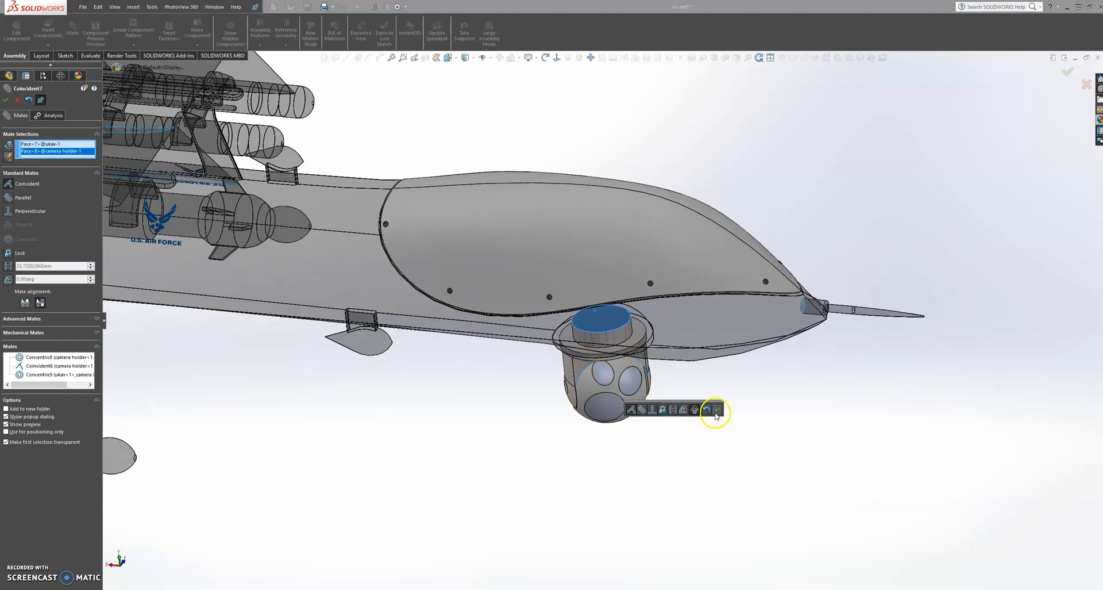
left_click(717, 410)
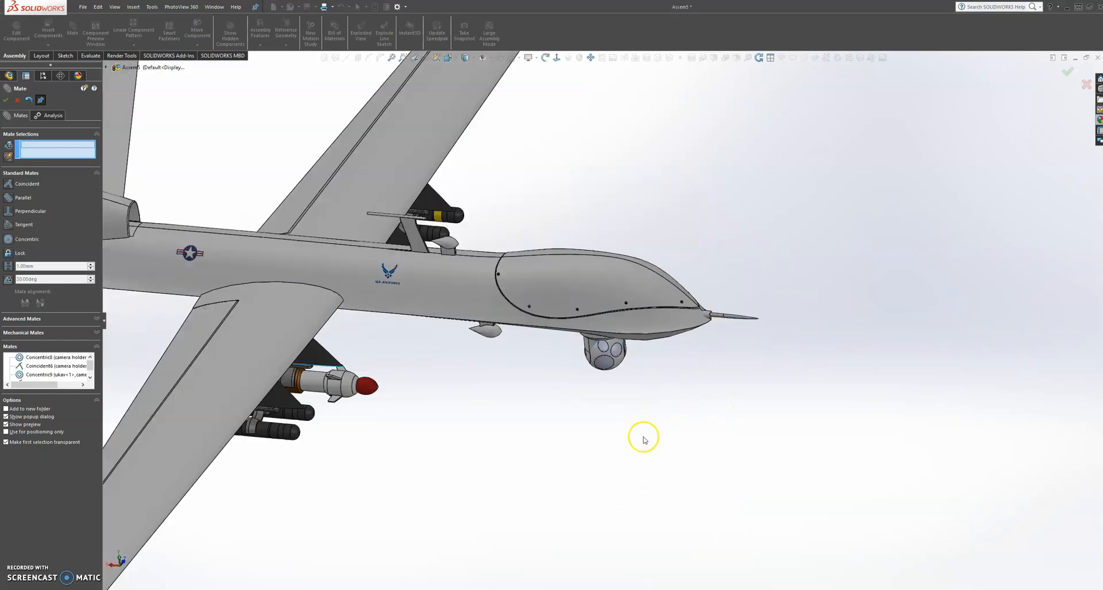
middle_click_drag(594, 400, 562, 372)
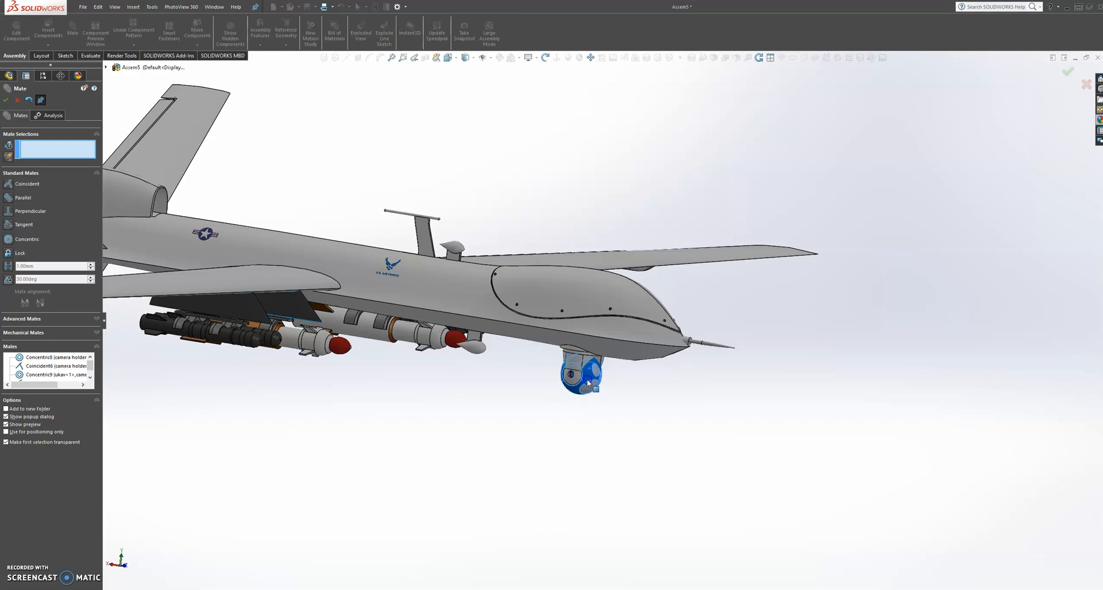
middle_click_drag(660, 374, 646, 396)
scroll(647, 396, "up", 1)
middle_click_drag(566, 372, 529, 387)
scroll(531, 390, "up", 4)
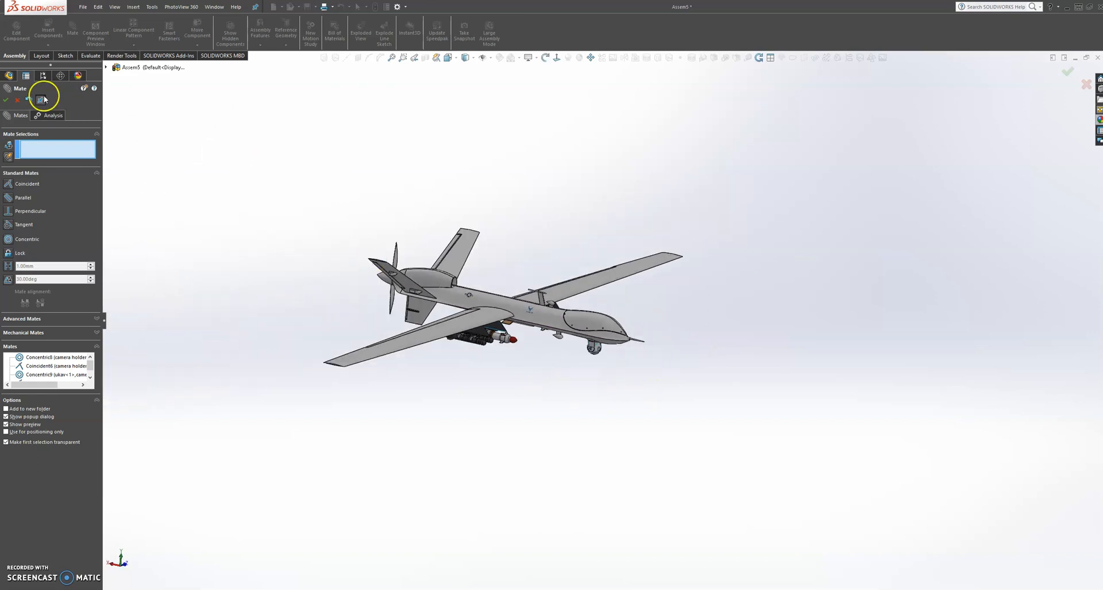
left_click(6, 100)
- Switch the assembly's display style to shaded without edges
scroll(480, 308, "up", 3)
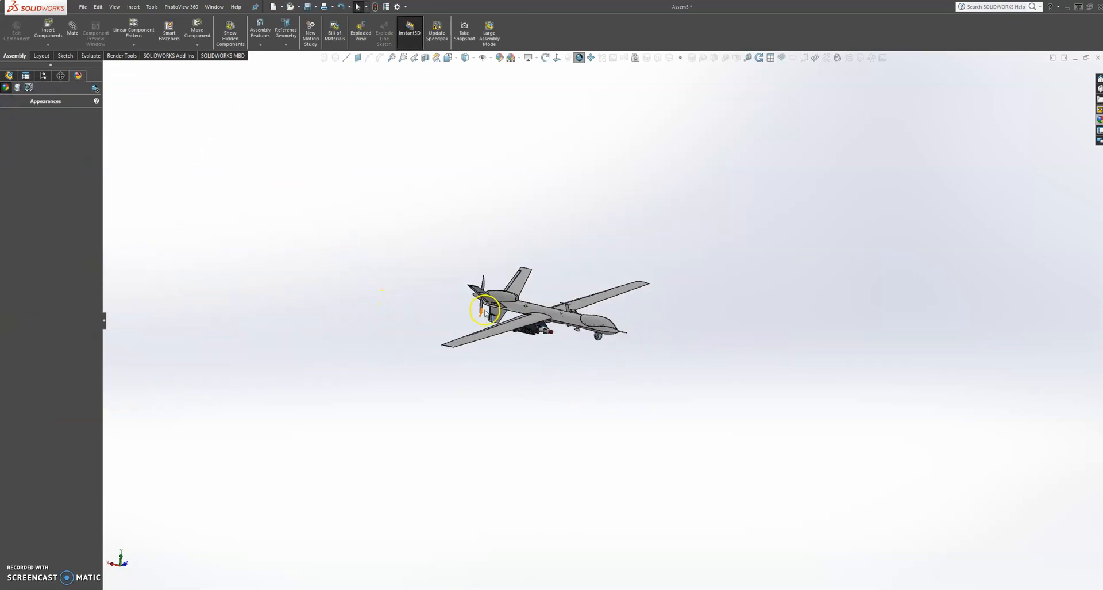
scroll(480, 308, "down", 2)
scroll(549, 315, "down", 4)
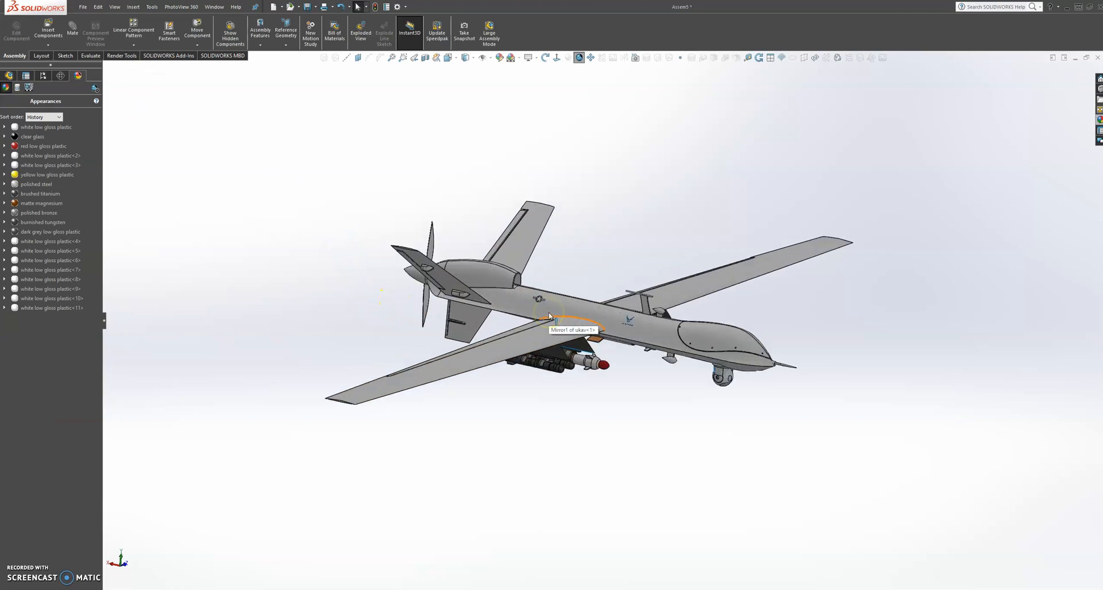
middle_click_drag(596, 402, 579, 406)
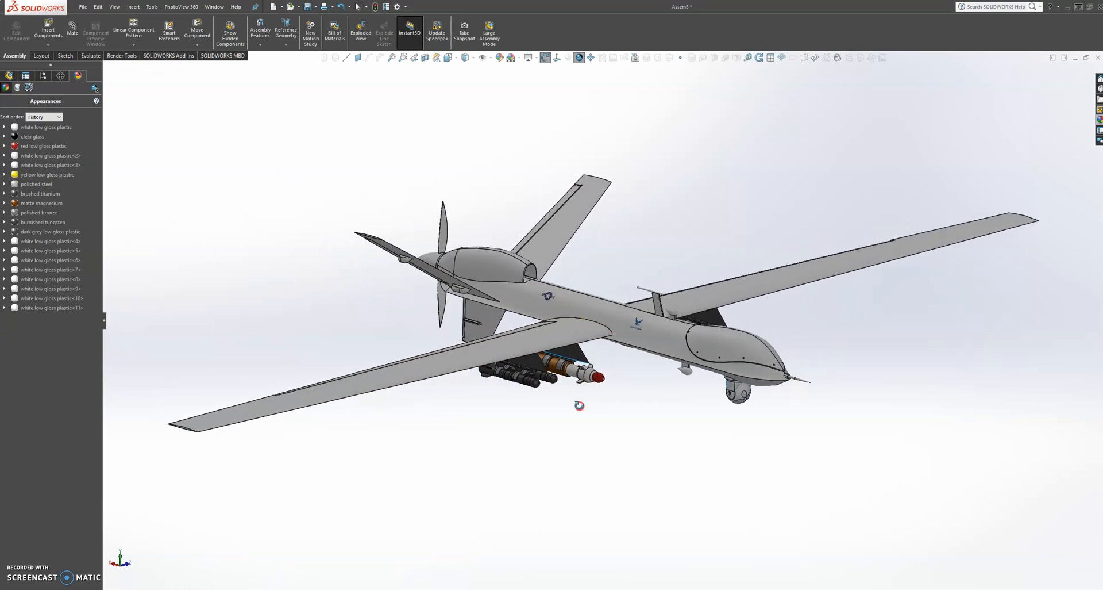
scroll(727, 414, "down", 3)
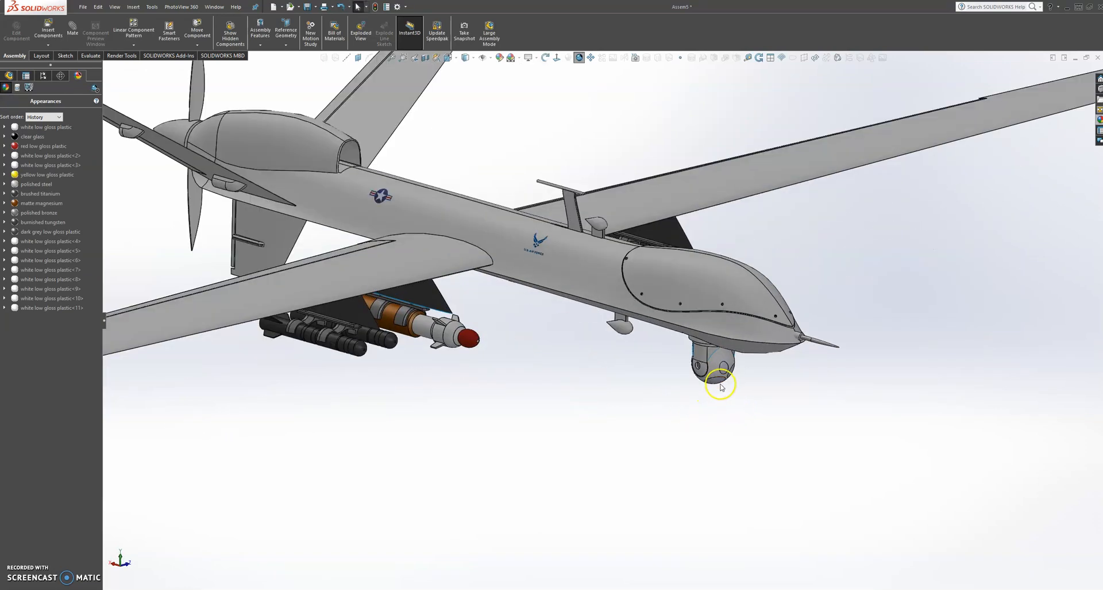
left_click(472, 61)
left_click(470, 81)
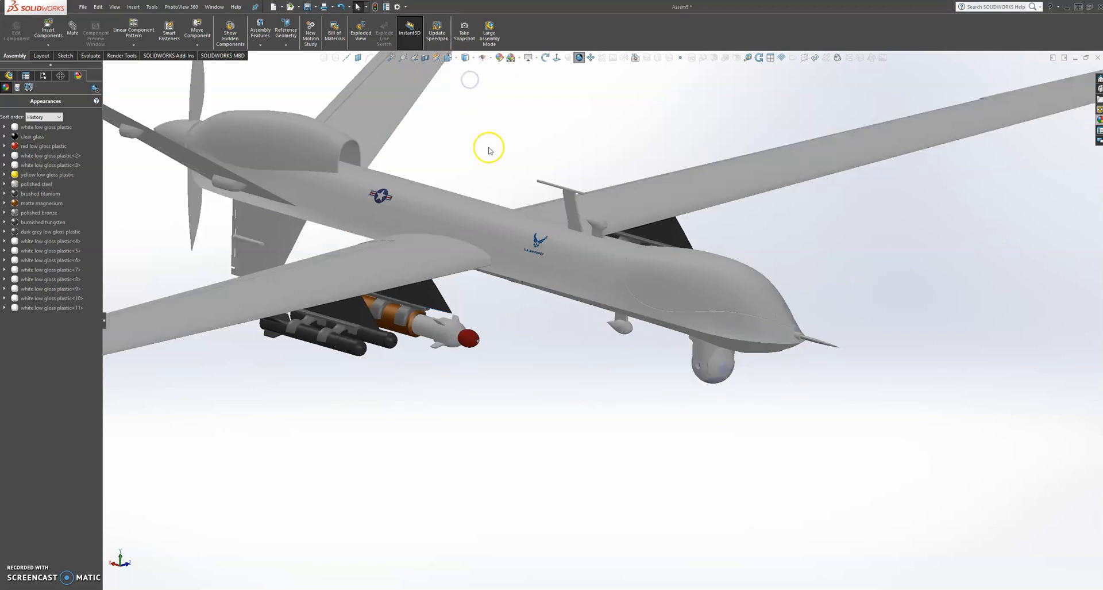
- Turn the nose camera in its holder and spin the tail rotor to test their movement
scroll(547, 273, "up", 4)
scroll(442, 253, "down", 4)
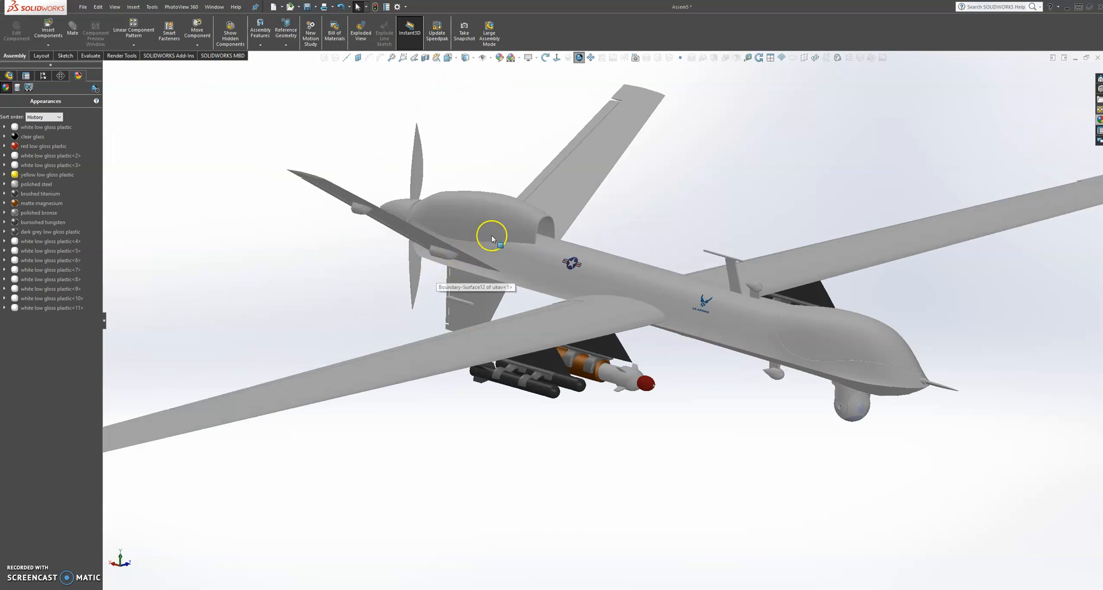
scroll(495, 237, "up", 2)
middle_click_drag(500, 239, 501, 245)
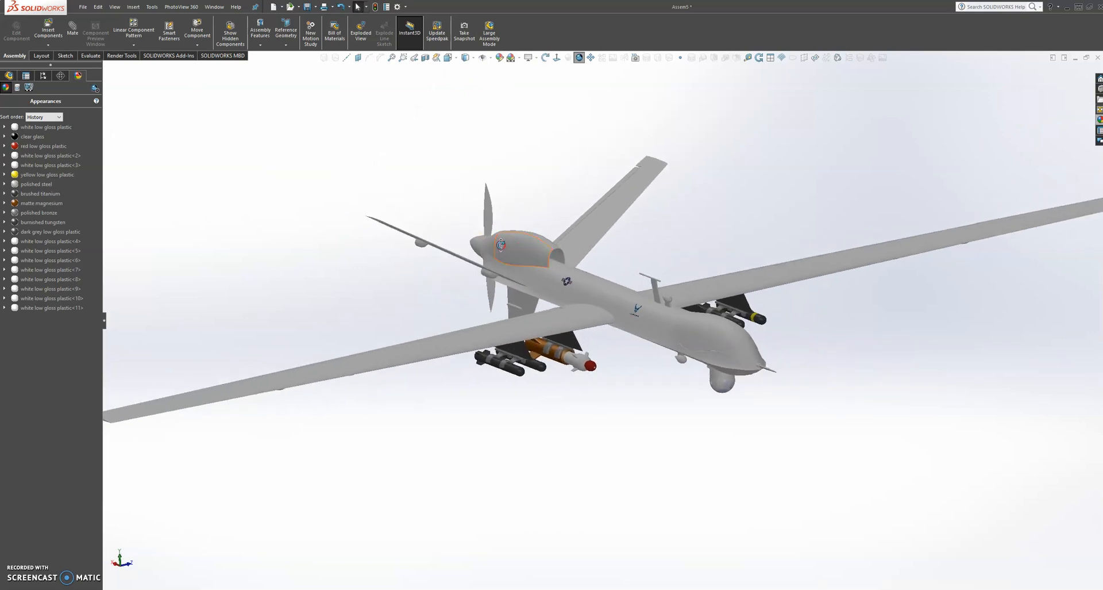
scroll(501, 245, "up", 3)
scroll(603, 270, "down", 2)
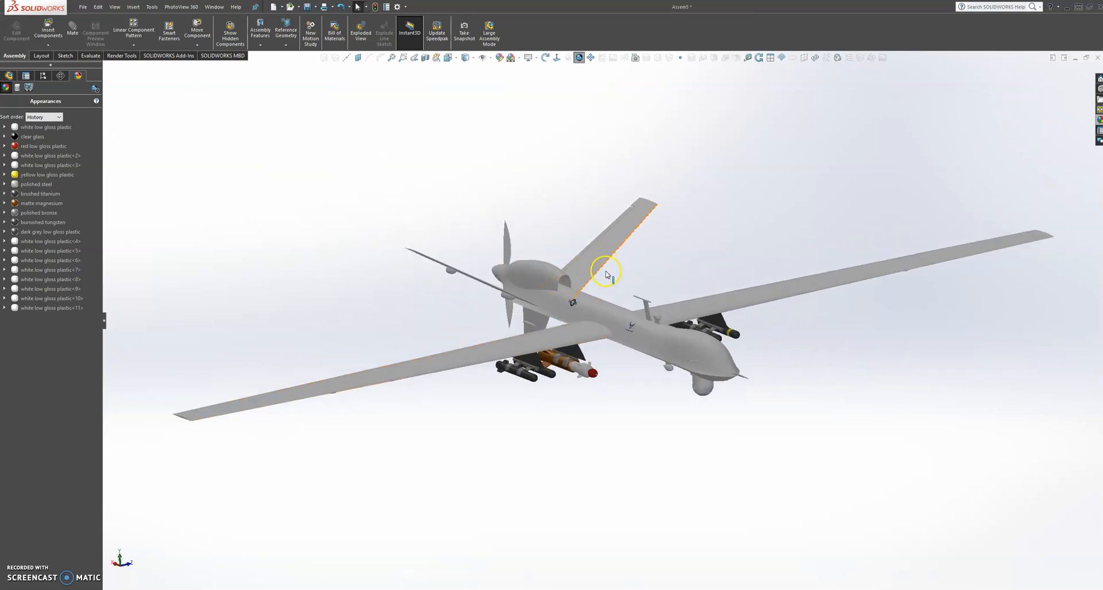
scroll(686, 384, "down", 2)
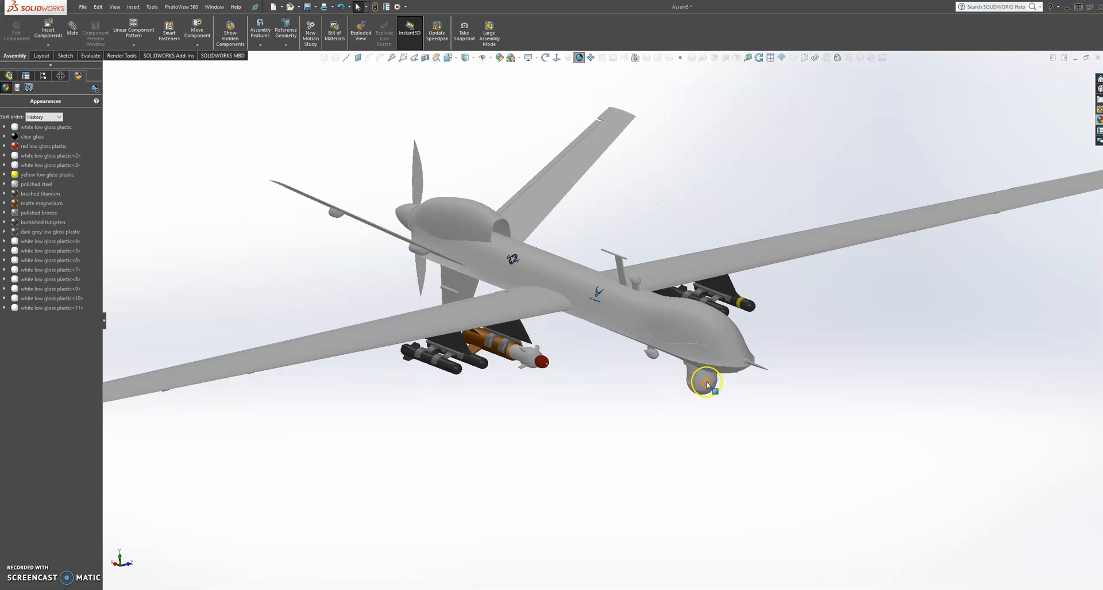
left_click(711, 380)
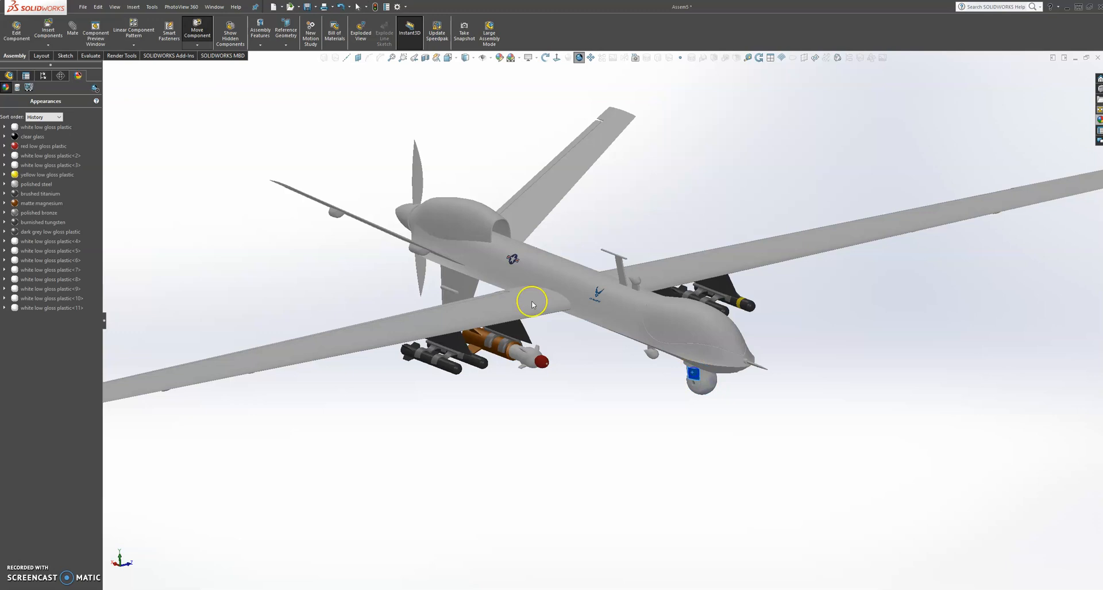
key("Escape")
left_click_drag(418, 175, 408, 271)
- Test the movement of the flaps on both wings and on the upper tail fin
middle_click_drag(412, 325, 463, 354)
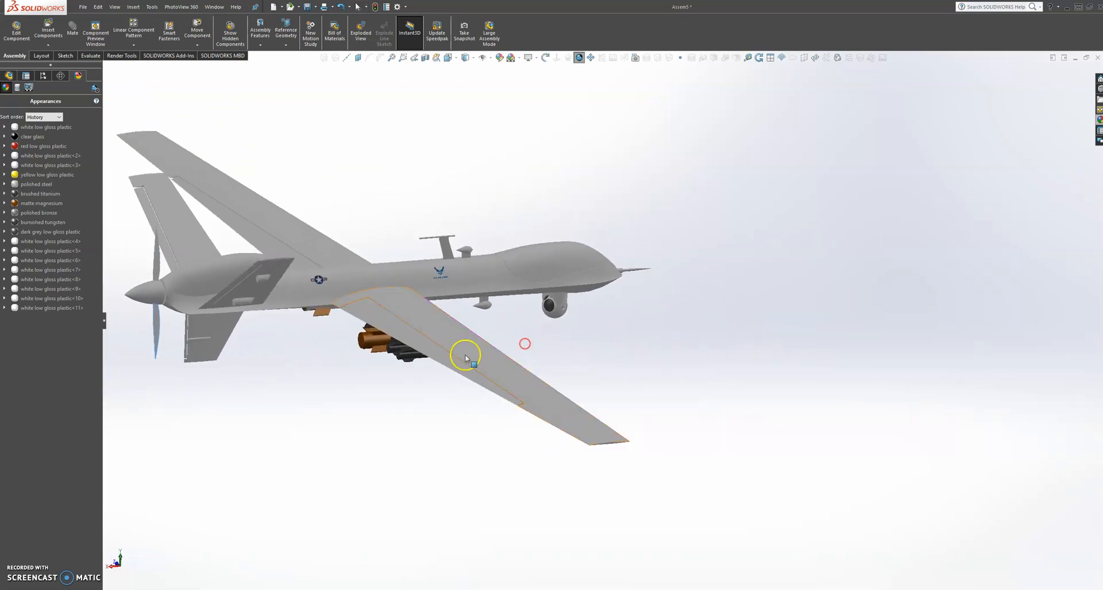
left_click(413, 322)
mouse_move(413, 321)
left_mouse_down()
mouse_move(408, 340)
mouse_move(409, 309)
mouse_move(405, 327)
left_mouse_up()
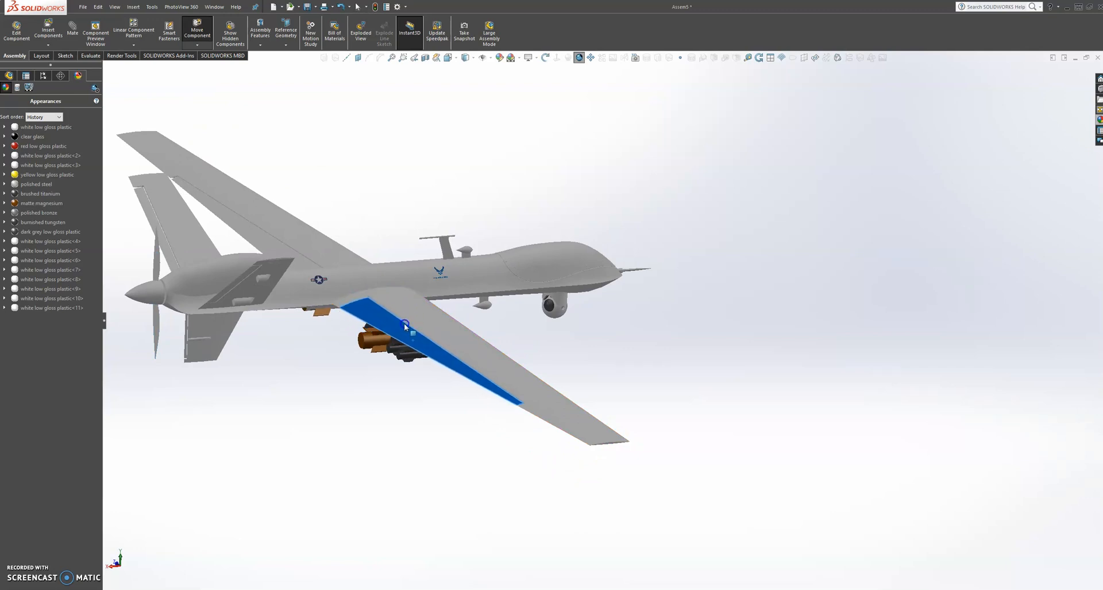
left_click(270, 250)
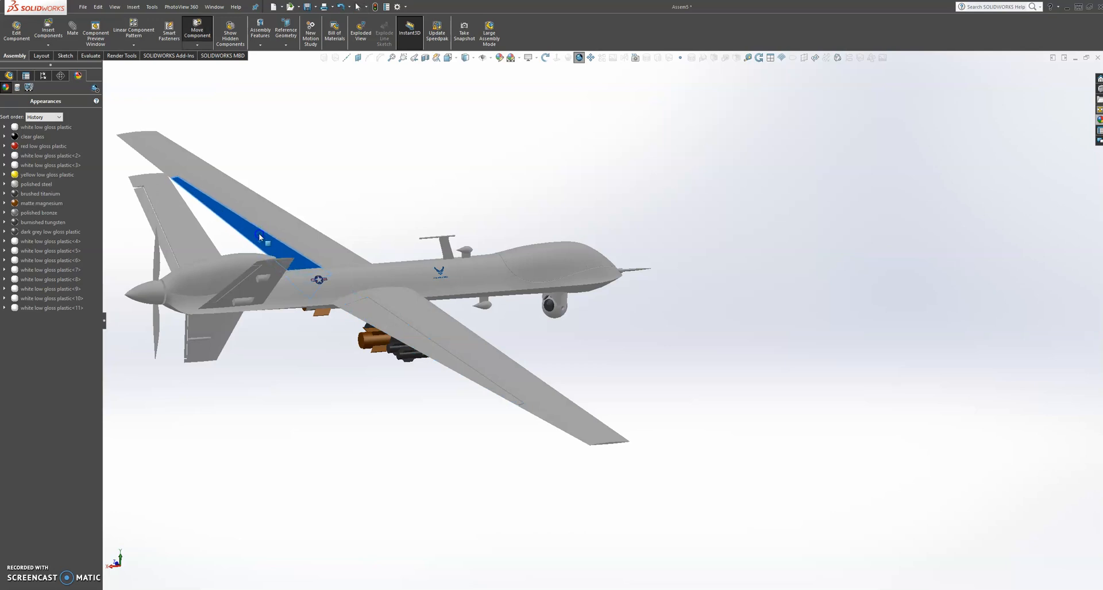
left_click(166, 242)
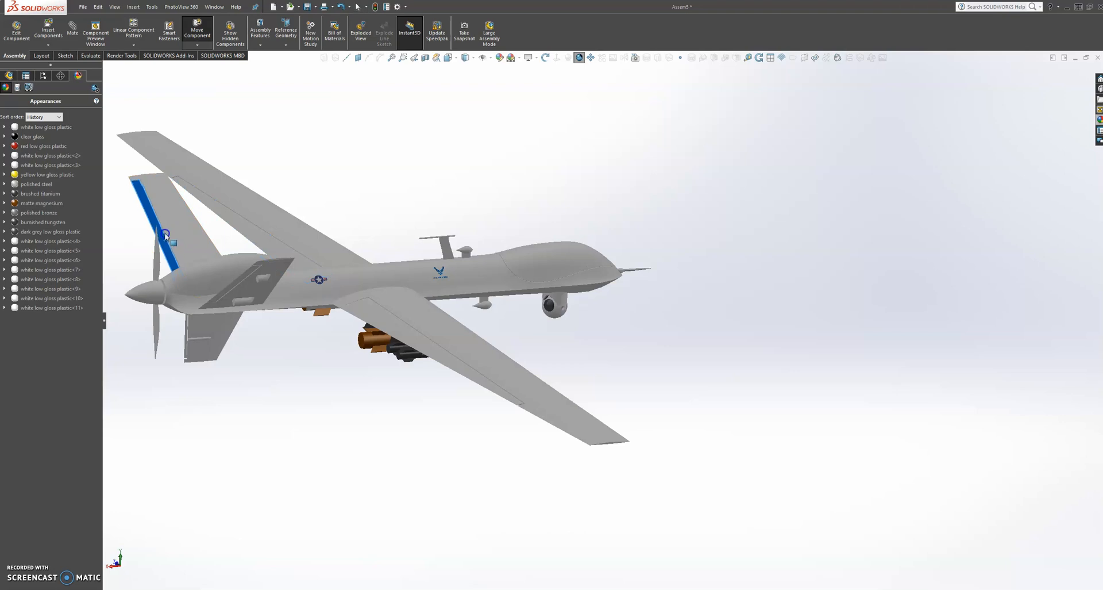
middle_click_drag(160, 229, 215, 237)
scroll(215, 238, "down", 5)
scroll(309, 226, "down", 4)
left_click_drag(486, 309, 477, 317)
scroll(493, 382, "up", 4)
- Examine the rotor and its hub at the tail, and test the flap on the adjacent side tail fin
middle_click_drag(497, 412, 450, 286)
scroll(452, 288, "down", 2)
left_click(501, 232)
scroll(501, 232, "down", 2)
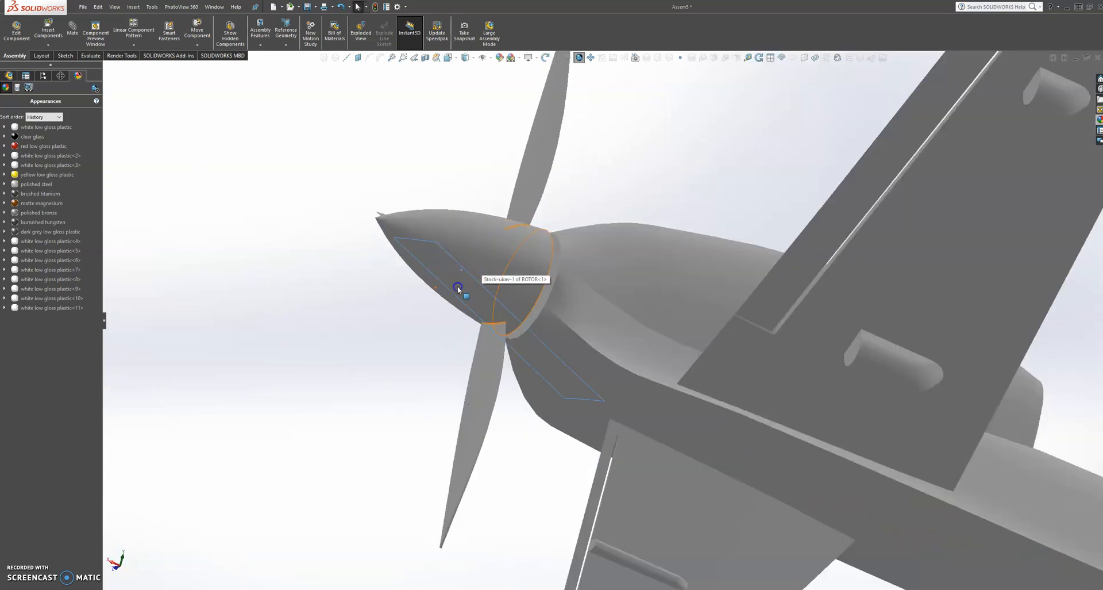
left_click(458, 289)
left_click(382, 310)
middle_click_drag(382, 310, 578, 459)
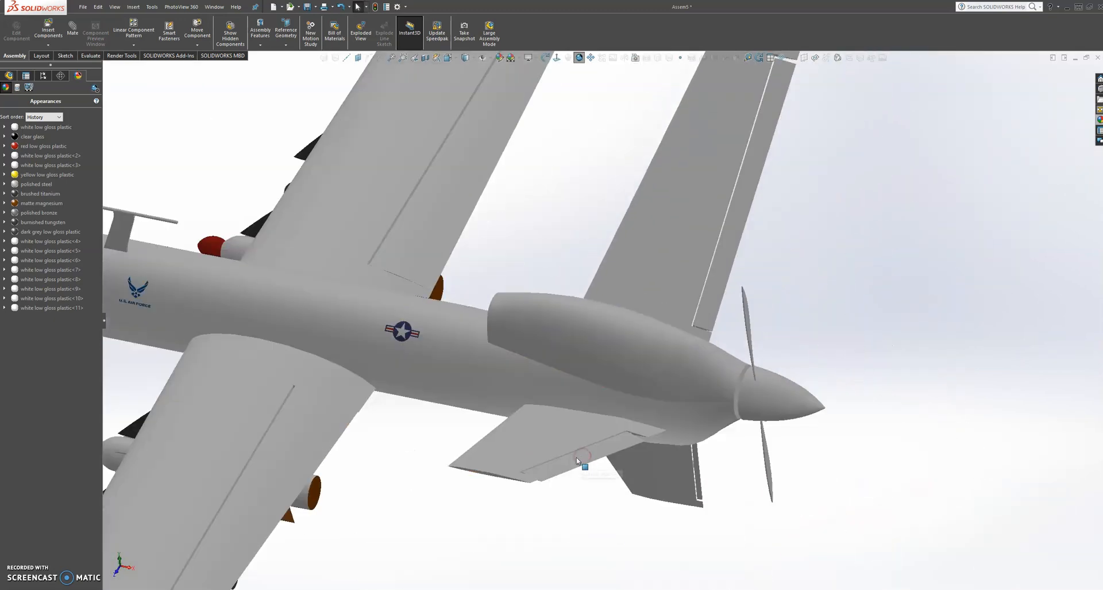
left_click(574, 459)
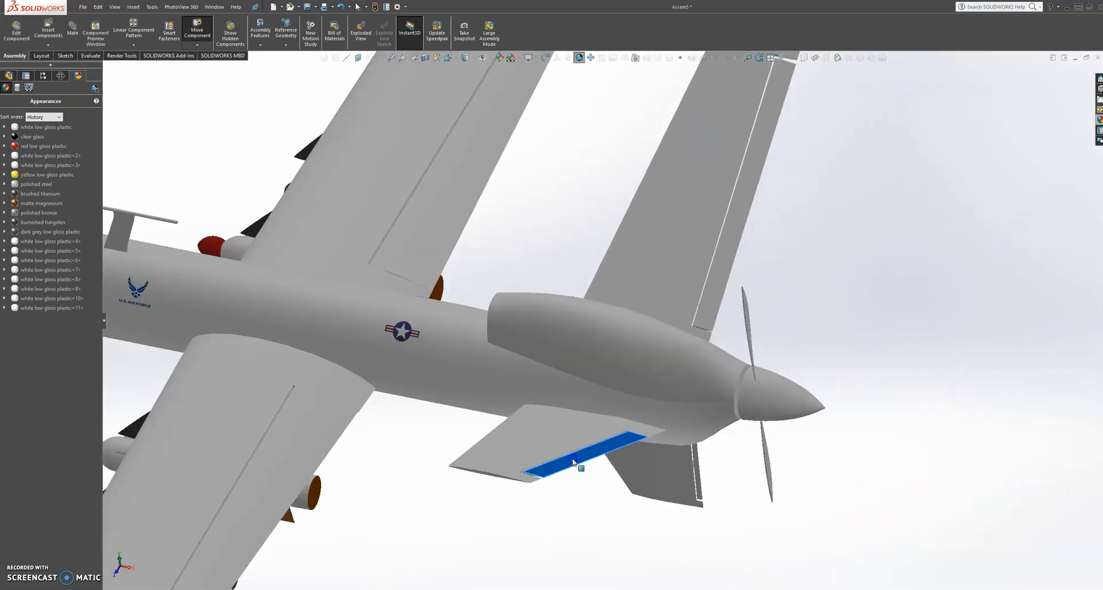
left_click(624, 469)
left_click(869, 285)
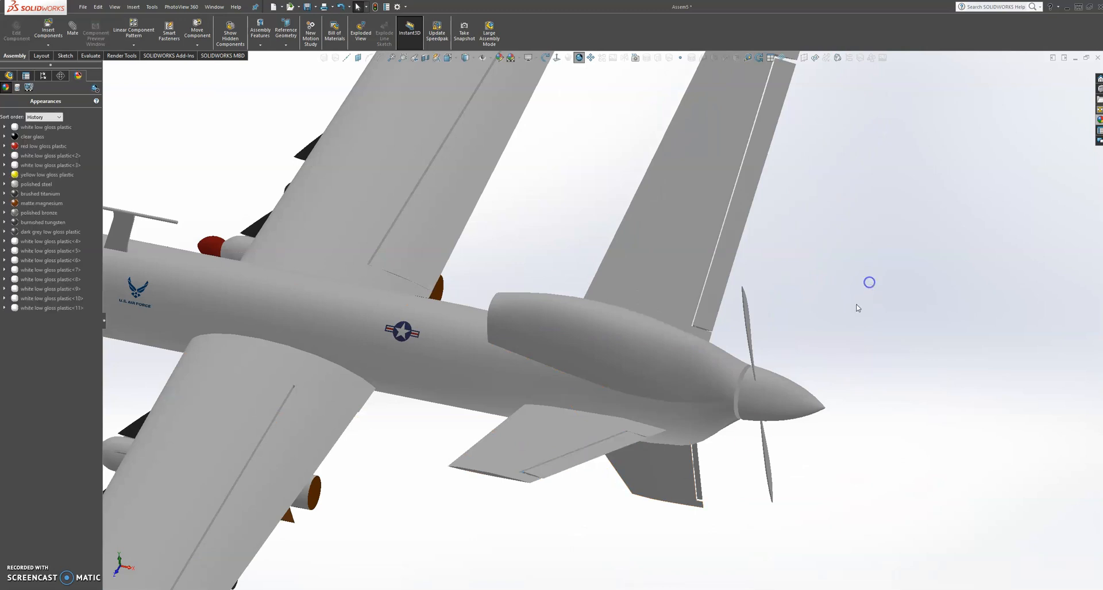
- Examine the finished drone from the front, above and below, including its weapons, wings and nose camera
scroll(832, 372, "up", 5)
middle_click_drag(610, 408, 322, 350)
left_click(519, 463)
scroll(591, 424, "up", 3)
scroll(608, 395, "down", 4)
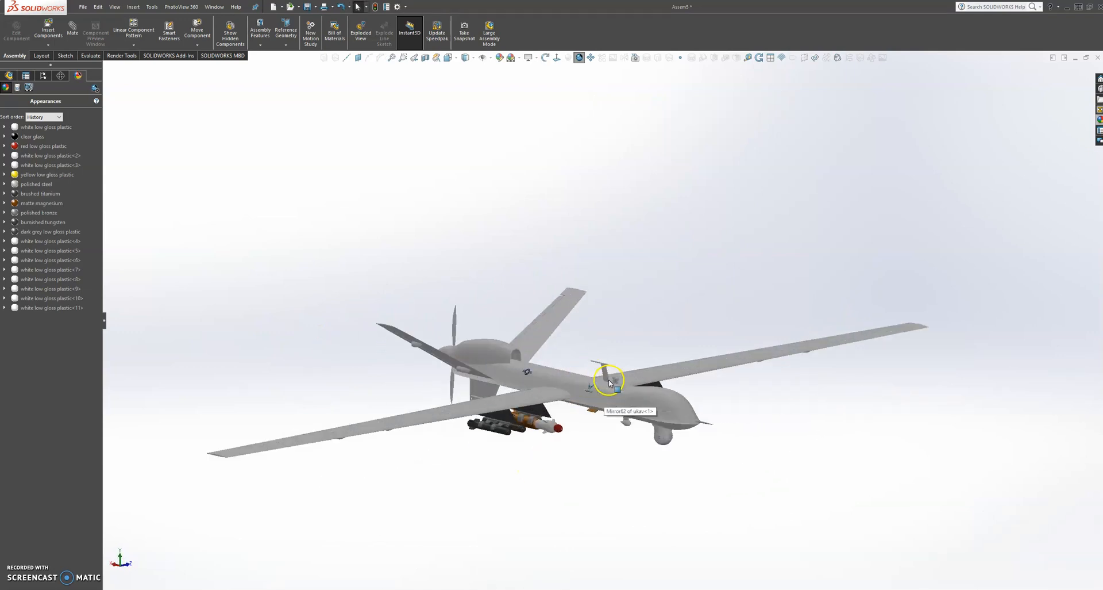
middle_click_drag(576, 440, 576, 477)
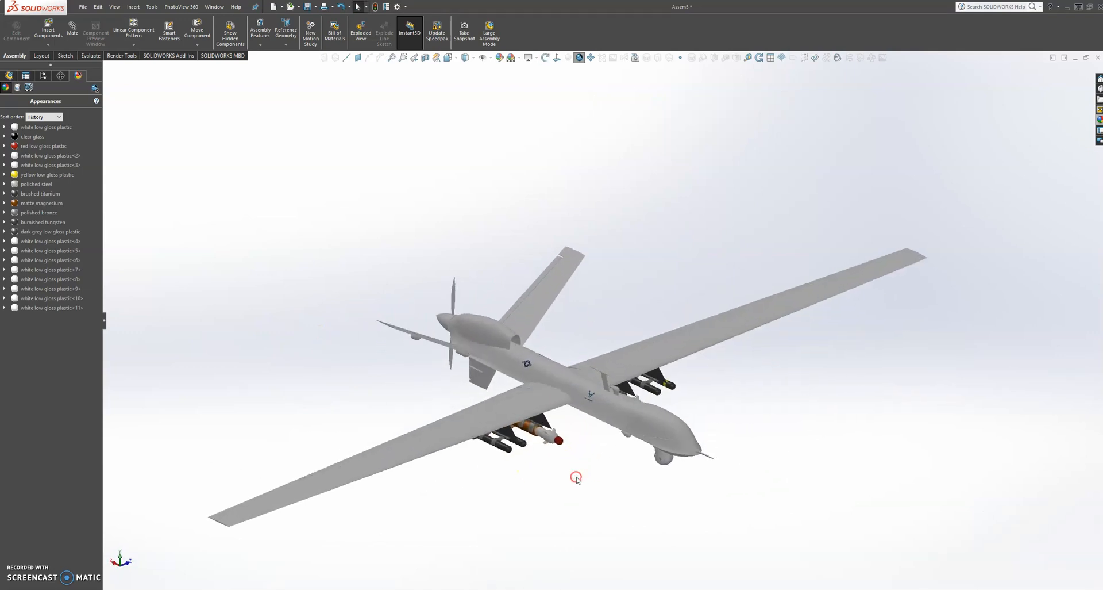
scroll(598, 460, "up", 4)
scroll(593, 377, "down", 3)
scroll(598, 374, "down", 3)
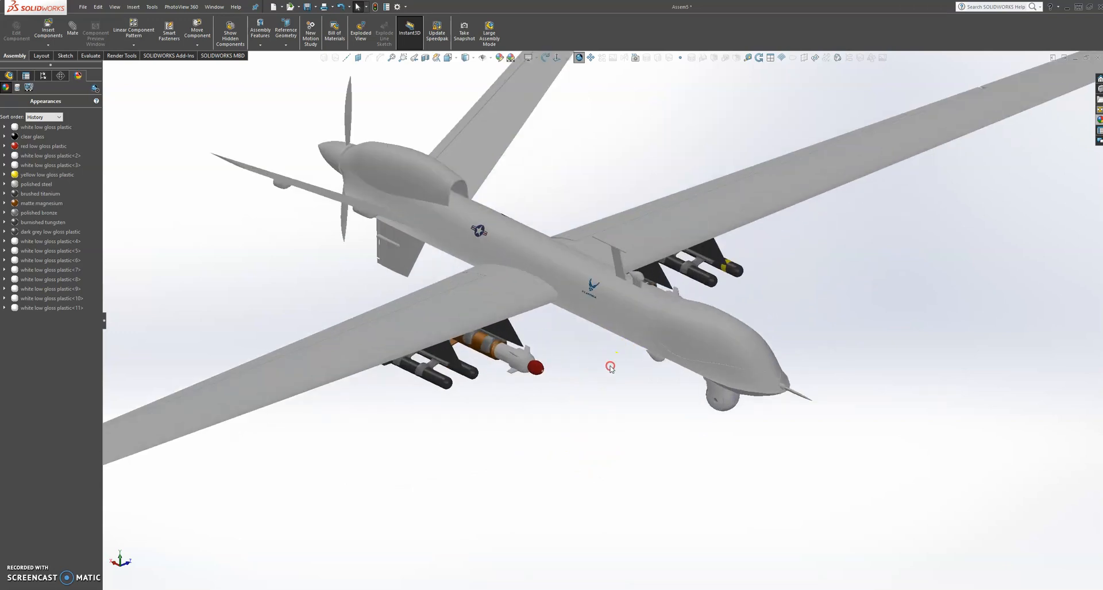
scroll(610, 366, "up", 3)
middle_click_drag(611, 367, 607, 352)
scroll(612, 358, "down", 3)
left_click(571, 411)
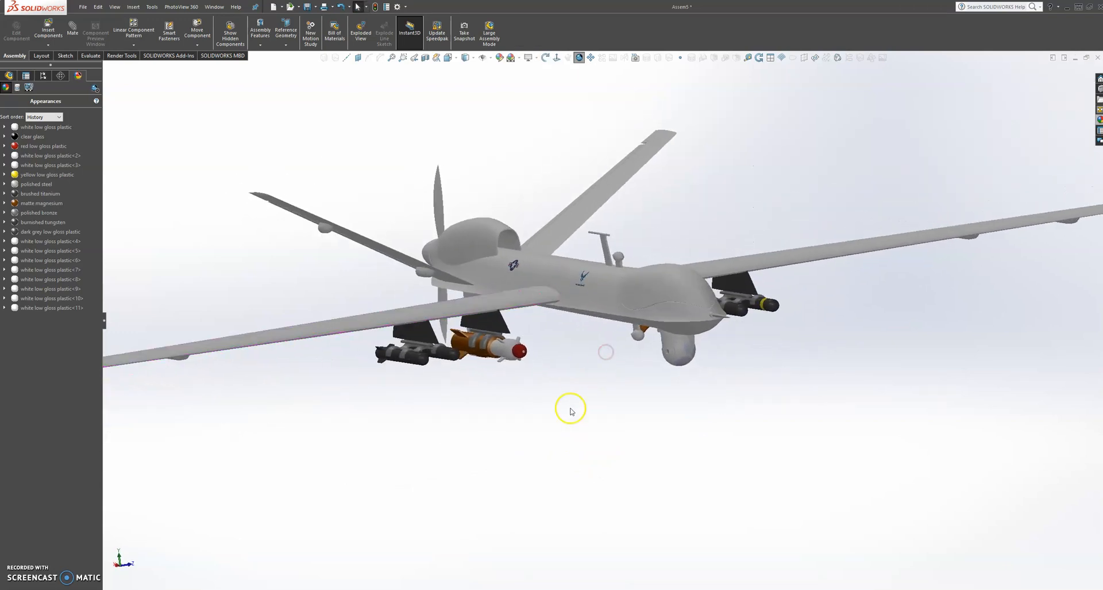
scroll(612, 333, "up", 2)
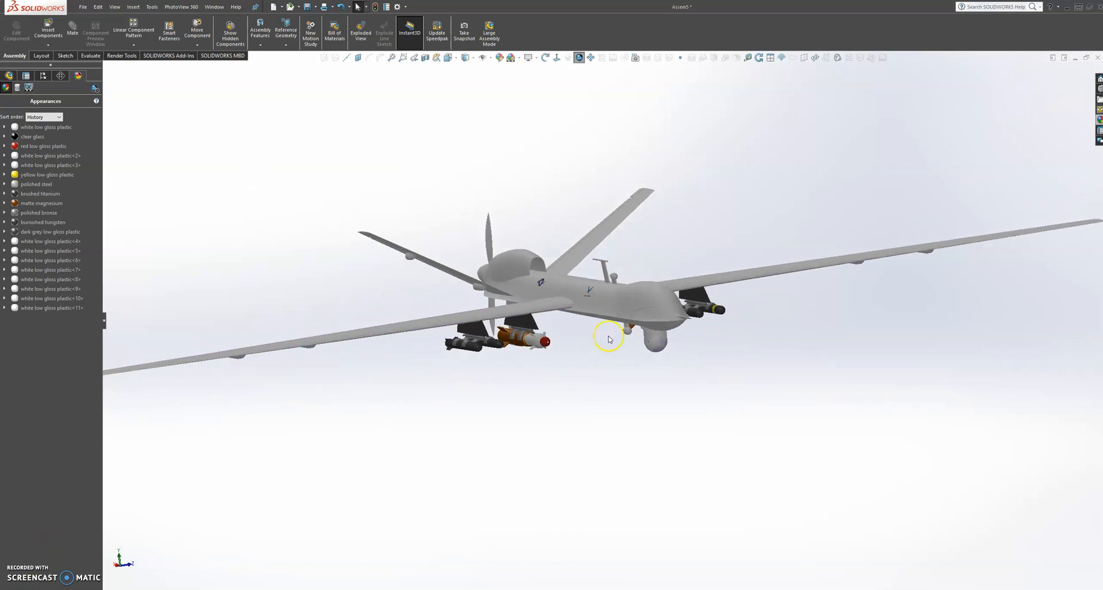